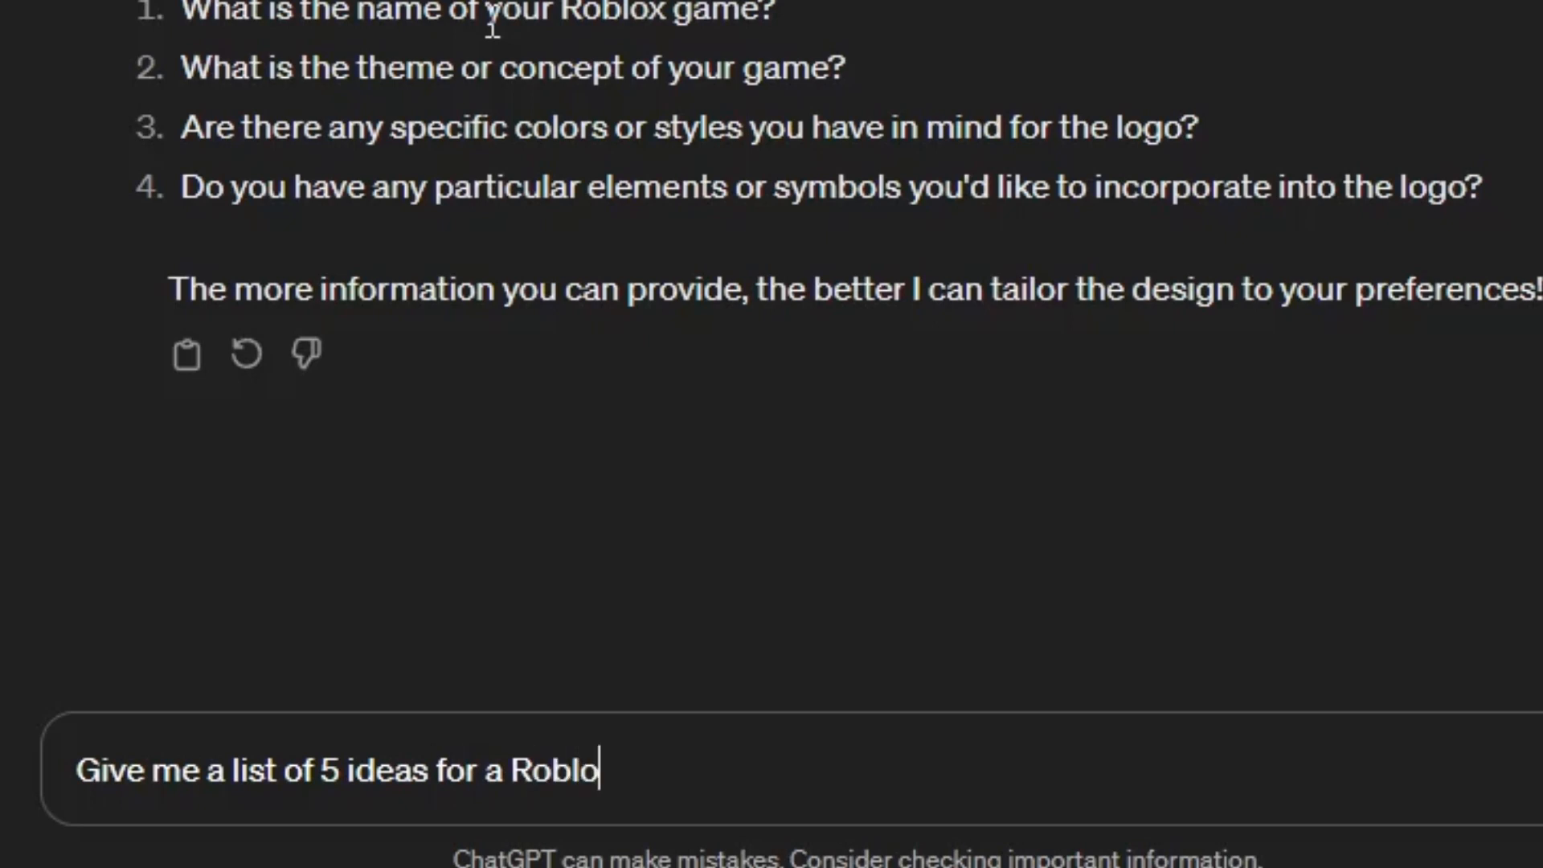
Step: Ask ChatGPT for a list of 5 ideas for a Roblox game title
{"action": "type", "text": "x game title"}
{"action": "key", "text": "Return"}
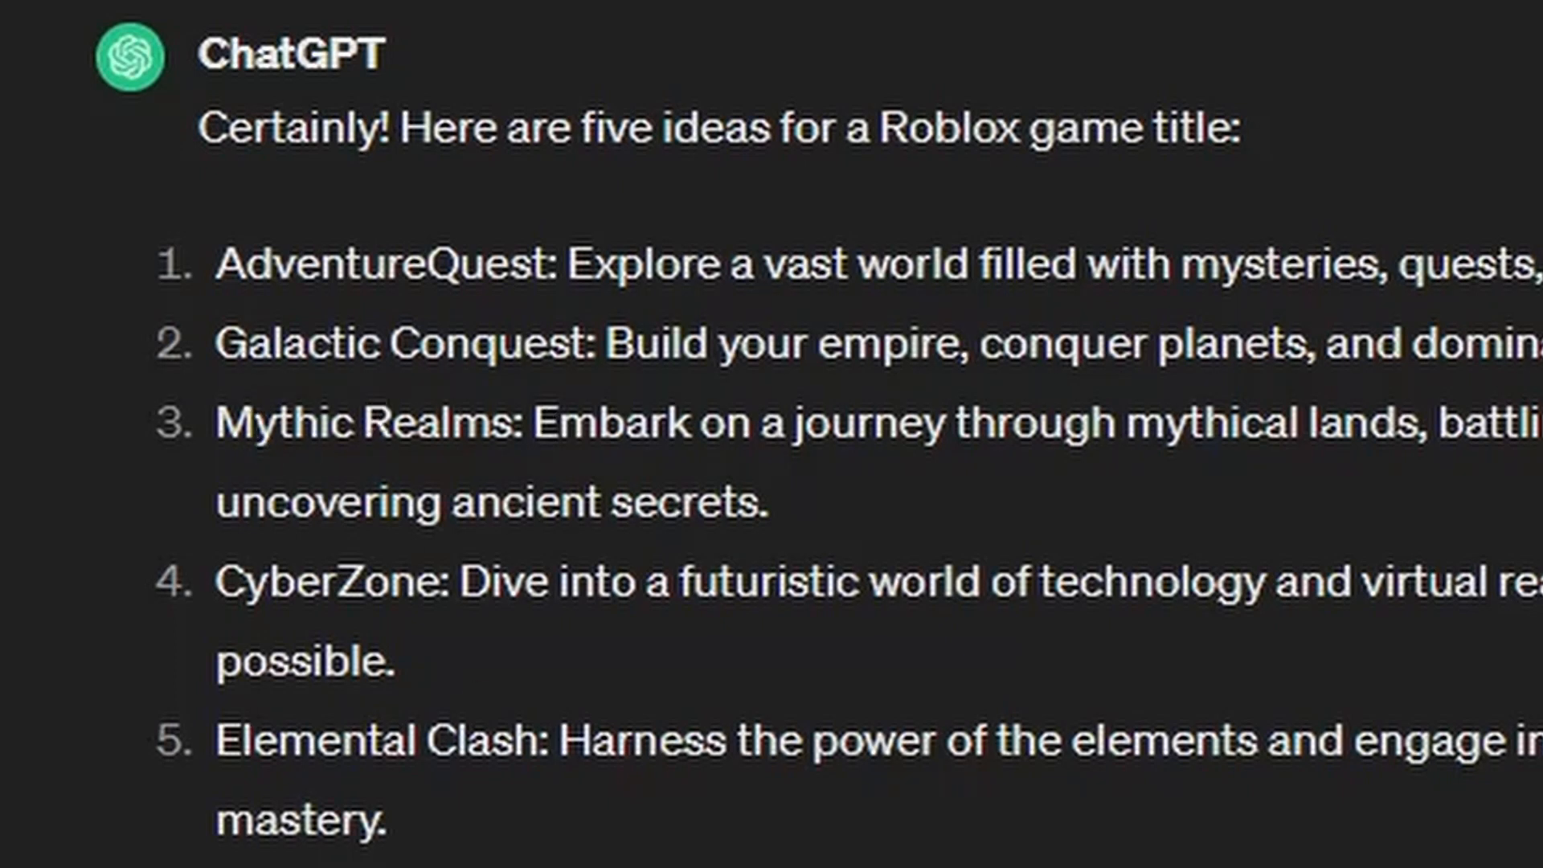
Step: Tell ChatGPT the game will be called Mythic Realms and ask for a color palette plus particular elements and assets for the logo
{"action": "type", "text": "I think"}
{"action": "type", "text": " my game"}
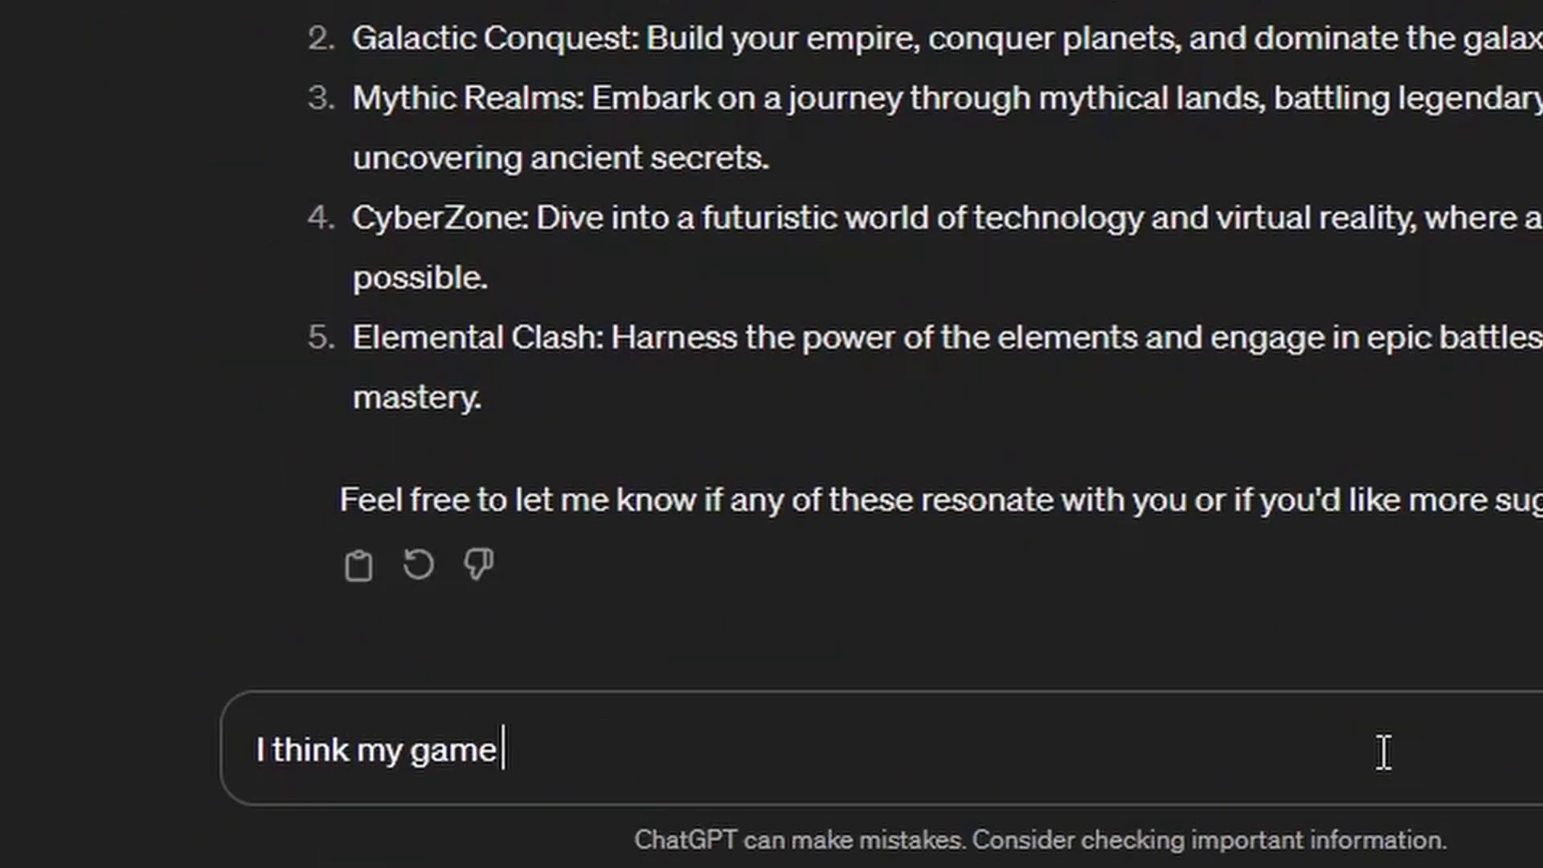
{"action": "type", "text": " will be called Myth"}
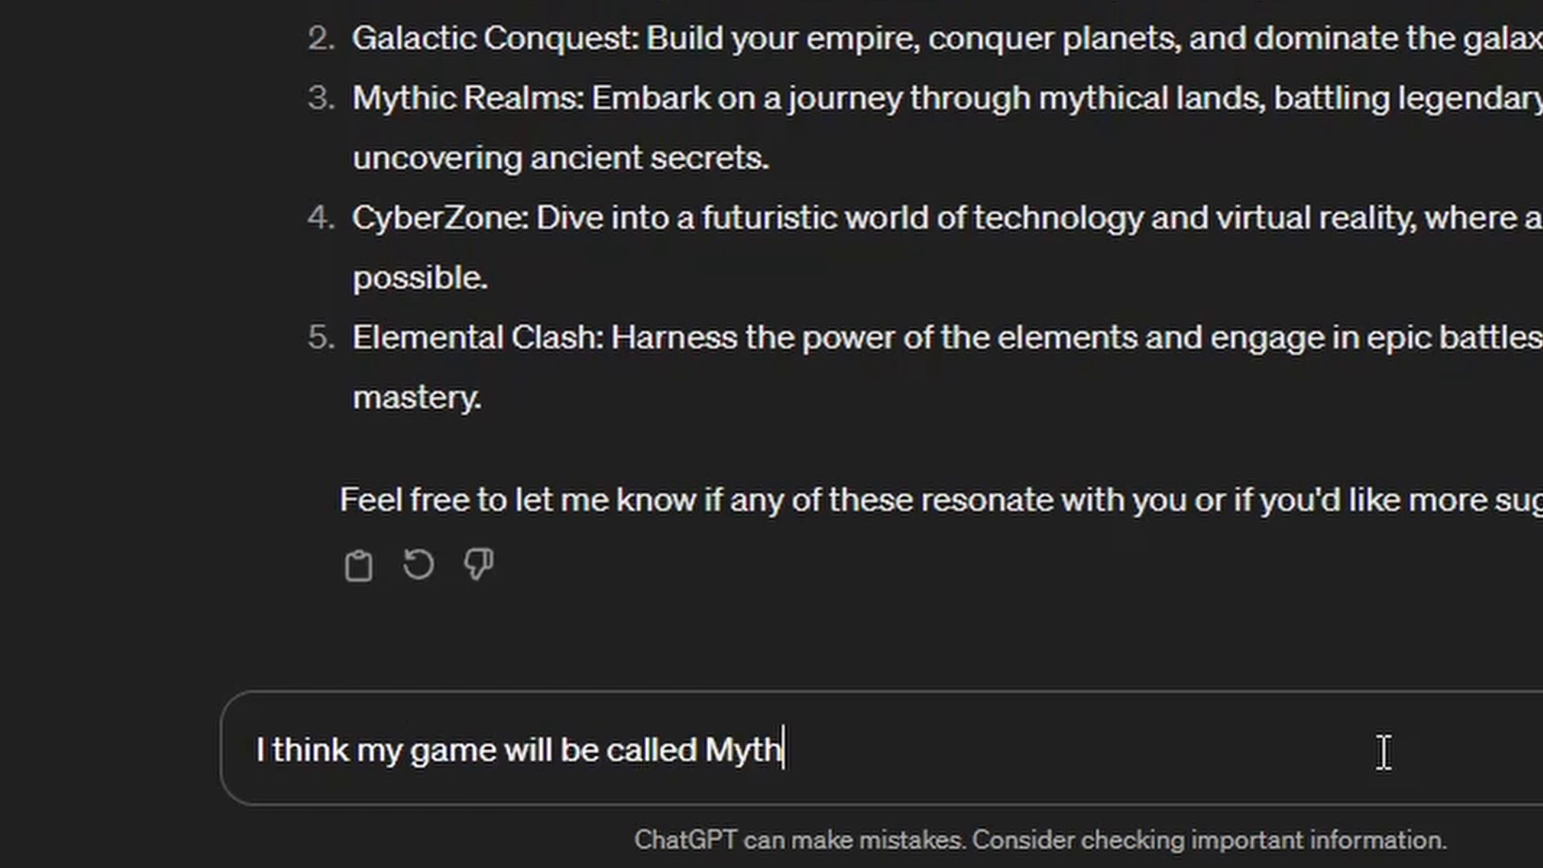
{"action": "type", "text": "ic Realms. Can you"}
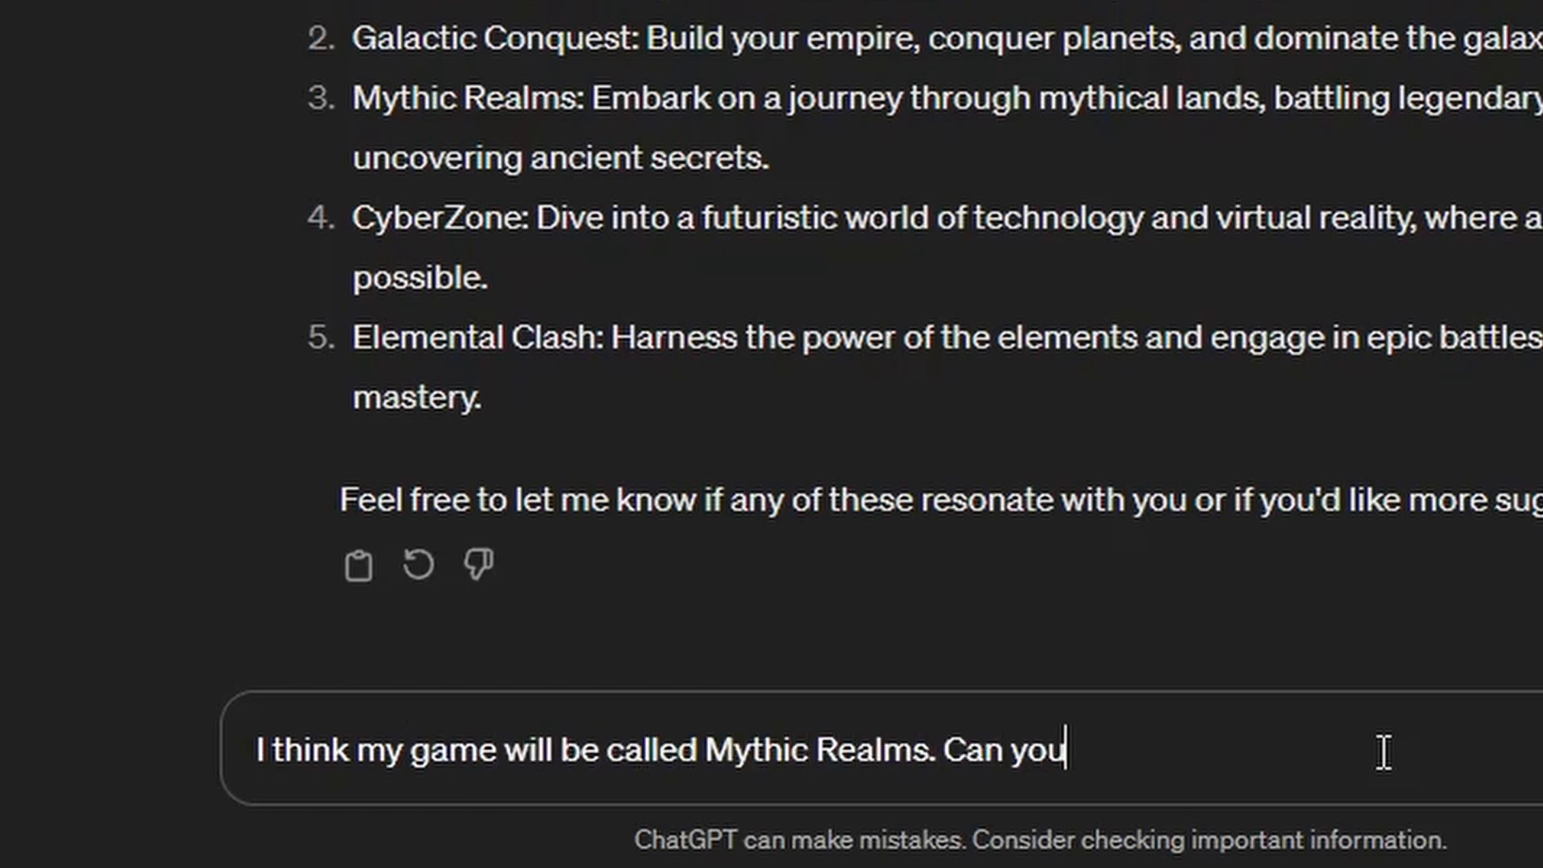
{"action": "type", "text": " help me create a color palette, a"}
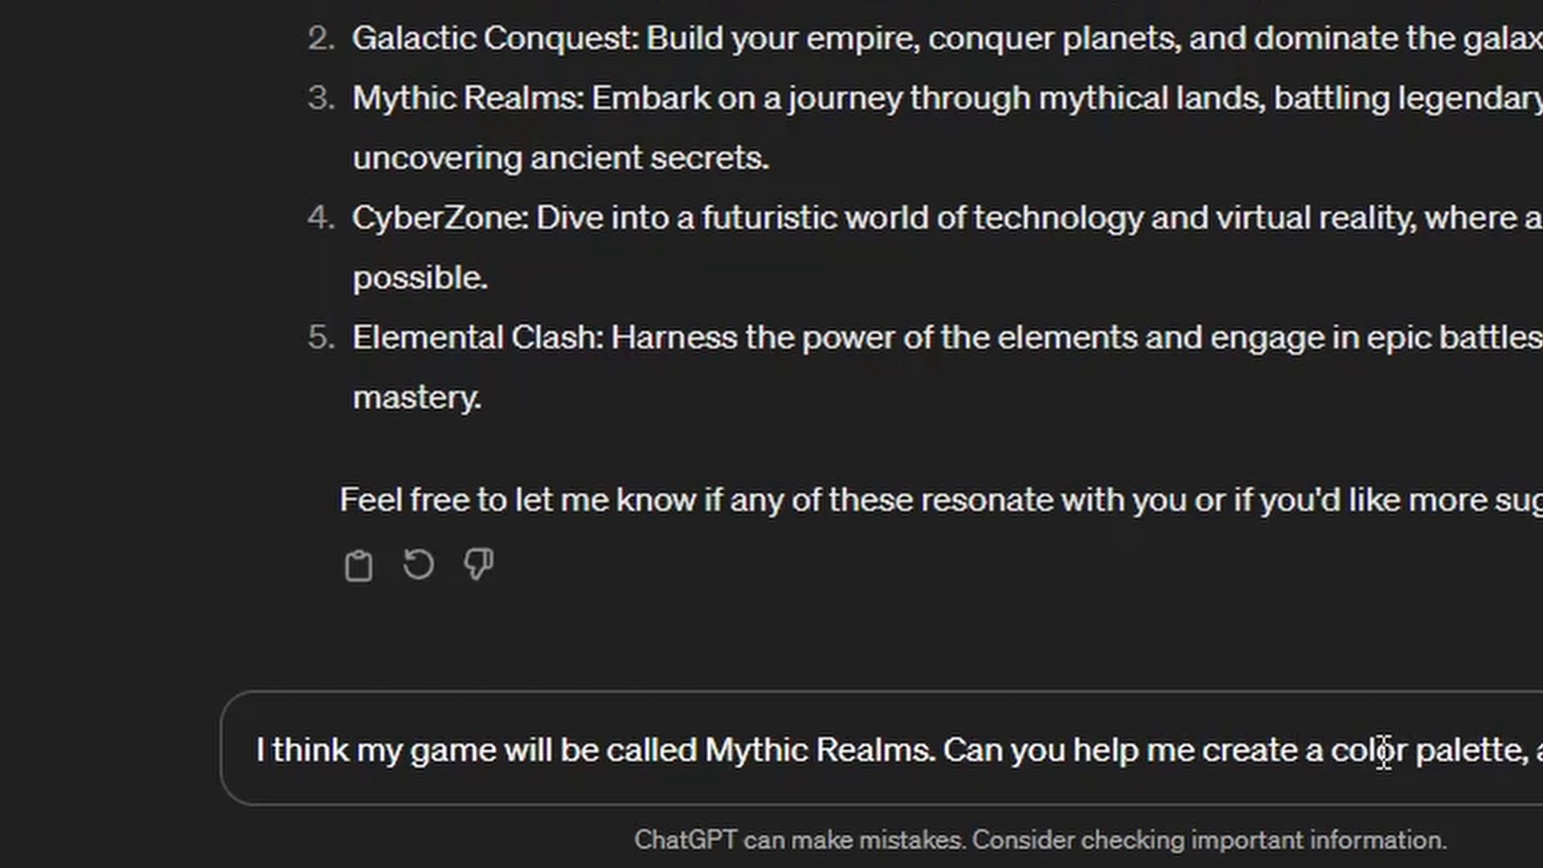
{"action": "type", "text": " conceptualize particular elements and assets"}
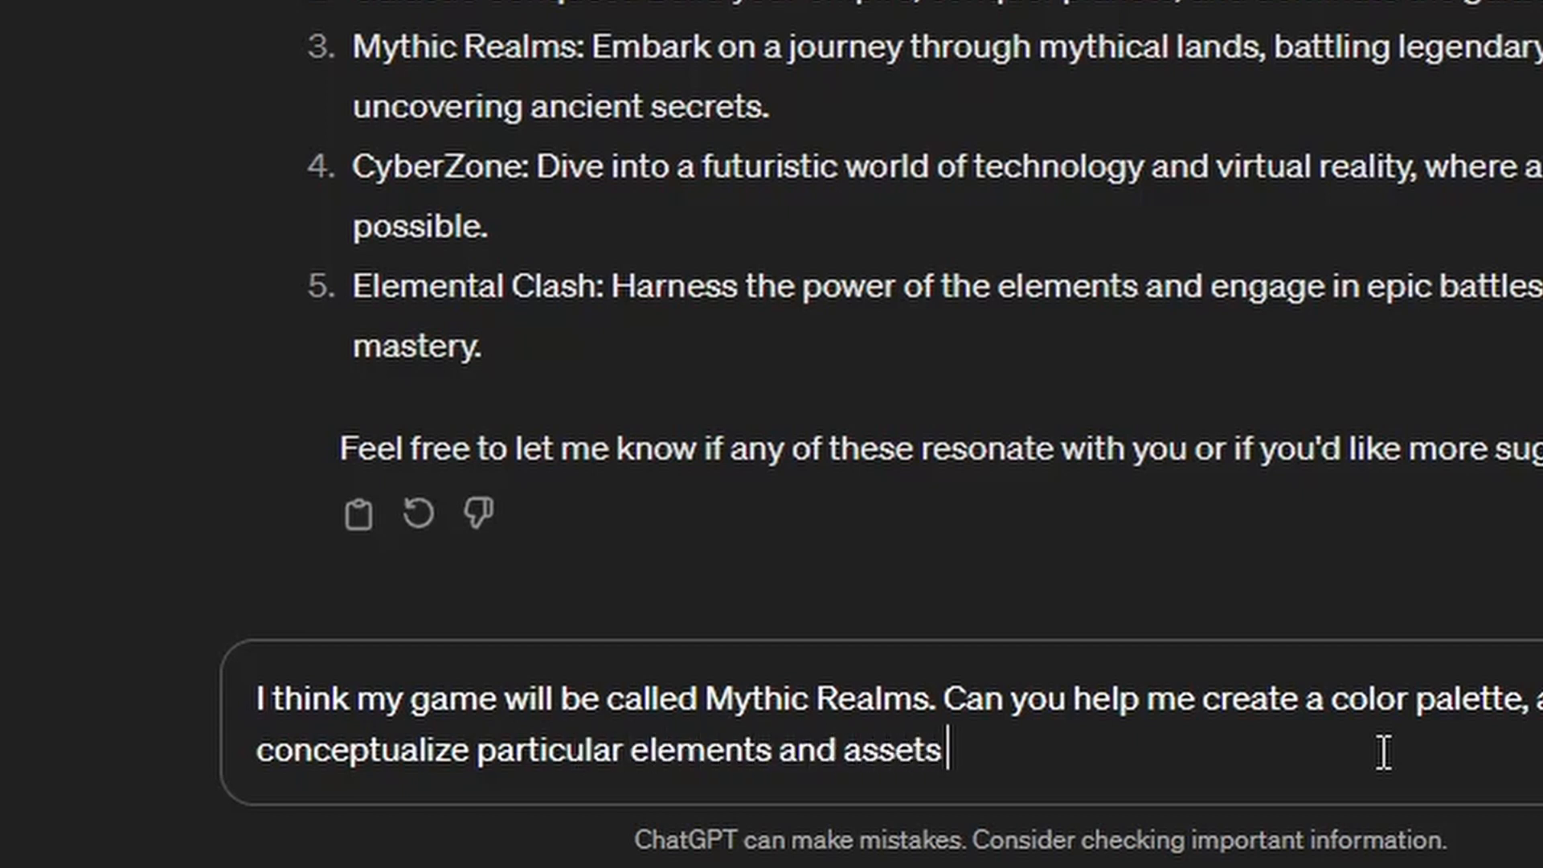
{"action": "type", "text": "for the logo ?"}
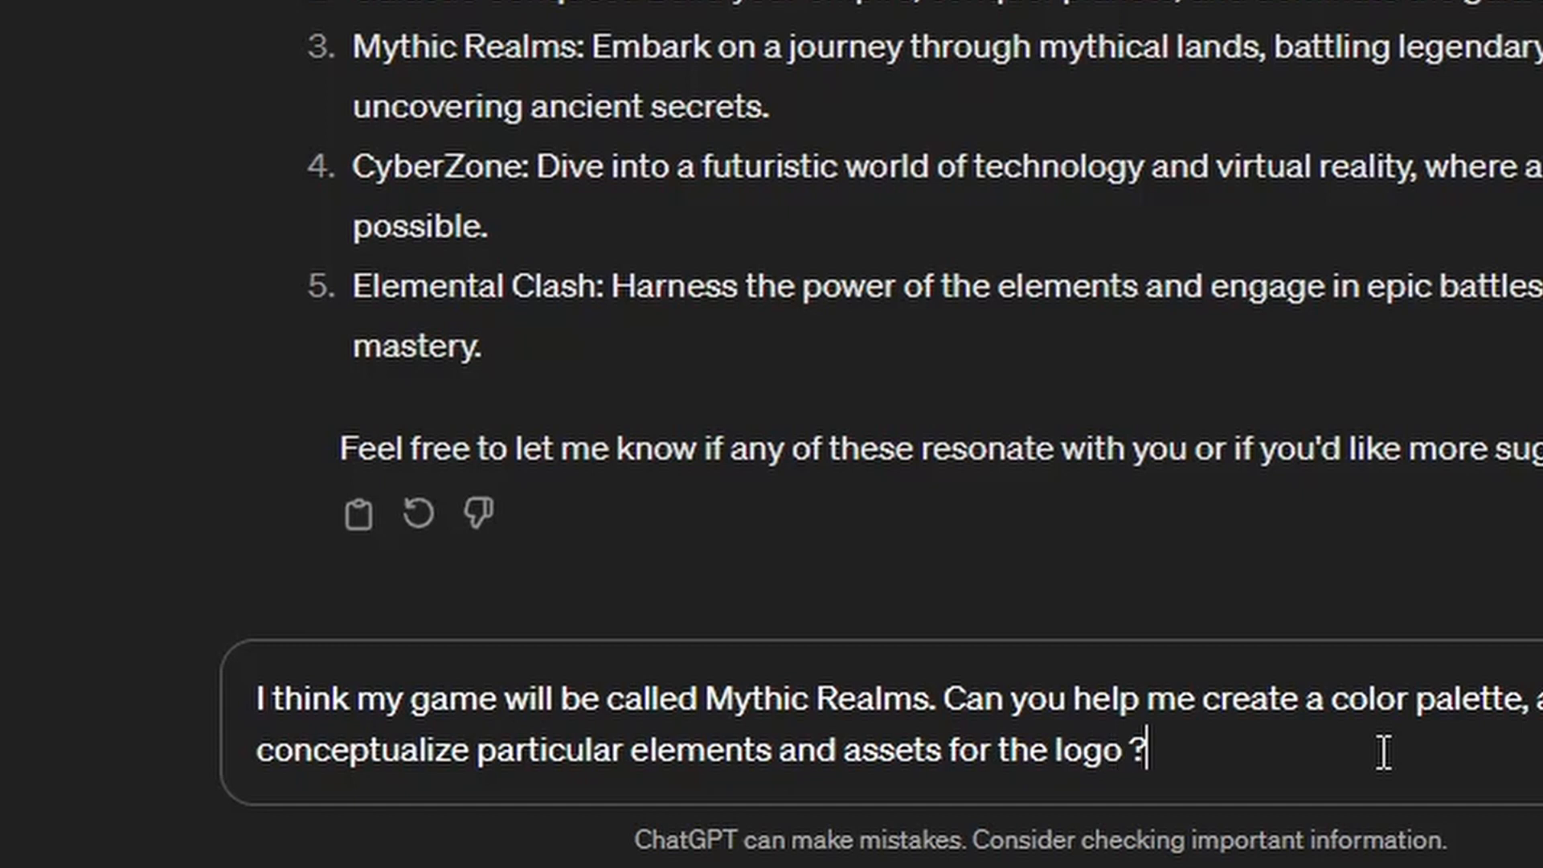
{"action": "key", "text": "Return"}
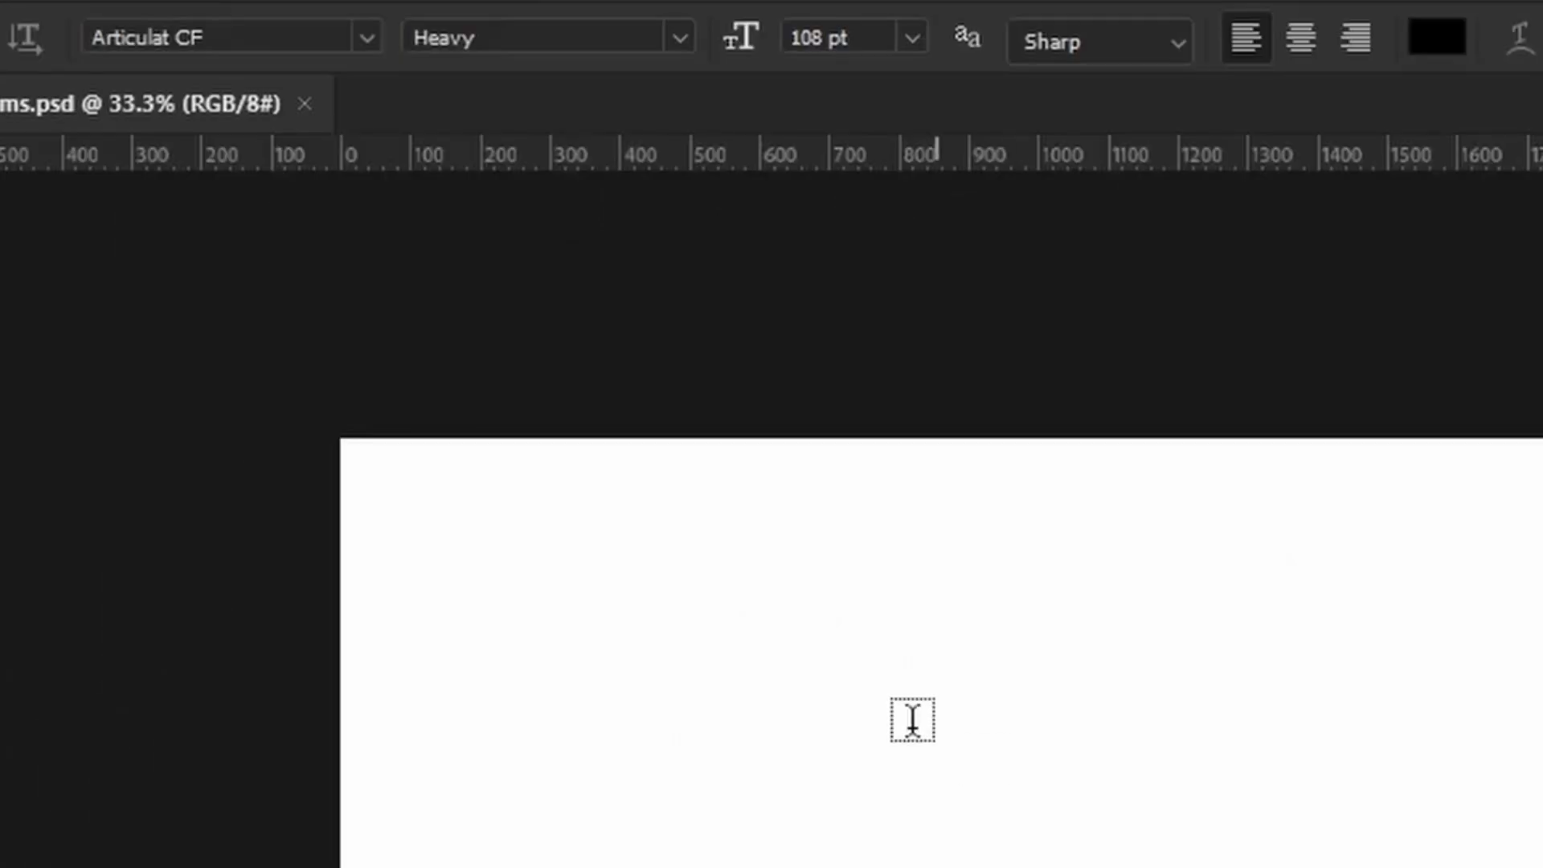
Step: In Photoshop, set the Type tool font to The Wild Breath of Zelda and fill the canvas with black
{"action": "left_click", "coordinate": [305, 37]}
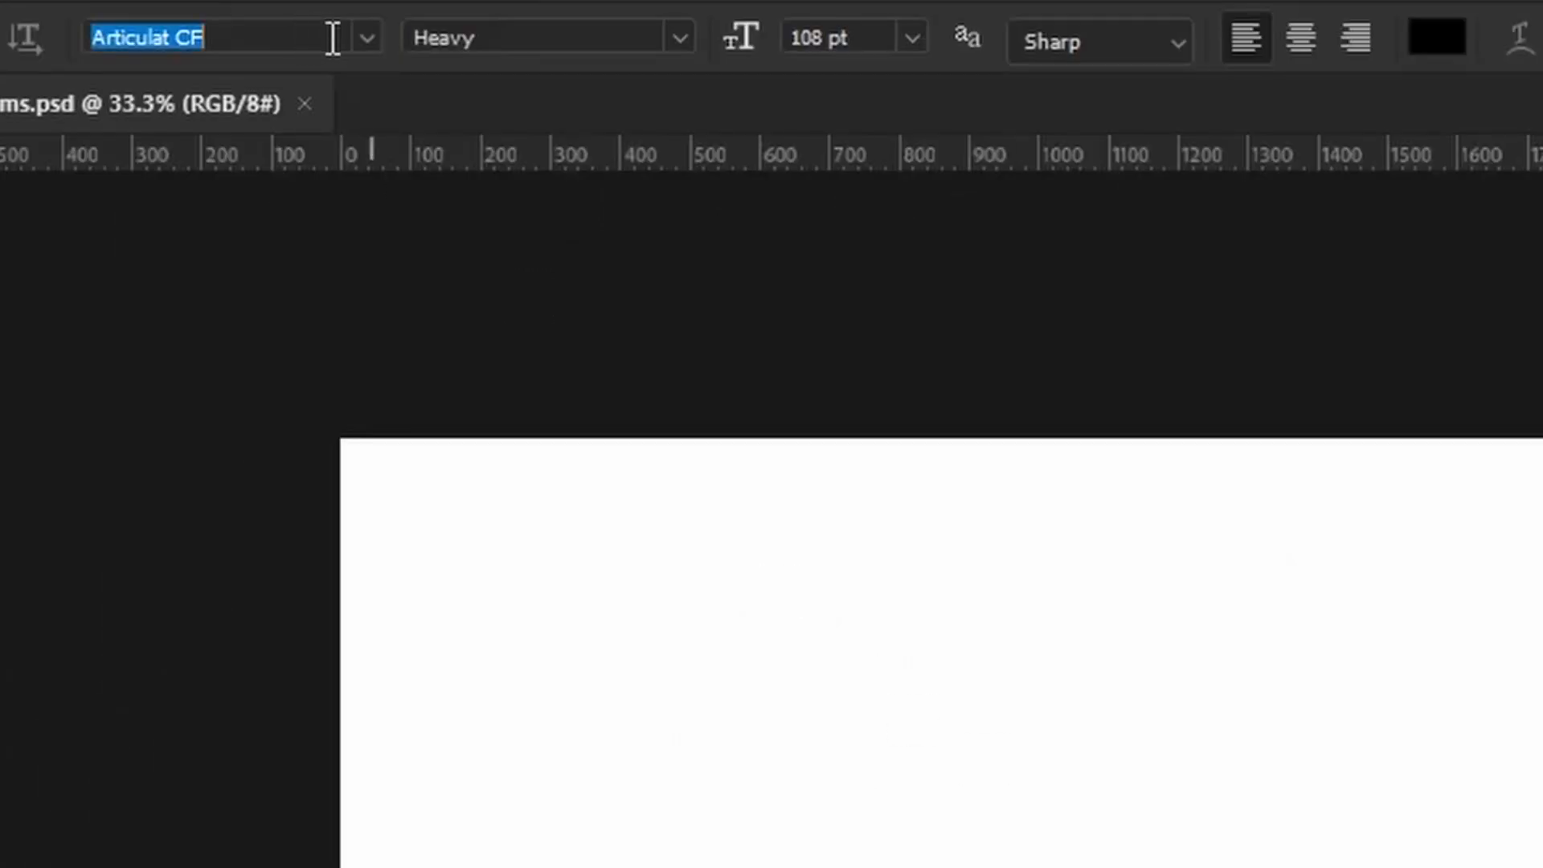
{"action": "type", "text": "the wil"}
{"action": "left_click", "coordinate": [378, 161]}
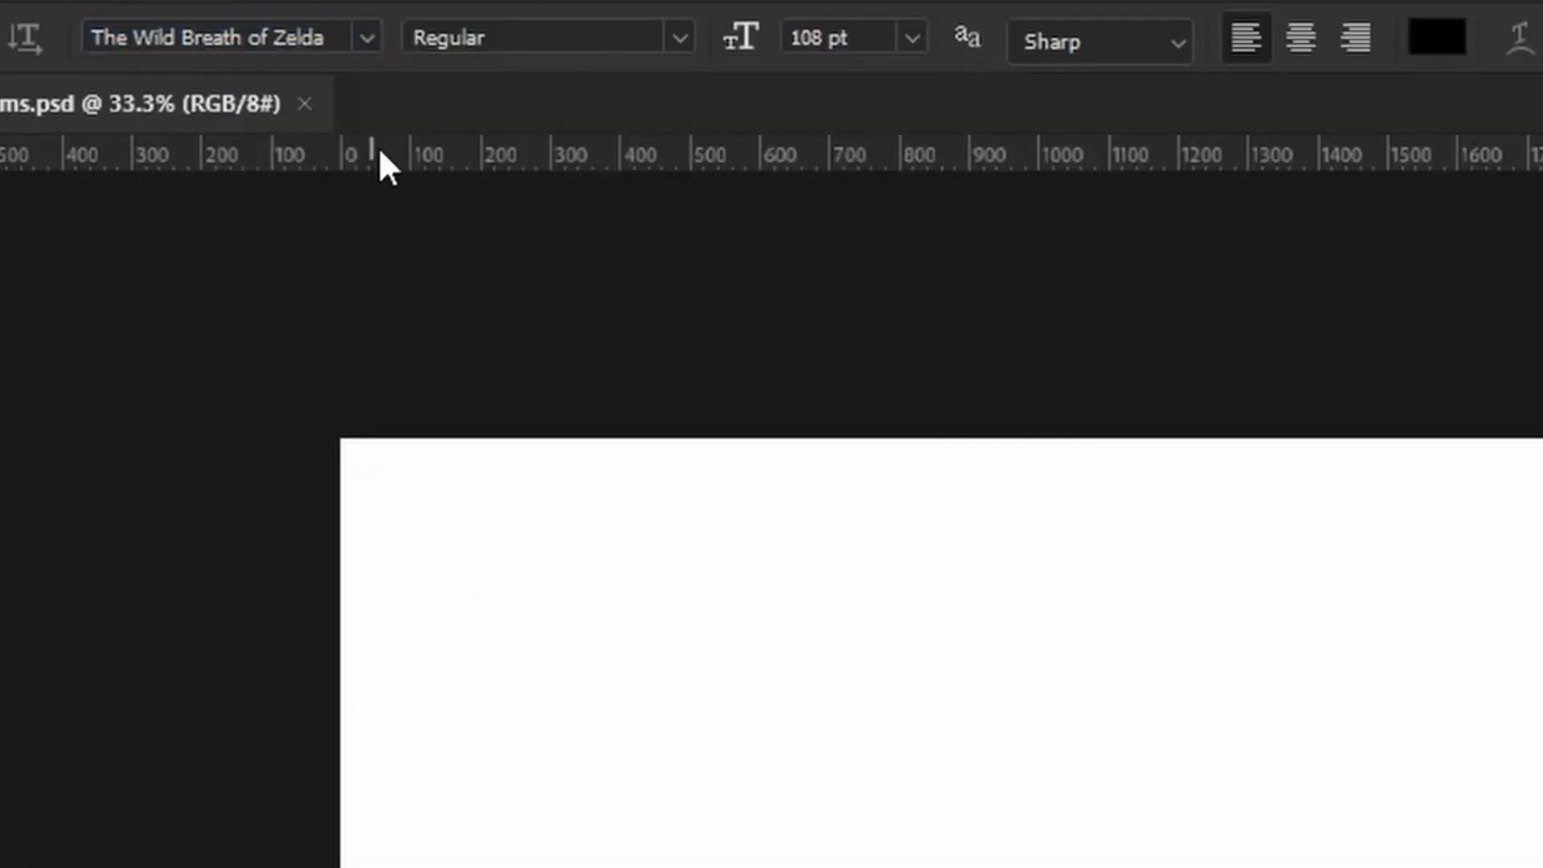
{"action": "key", "text": "i"}
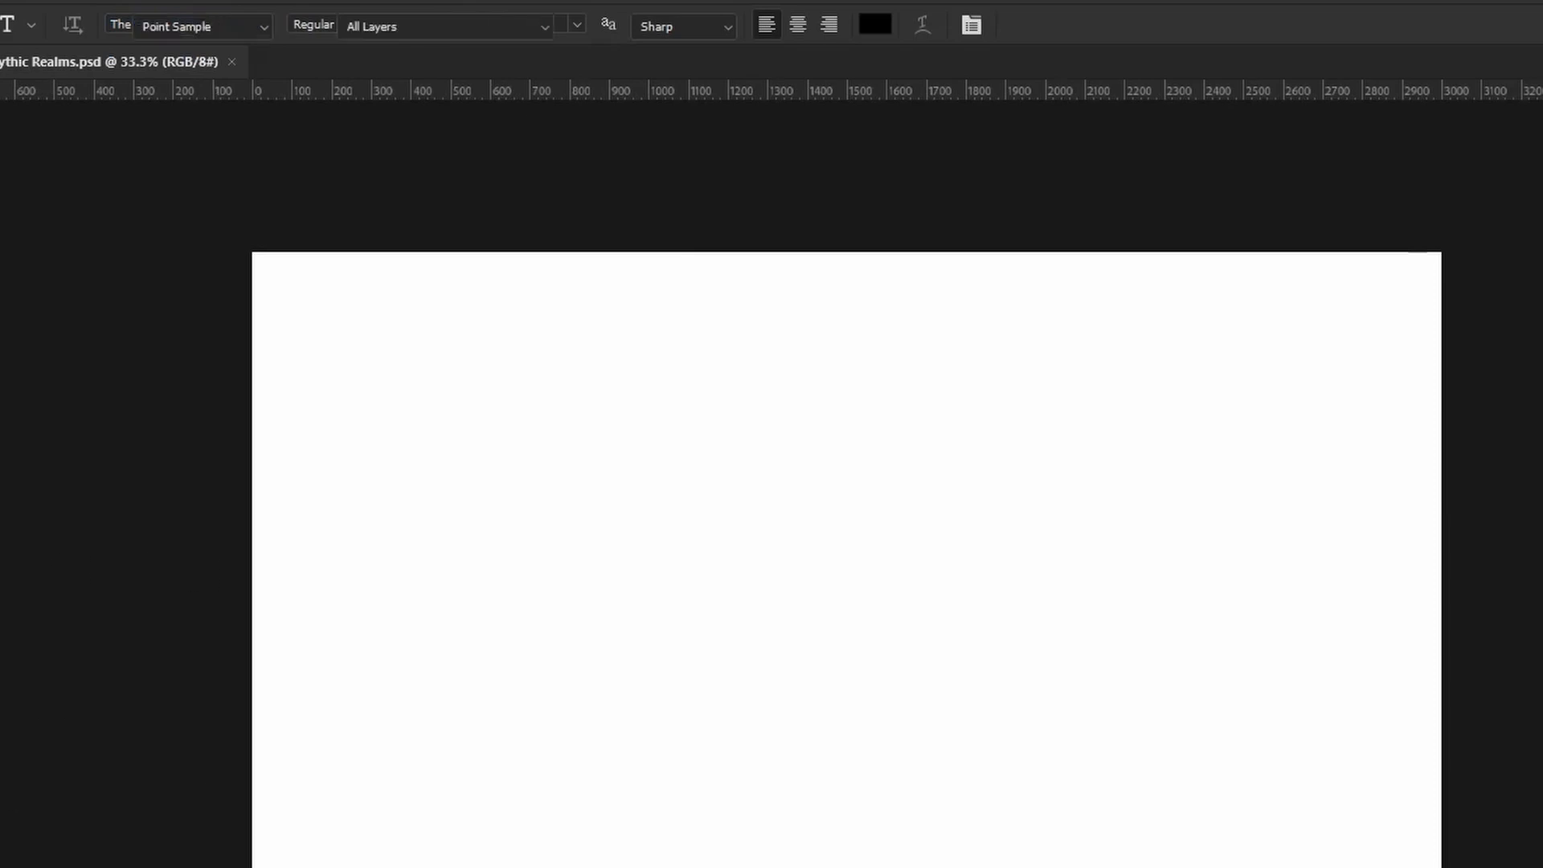
{"action": "key", "text": "t"}
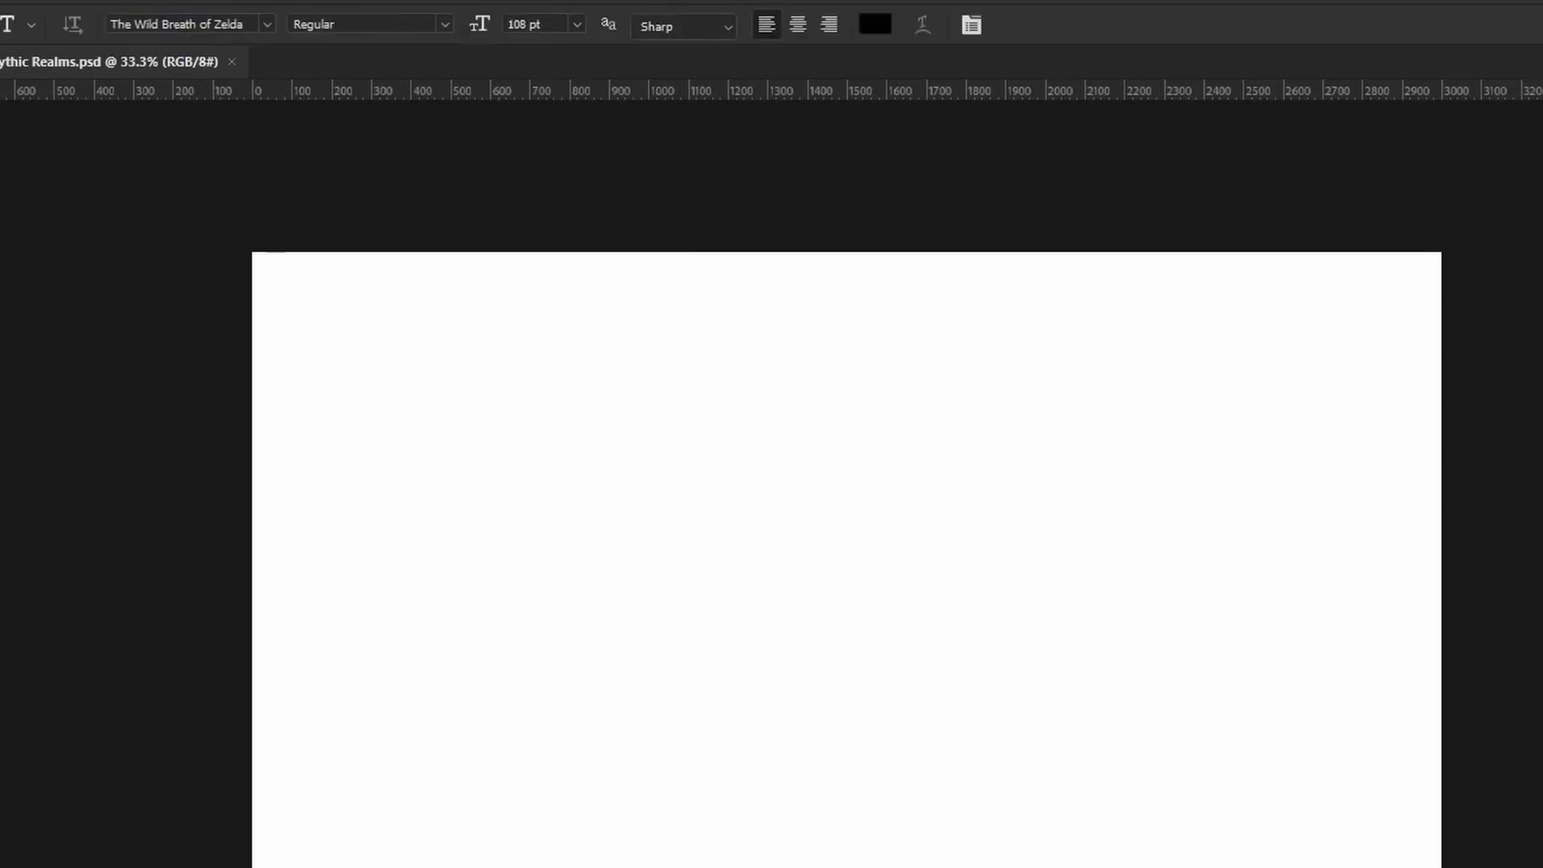
{"action": "key", "text": "alt+BackSpace"}
{"action": "key", "text": "x"}
Step: Add the word MYTHIC in white near the middle of the canvas, reposition it and start transforming it
{"action": "left_click", "coordinate": [733, 579]}
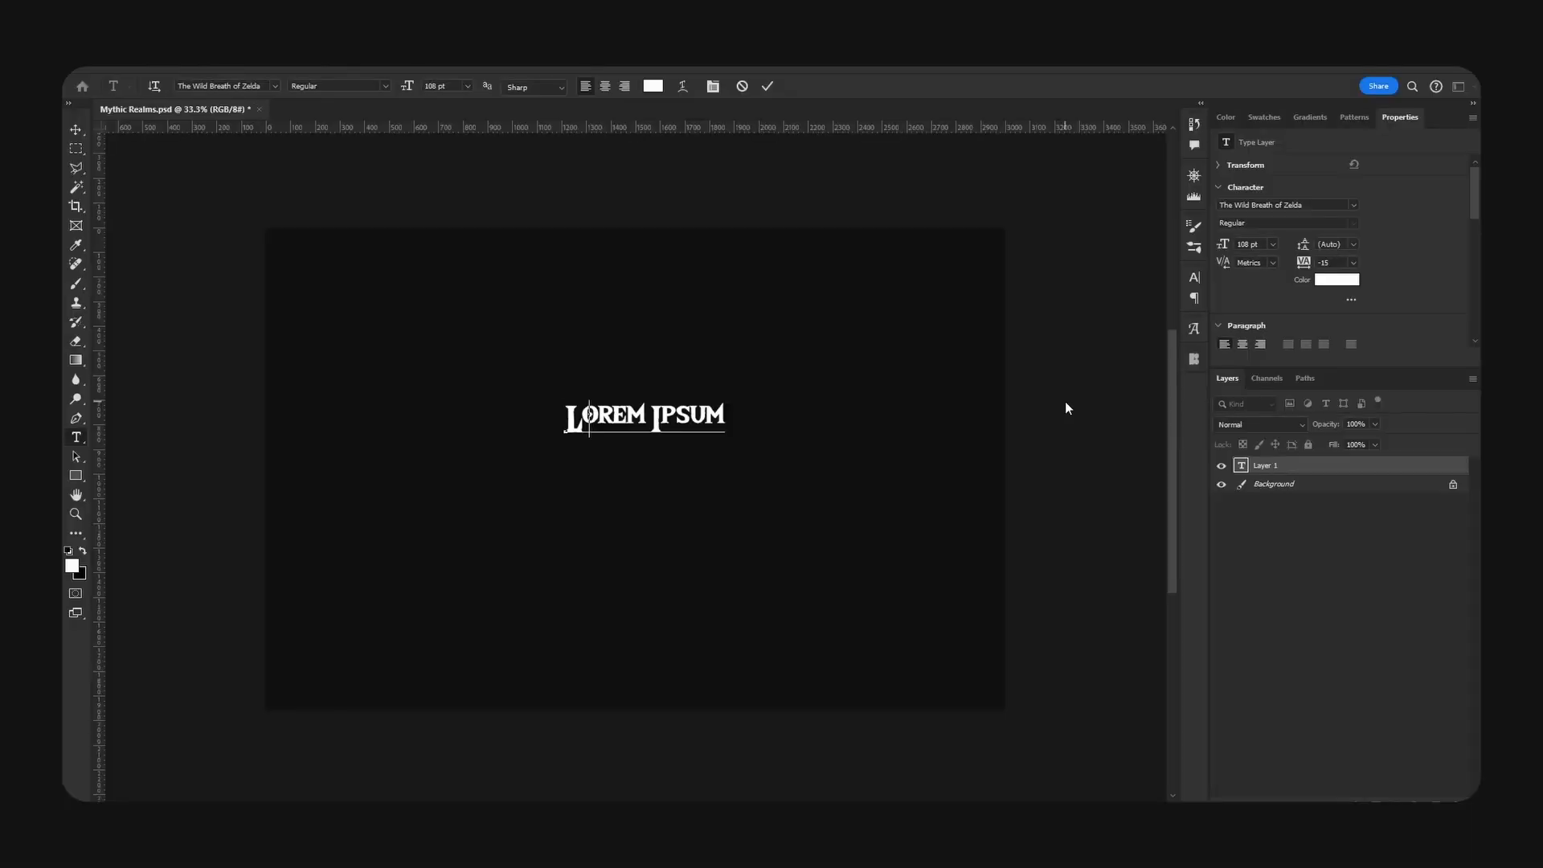
{"action": "type", "text": "Myth"}
{"action": "key", "text": "ctrl+a"}
{"action": "key", "text": "Left"}
{"action": "key", "text": "Right"}
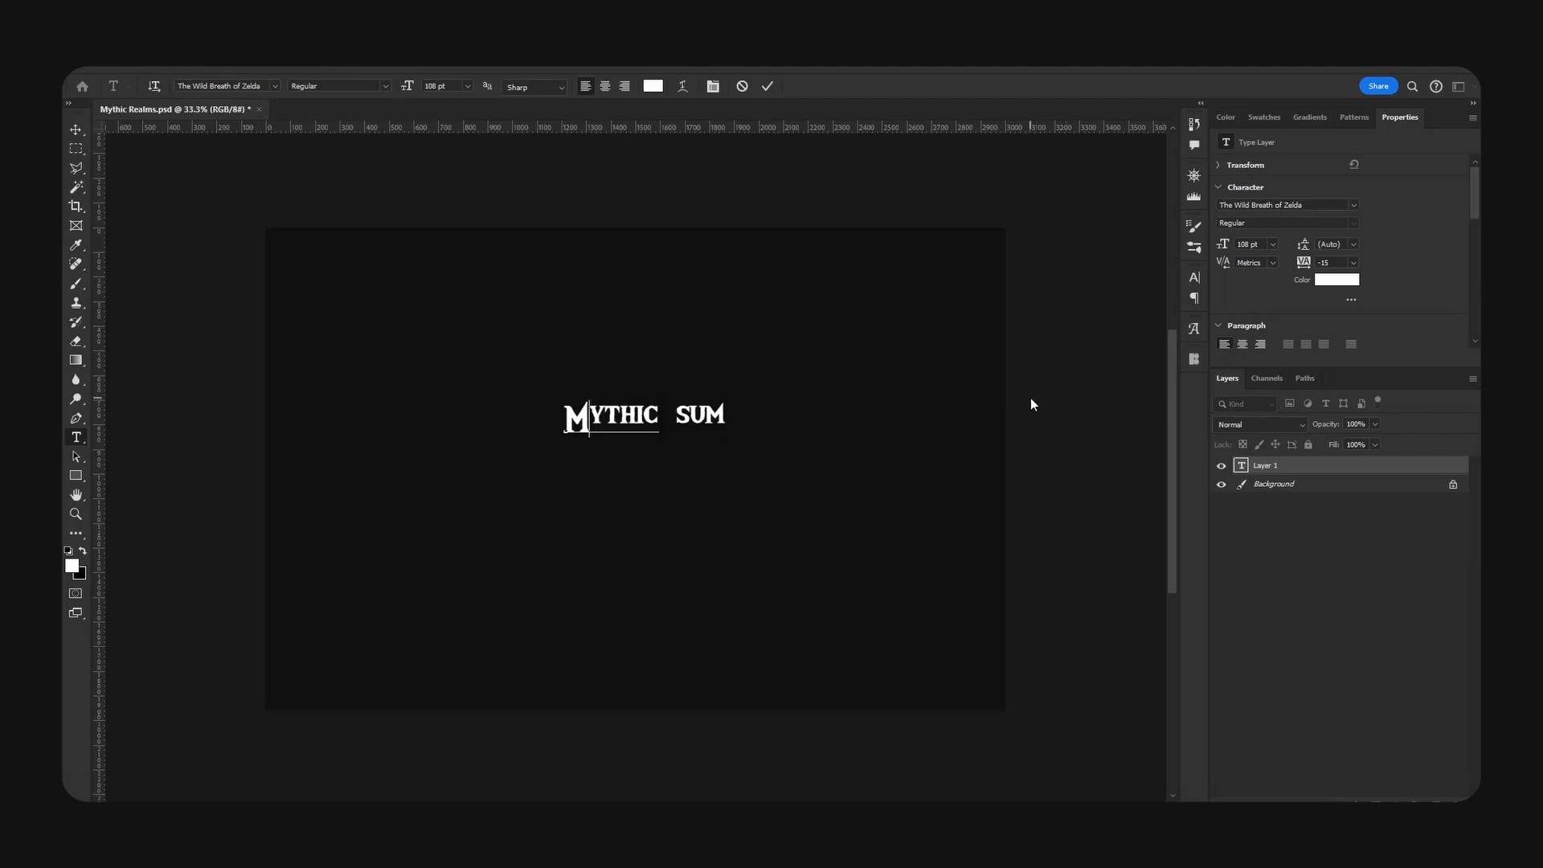
{"action": "left_click", "coordinate": [1334, 467]}
{"action": "key", "text": "v"}
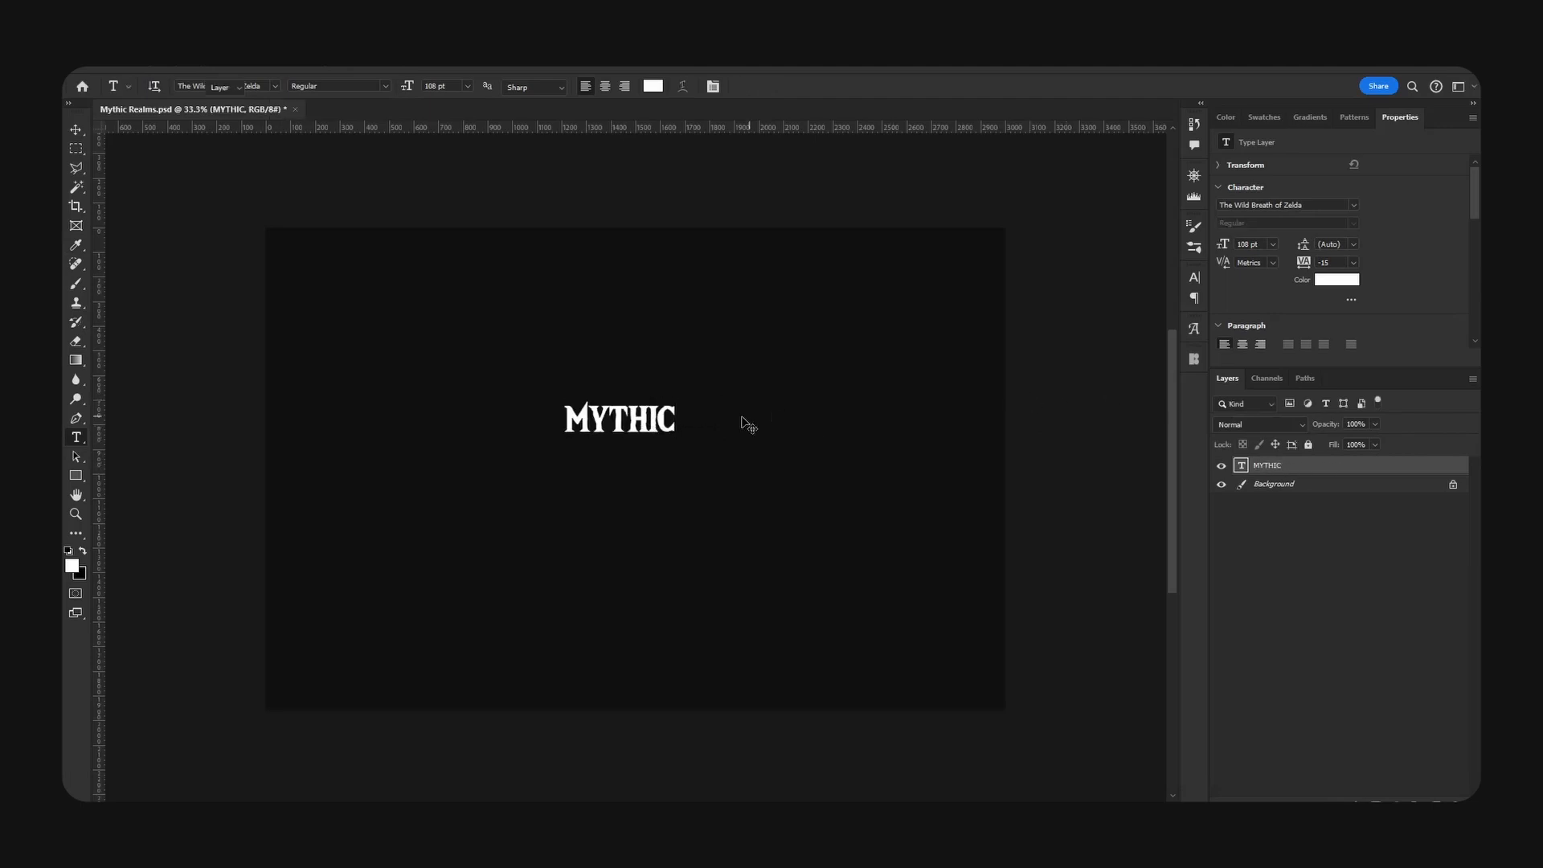
{"action": "left_click_drag", "start_coordinate": [740, 419], "coordinate": [886, 366]}
{"action": "key", "text": "ctrl+t"}
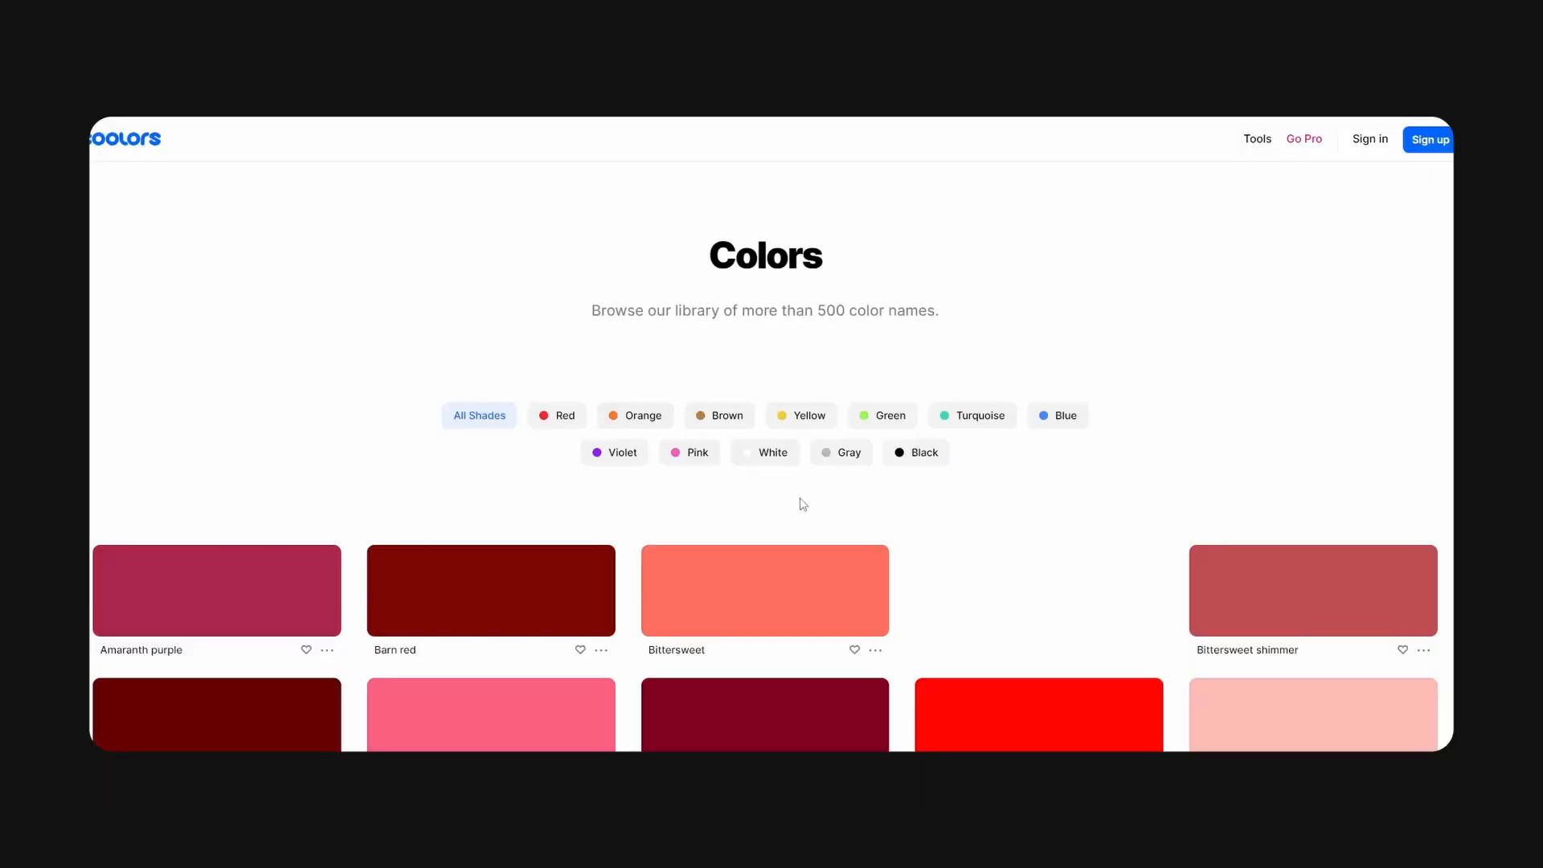
Step: Filter the Coolors color library to Blue and look through the blue shades
{"action": "scroll", "coordinate": [1150, 463], "scroll_direction": "down", "scroll_amount": 2}
{"action": "scroll", "coordinate": [1054, 434], "scroll_direction": "up", "scroll_amount": 2}
{"action": "left_click", "coordinate": [1079, 415]}
{"action": "scroll", "coordinate": [1014, 535], "scroll_direction": "down", "scroll_amount": 3}
{"action": "scroll", "coordinate": [1044, 492], "scroll_direction": "up", "scroll_amount": 2}
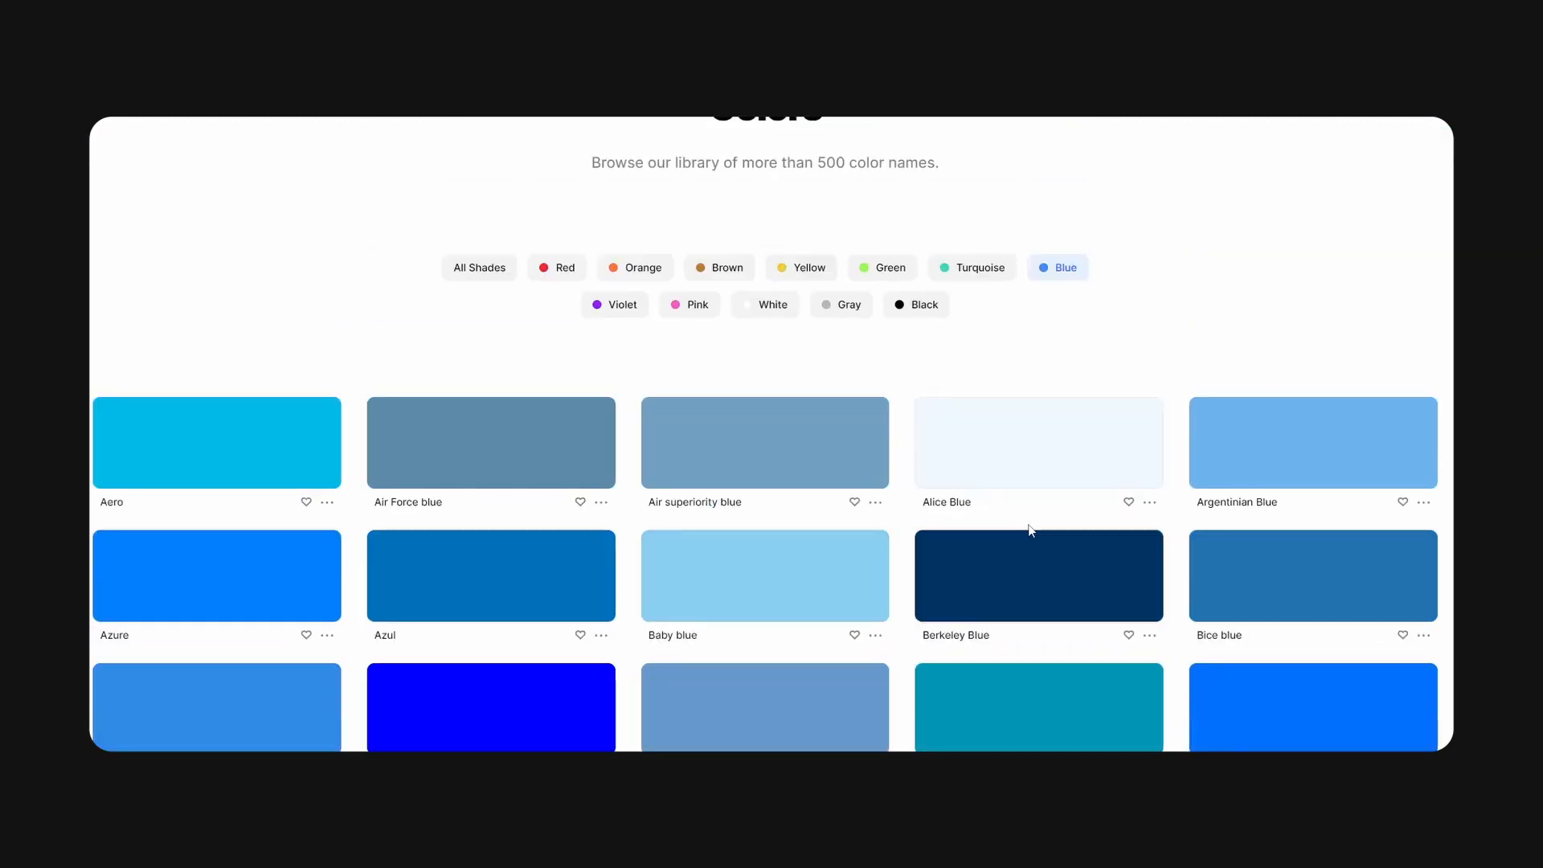
{"action": "scroll", "coordinate": [1030, 530], "scroll_direction": "down", "scroll_amount": 1}
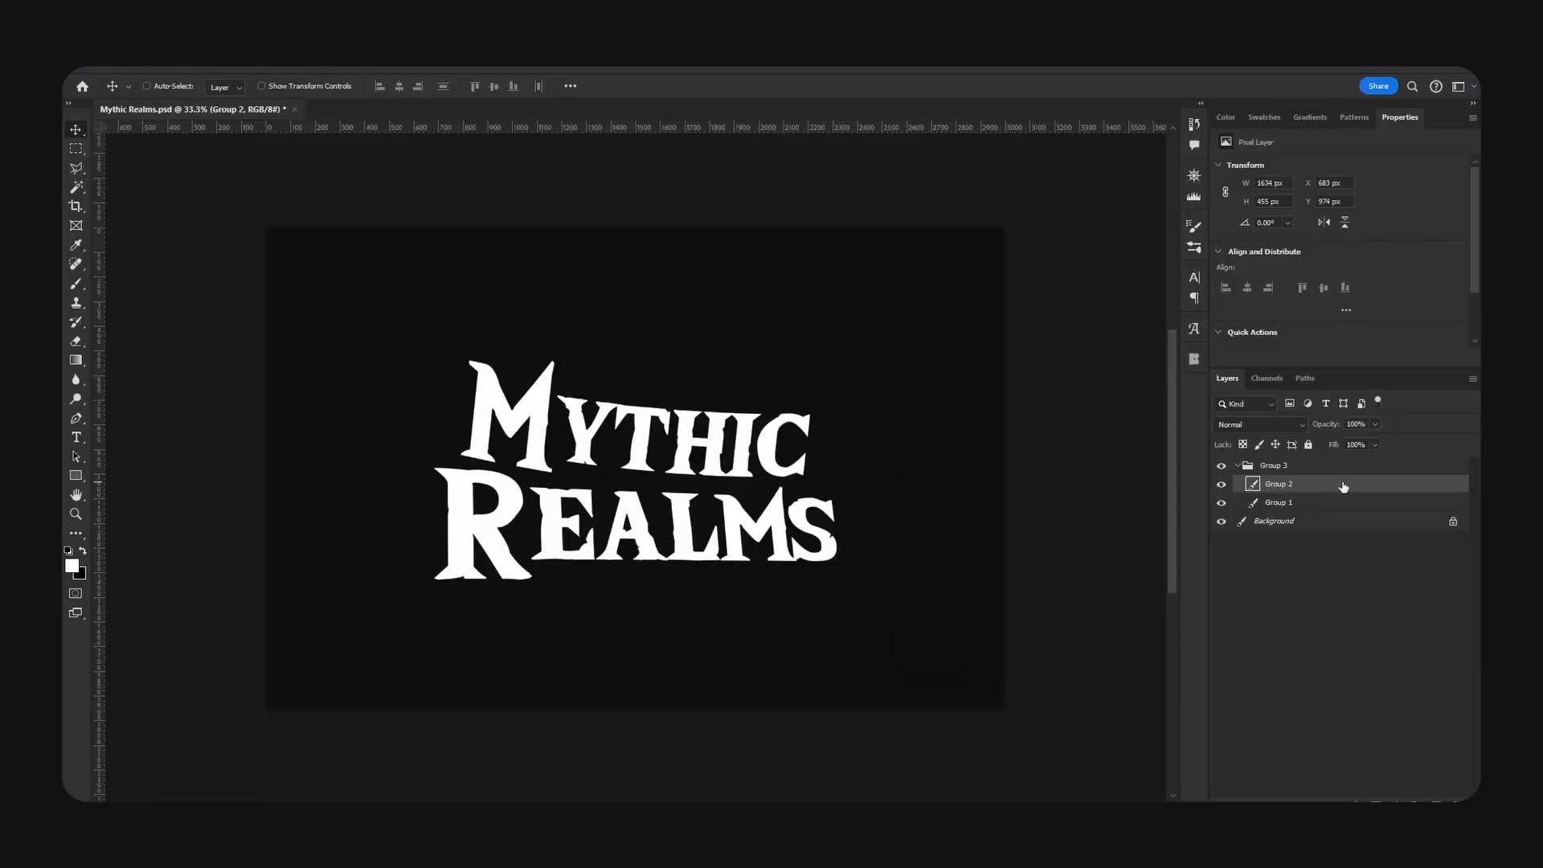
Step: Apply an orange-red Color Overlay to the REALMS lettering layer in Photoshop
{"action": "double_click", "coordinate": [1343, 486]}
{"action": "left_click", "coordinate": [982, 546]}
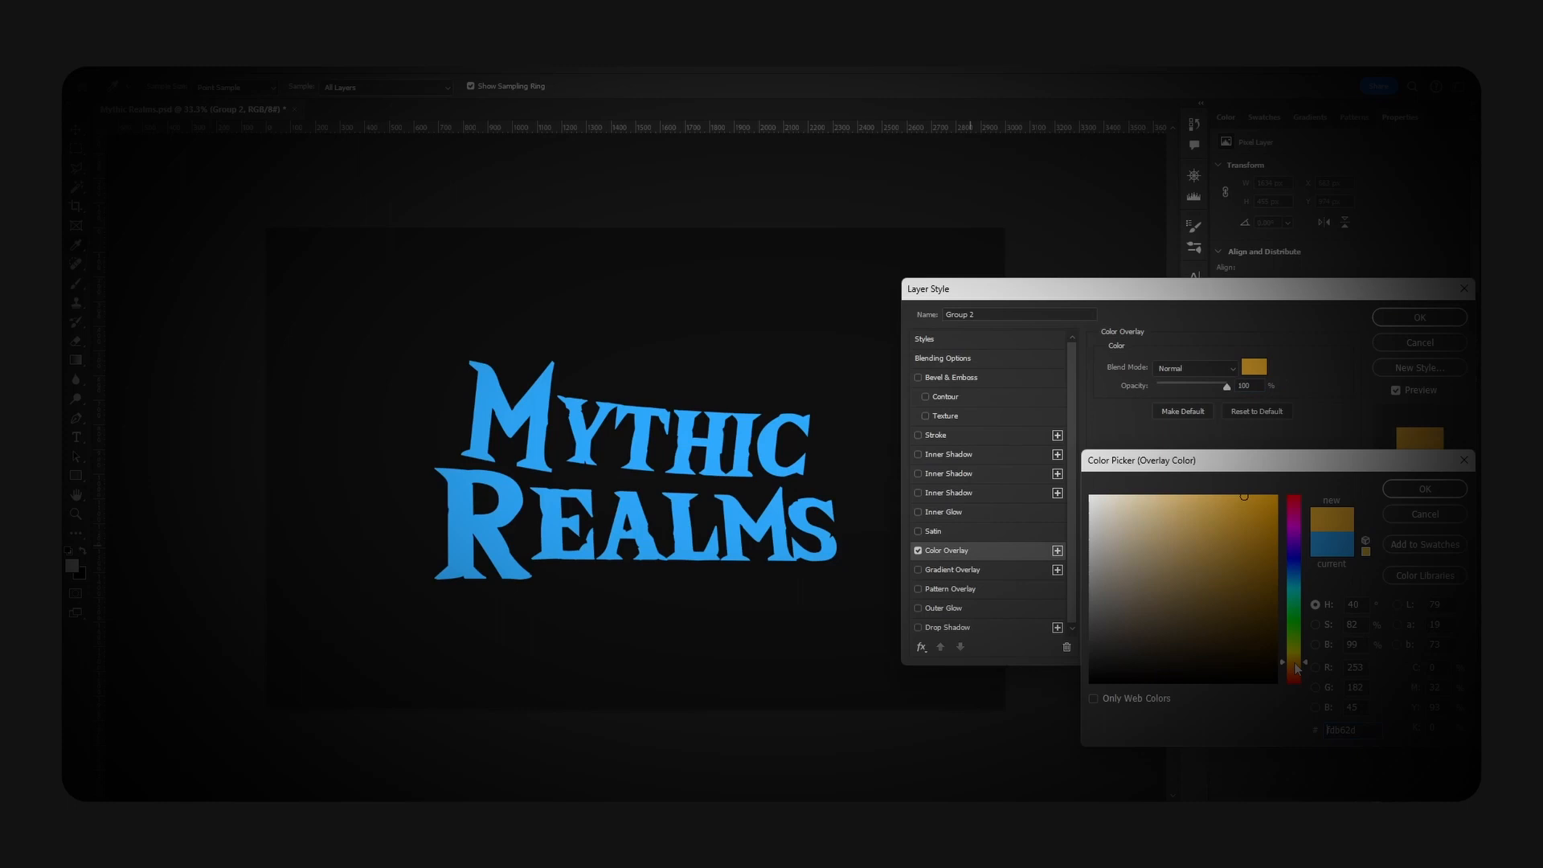
{"action": "mouse_move", "coordinate": [1296, 669]}
{"action": "left_mouse_down"}
{"action": "mouse_move", "coordinate": [1296, 616]}
{"action": "mouse_move", "coordinate": [1296, 674]}
{"action": "left_mouse_up"}
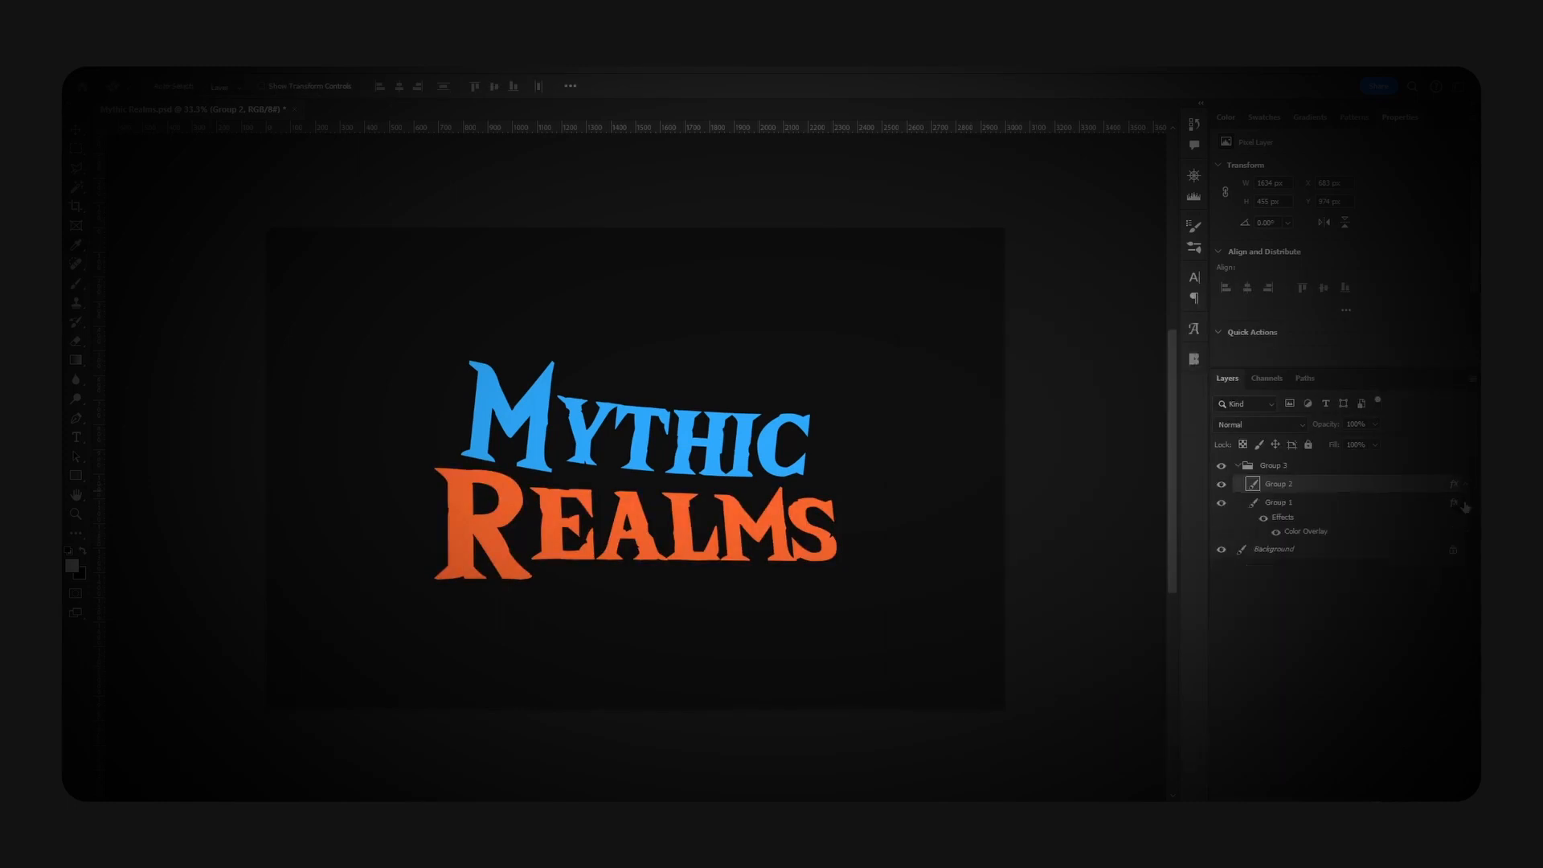
Step: Brush soft lighter shading on the REALMS and MYTHIC lettering using clipped layers, and place Layer 4 beneath Layer 3
{"action": "left_click_drag", "start_coordinate": [857, 452], "coordinate": [865, 450]}
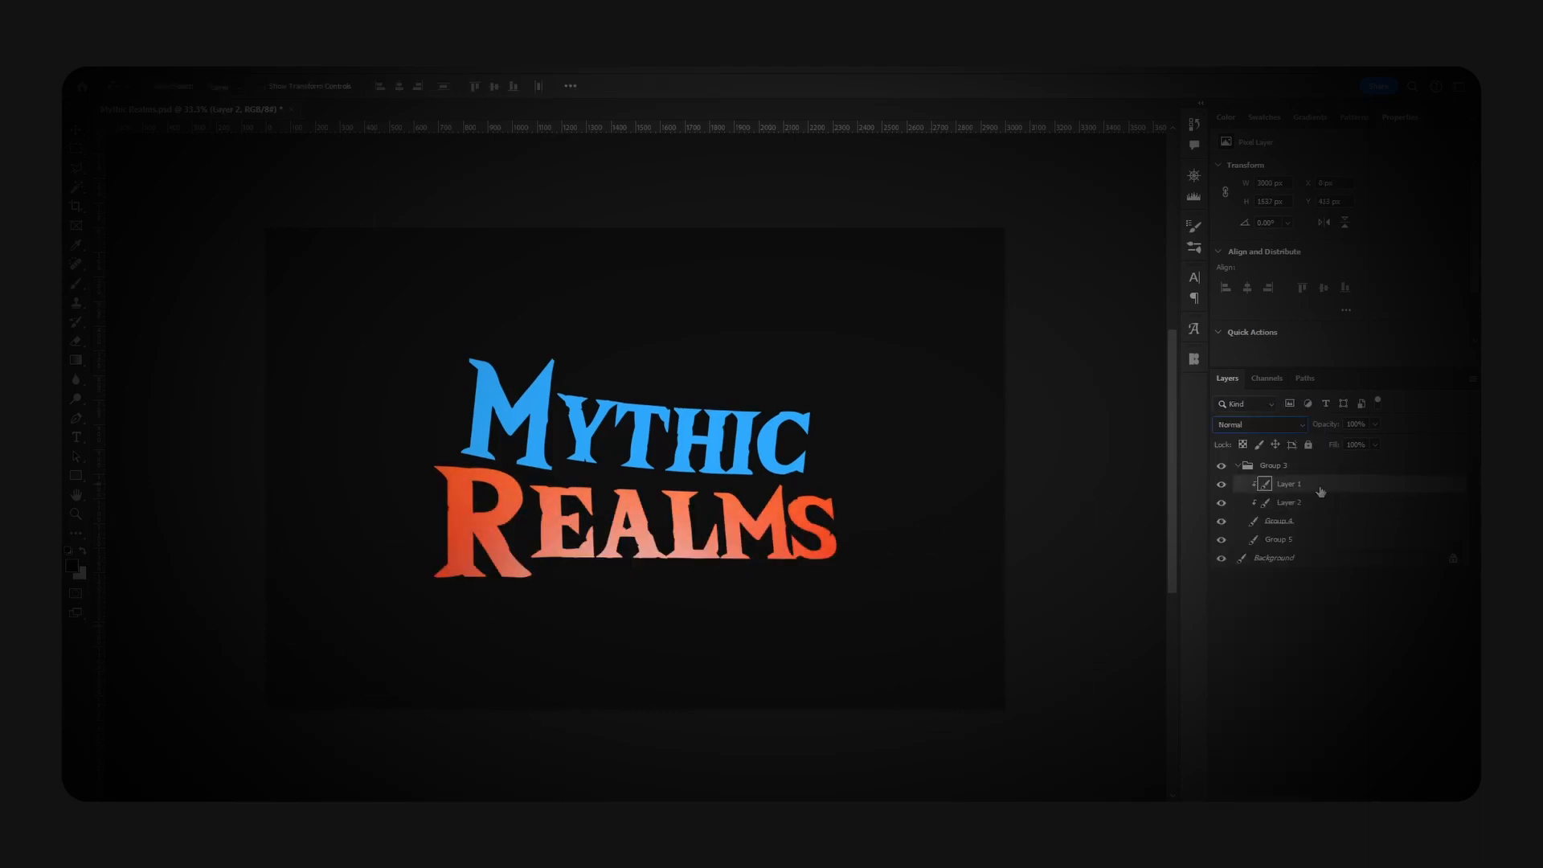
{"action": "left_click", "coordinate": [1236, 544]}
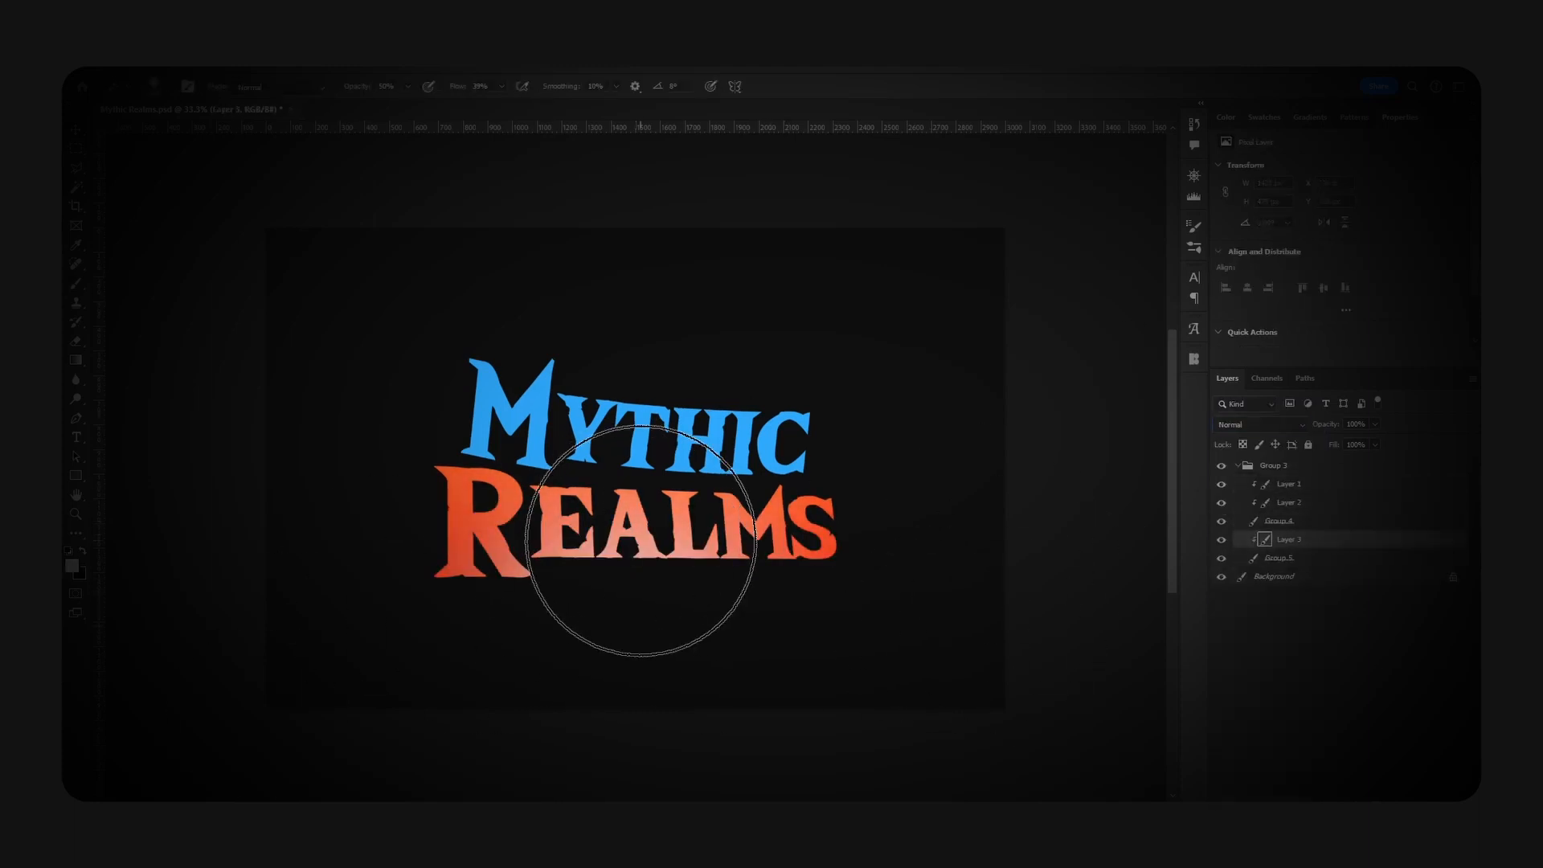
{"action": "mouse_move", "coordinate": [645, 586]}
{"action": "left_mouse_down"}
{"action": "mouse_move", "coordinate": [631, 518]}
{"action": "mouse_move", "coordinate": [569, 530]}
{"action": "mouse_move", "coordinate": [554, 514]}
{"action": "left_mouse_up"}
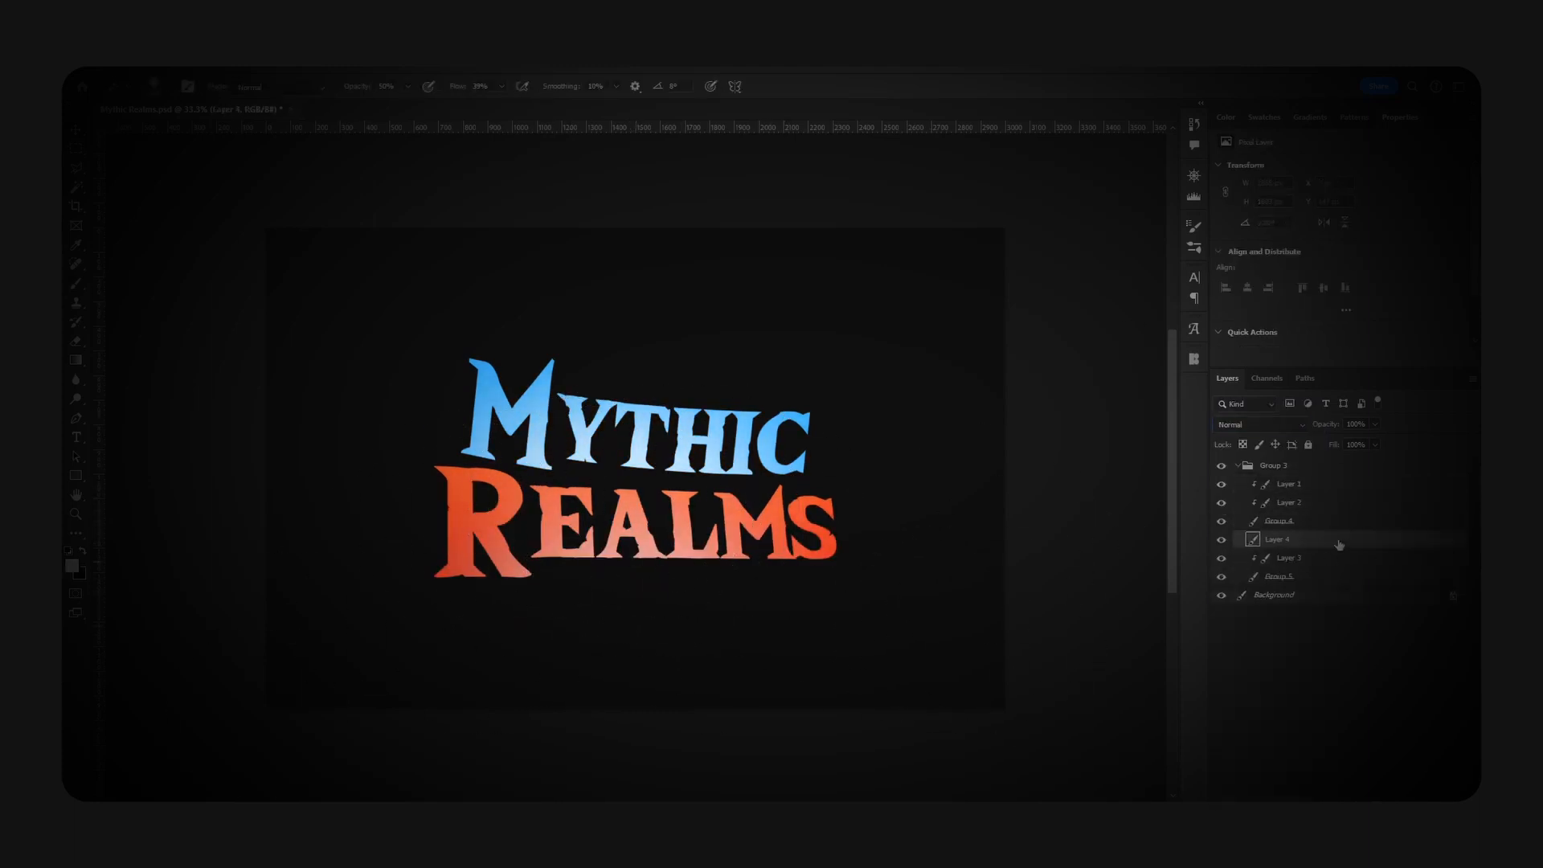
{"action": "left_click_drag", "start_coordinate": [1338, 545], "coordinate": [1318, 562]}
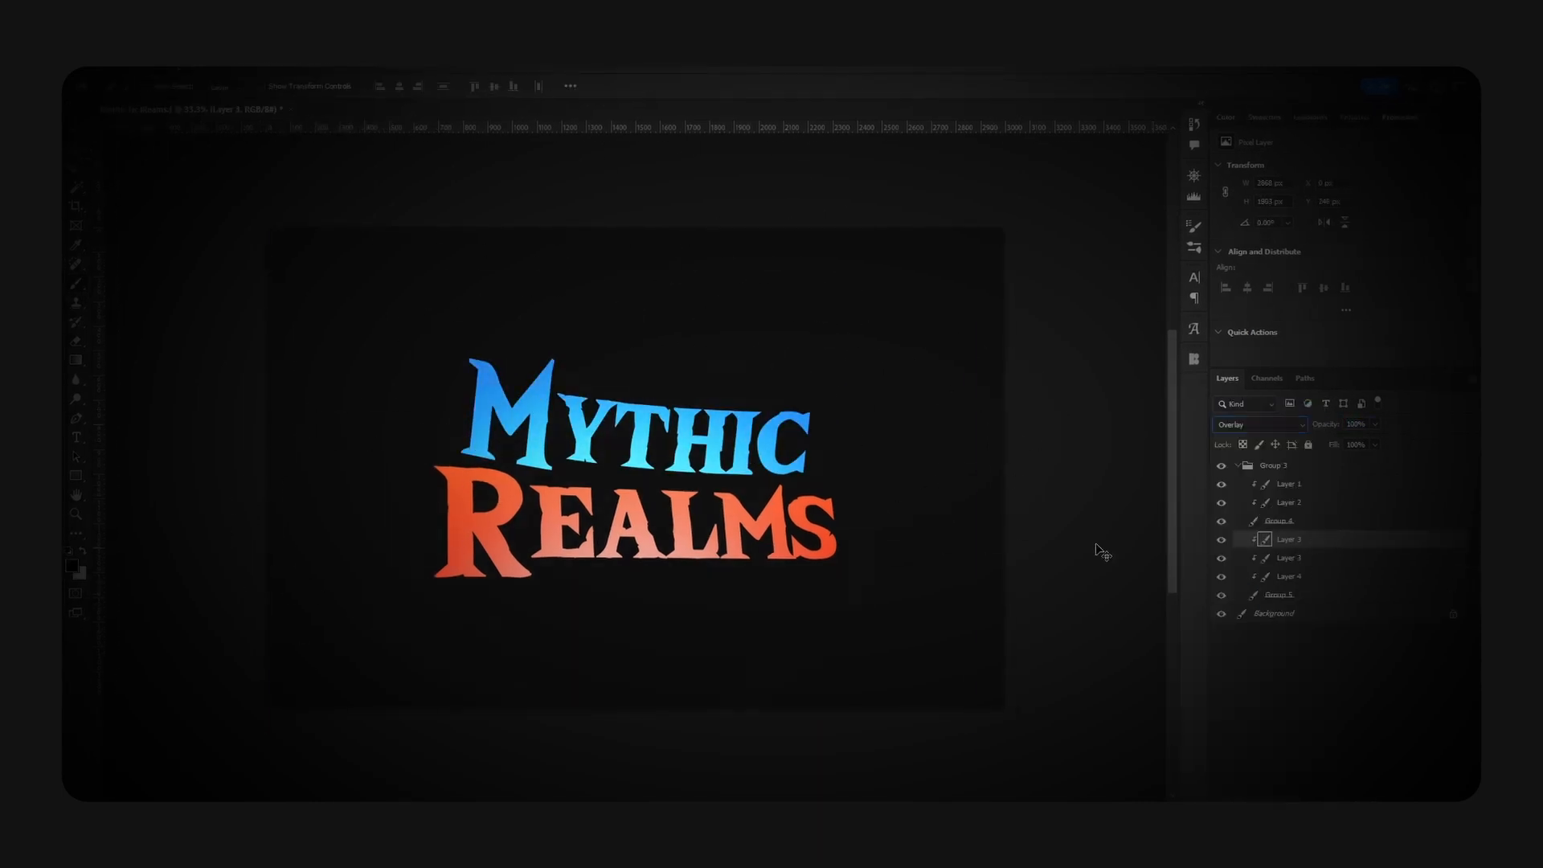
Step: Set the opacity of the selected Overlay shading layer on MYTHIC to 25%
{"action": "left_click", "coordinate": [1357, 424]}
{"action": "type", "text": "25"}
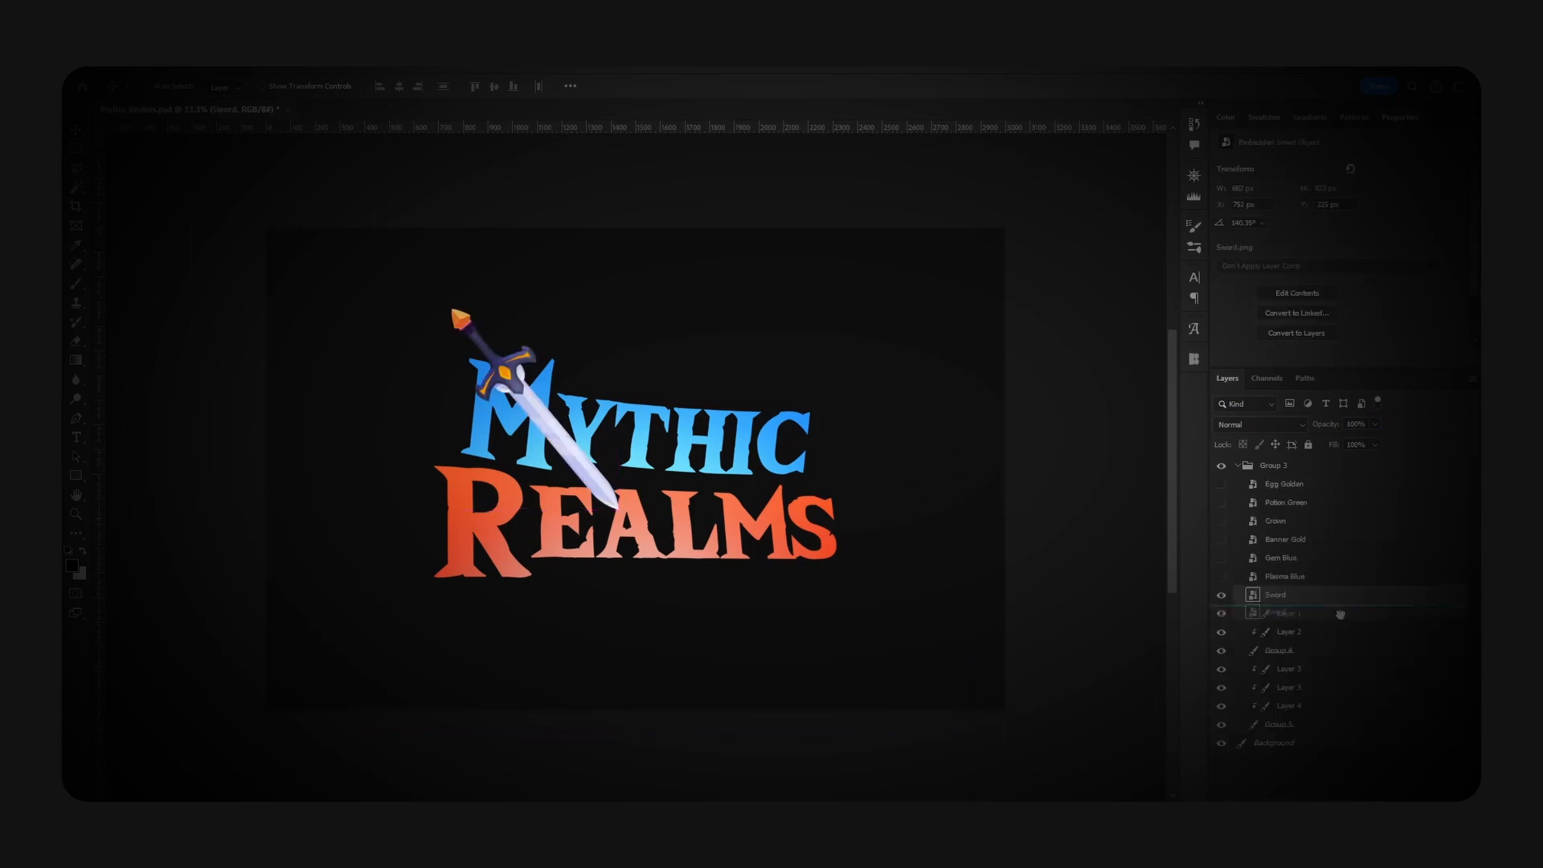
Step: Place the sword layer behind the lettering and adjust the opacity of the Shape 1 Overlay layer on MYTHIC
{"action": "left_click_drag", "start_coordinate": [794, 651], "coordinate": [804, 651]}
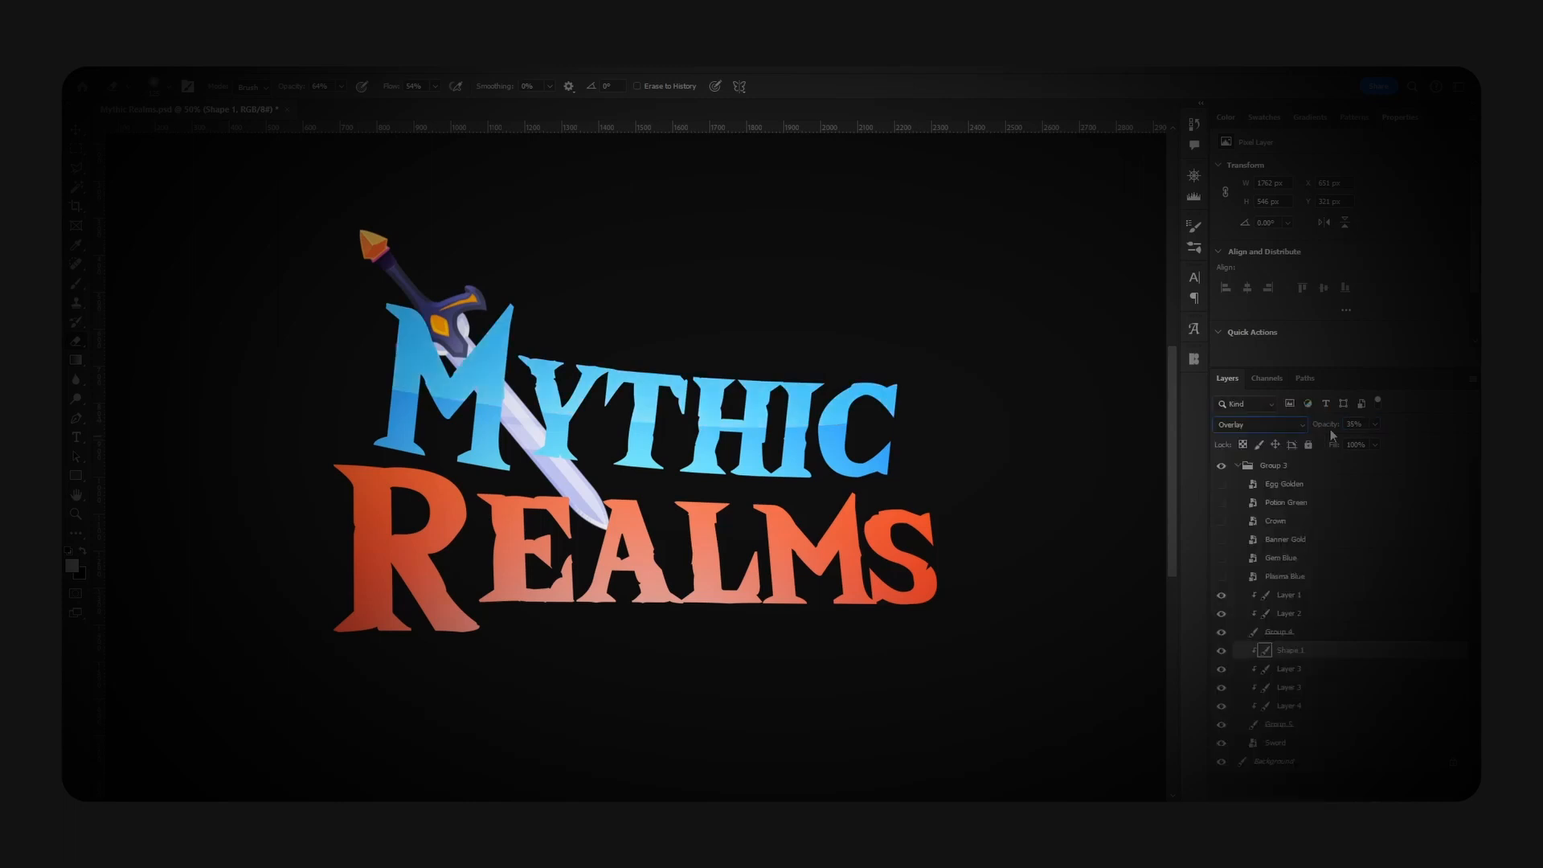
{"action": "left_click_drag", "start_coordinate": [1332, 434], "coordinate": [1357, 439]}
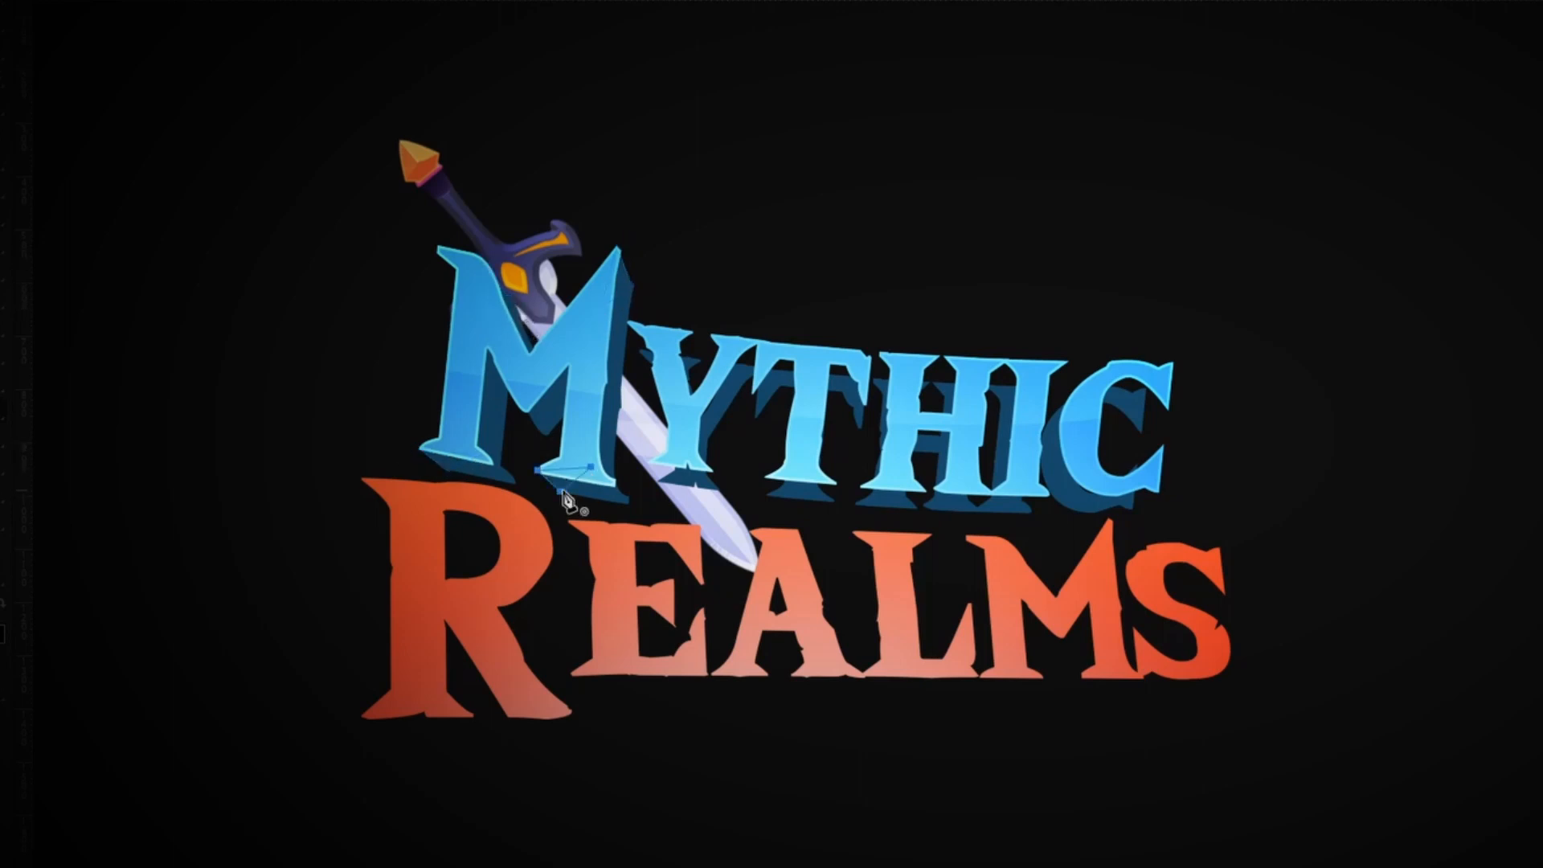
Step: Draw dark blue Pen tool shapes that join the letter faces of Y and T to their offset extrusion
{"action": "left_click", "coordinate": [658, 480]}
{"action": "left_click", "coordinate": [648, 458]}
{"action": "left_click", "coordinate": [711, 468]}
{"action": "left_click", "coordinate": [718, 489]}
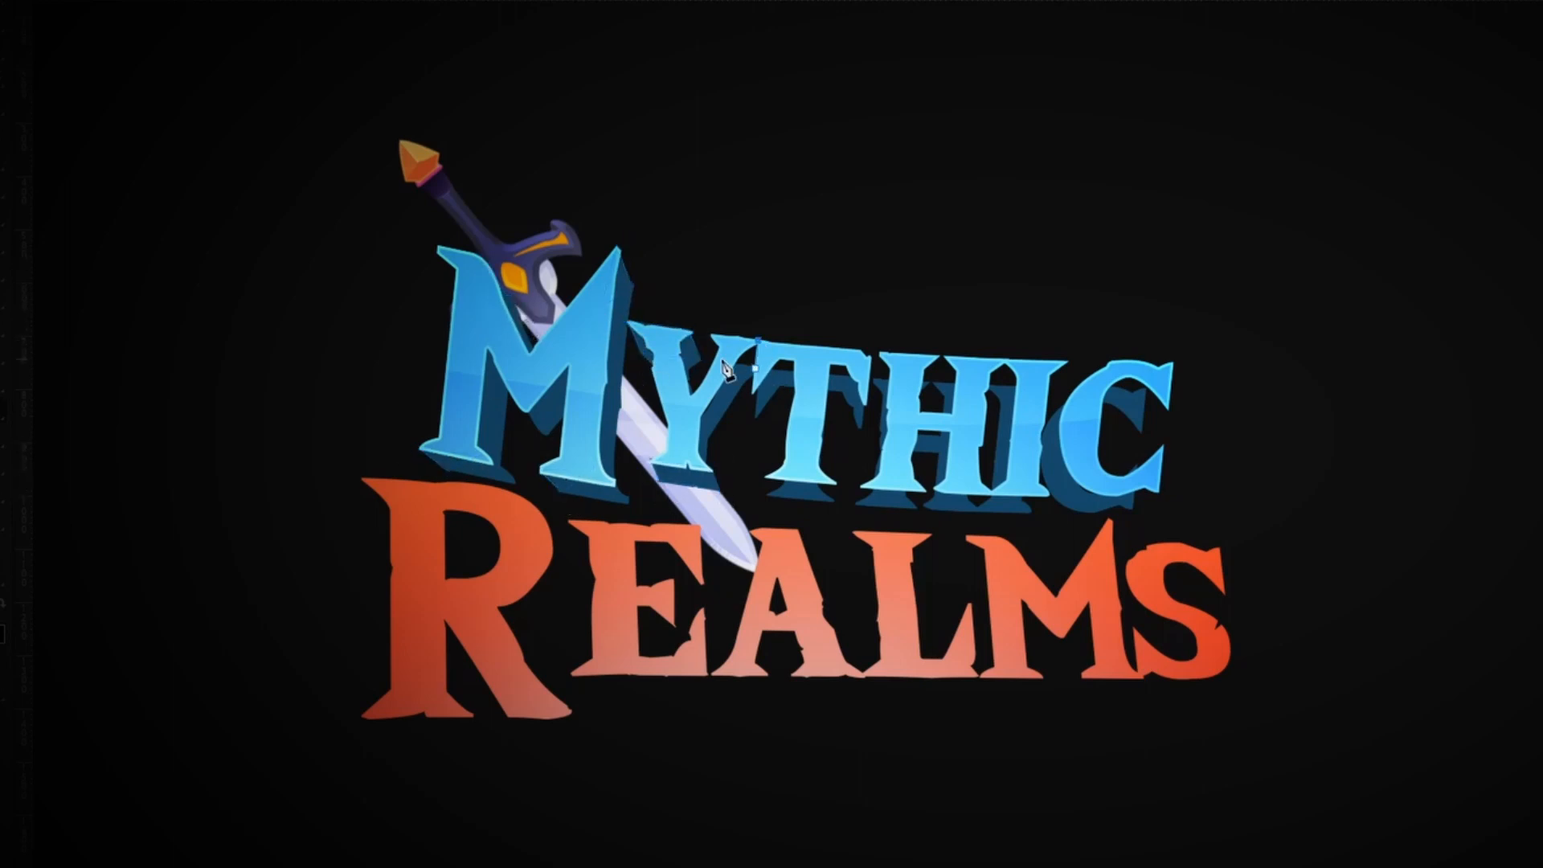
{"action": "left_click", "coordinate": [838, 371]}
{"action": "left_click", "coordinate": [855, 386]}
{"action": "left_click", "coordinate": [833, 383]}
{"action": "left_click", "coordinate": [767, 495]}
{"action": "left_click", "coordinate": [765, 474]}
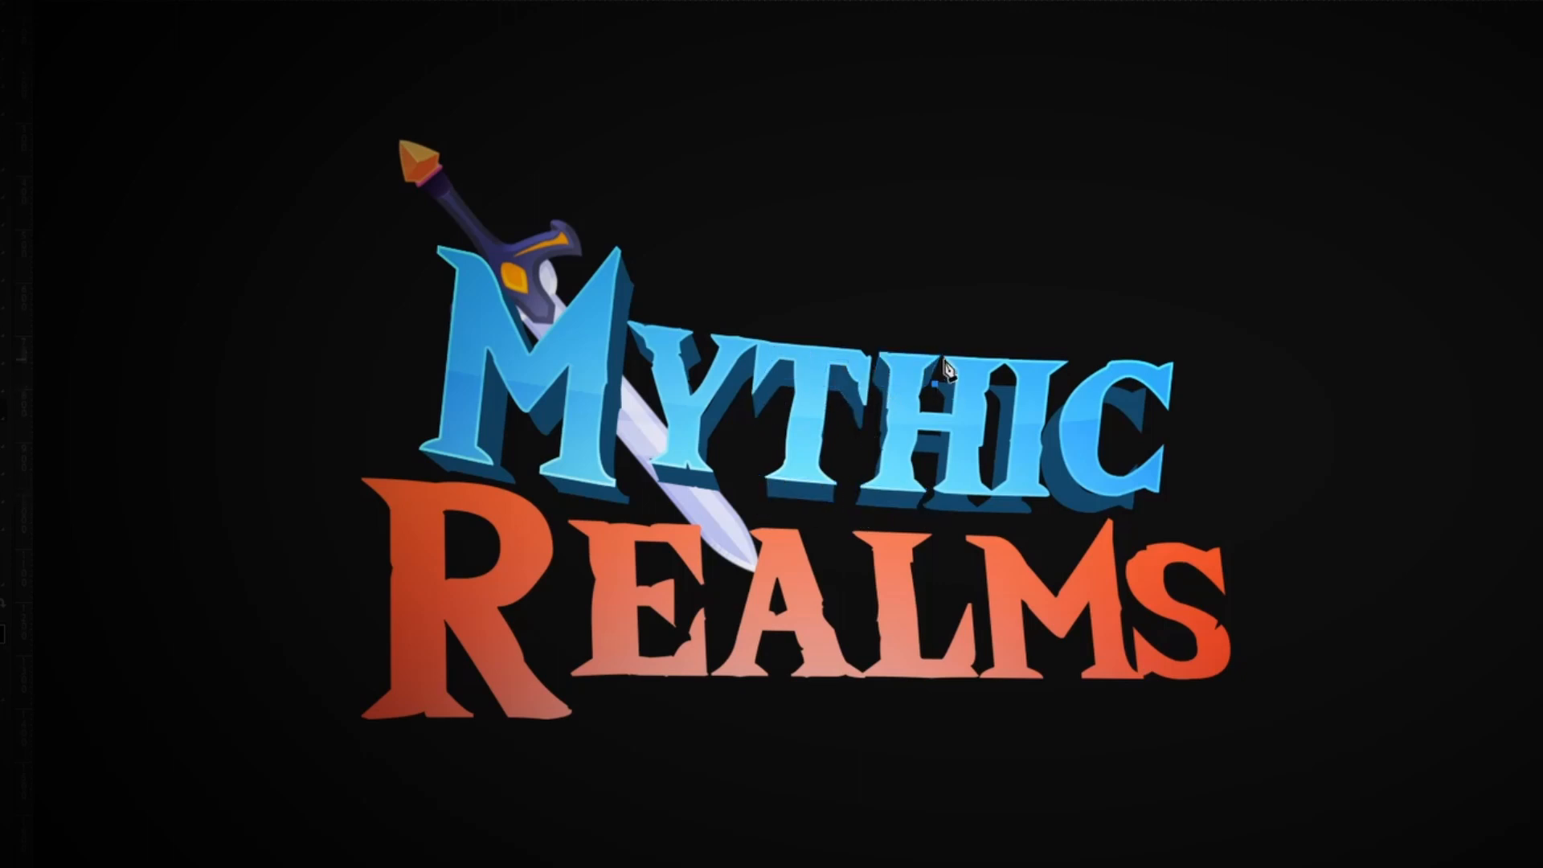
Step: Draw Pen tool shapes that fill the extrusion gaps on the letters H and I of MYTHIC
{"action": "left_click", "coordinate": [922, 506]}
{"action": "left_click", "coordinate": [931, 486]}
{"action": "left_click", "coordinate": [1028, 512]}
{"action": "left_click", "coordinate": [1051, 493]}
{"action": "left_click", "coordinate": [1027, 474]}
{"action": "left_click", "coordinate": [1037, 374]}
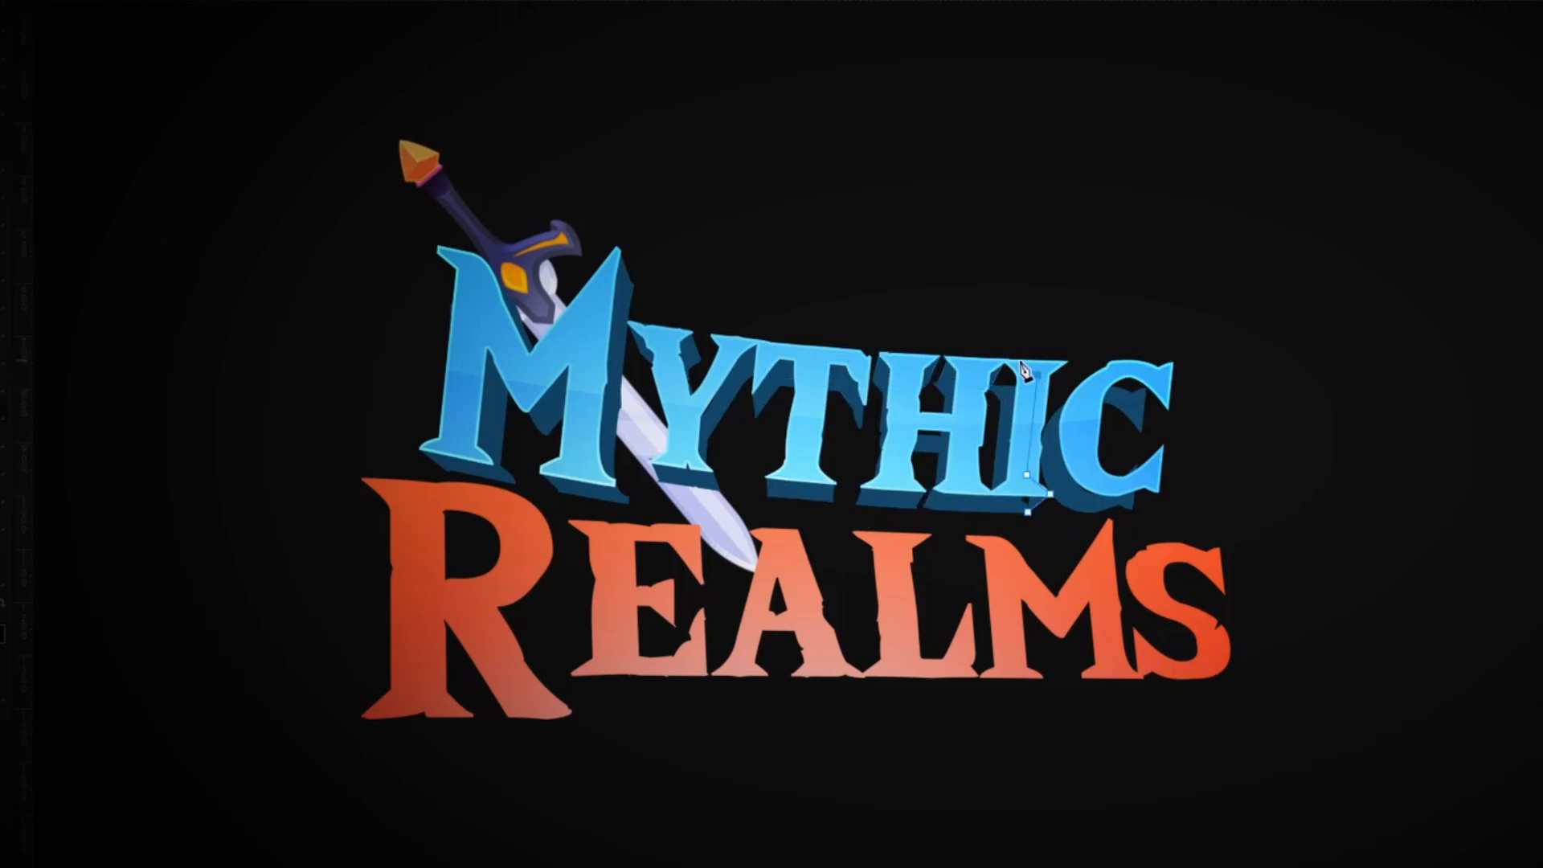
{"action": "left_click", "coordinate": [1027, 512]}
Step: Draw Pen tool shapes that connect the letter C of MYTHIC to its dark blue extrusion
{"action": "left_click", "coordinate": [1131, 509]}
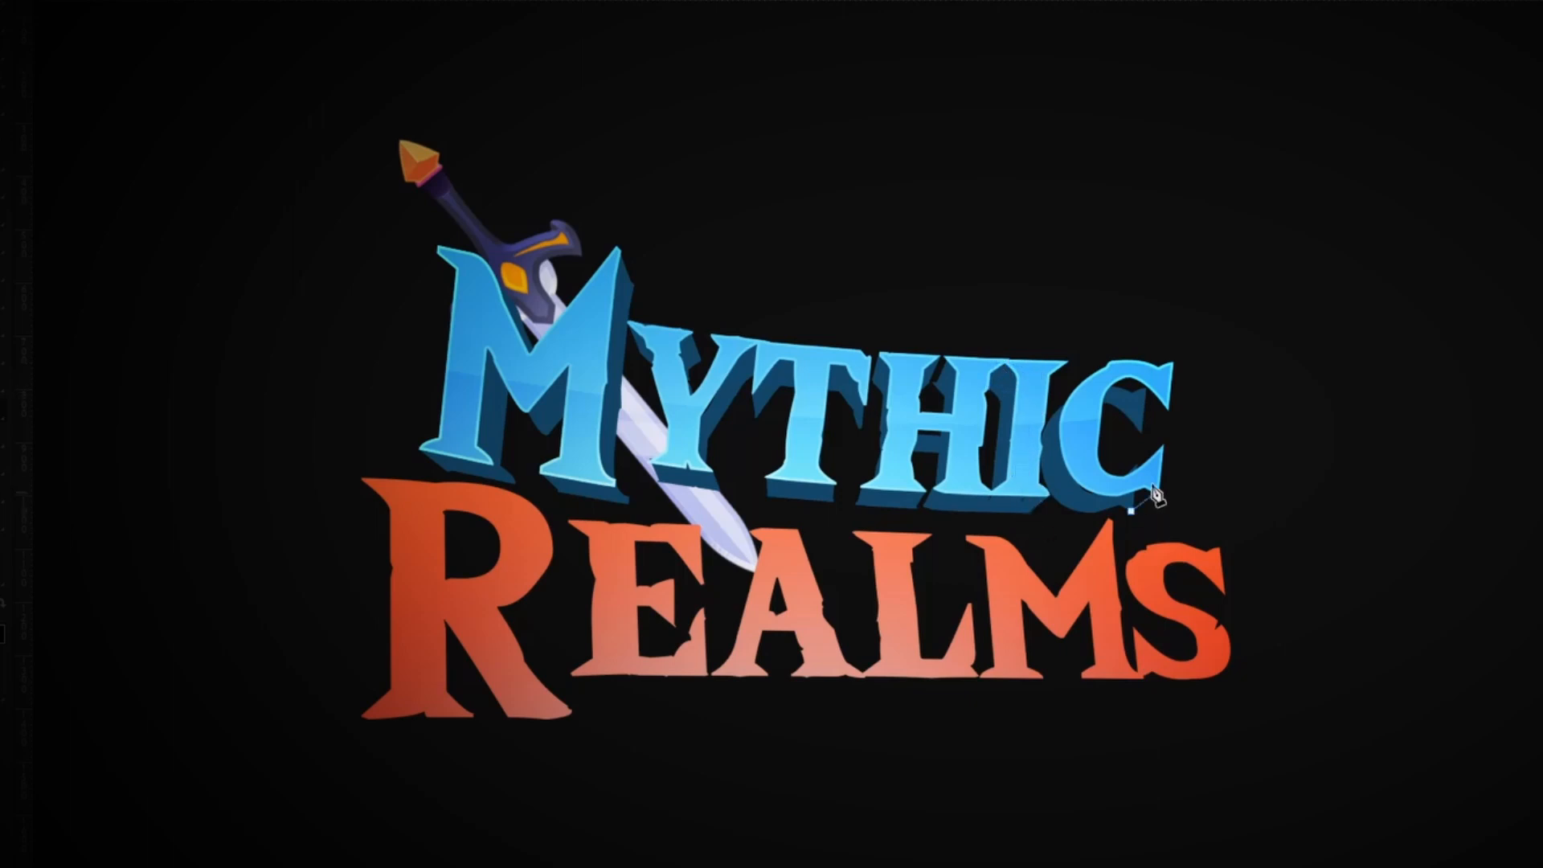
{"action": "left_click", "coordinate": [1149, 373]}
{"action": "left_click", "coordinate": [1119, 368]}
{"action": "left_click", "coordinate": [1103, 379]}
{"action": "left_click", "coordinate": [1109, 397]}
{"action": "left_click", "coordinate": [1141, 433]}
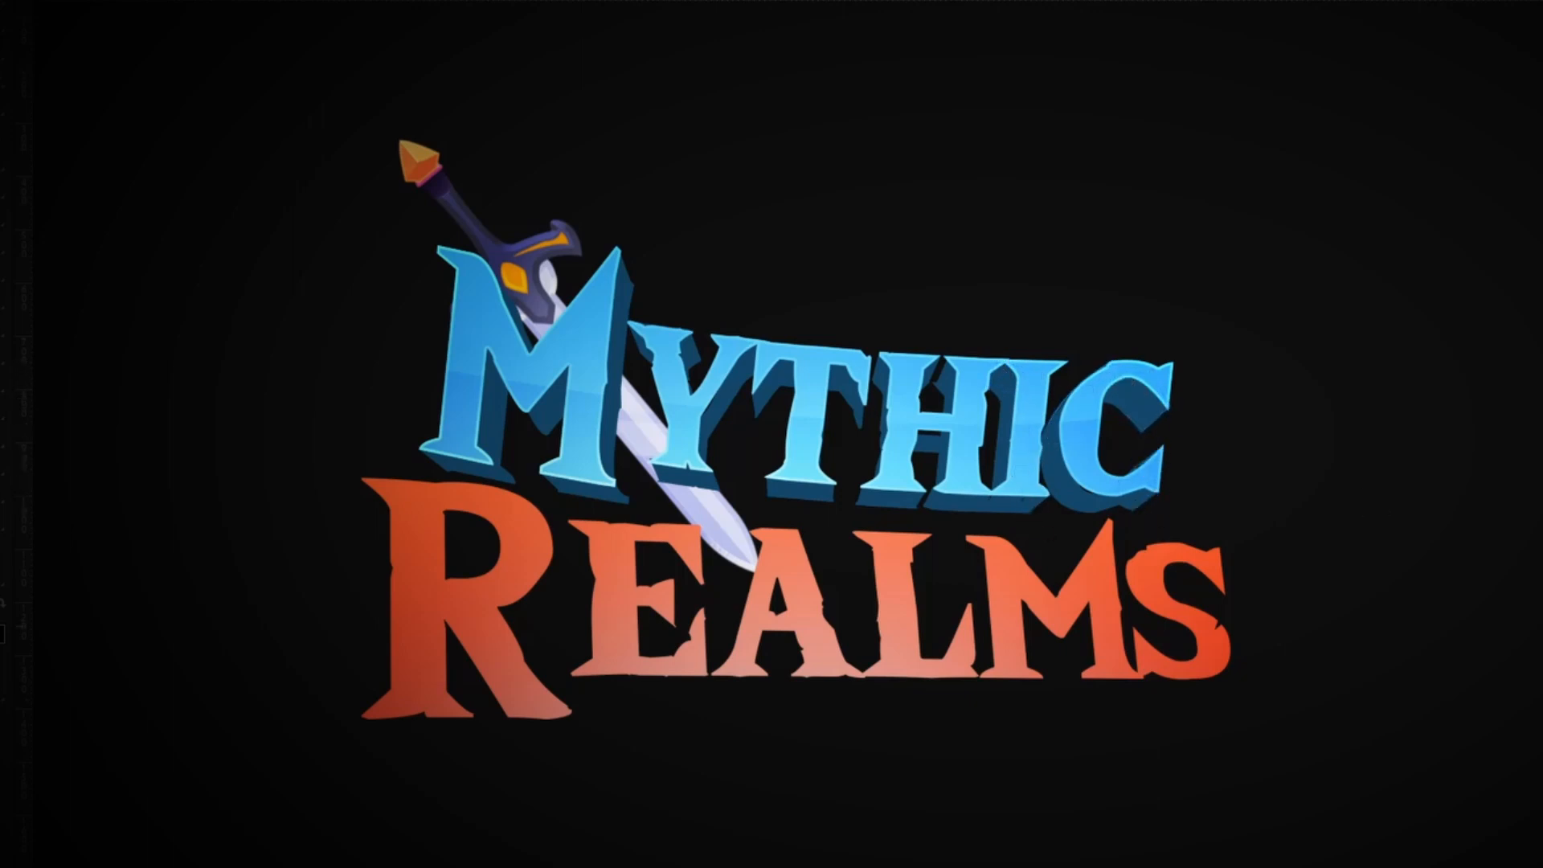
Step: Reduce the brush size and brush soft shading across the extrusion of the MYTHIC lettering
{"action": "key", "text": "bracketleft"}
{"action": "key", "text": "bracketleft"}
{"action": "mouse_move", "coordinate": [667, 321]}
{"action": "left_mouse_down"}
{"action": "mouse_move", "coordinate": [486, 334]}
{"action": "mouse_move", "coordinate": [911, 366]}
{"action": "left_mouse_up"}
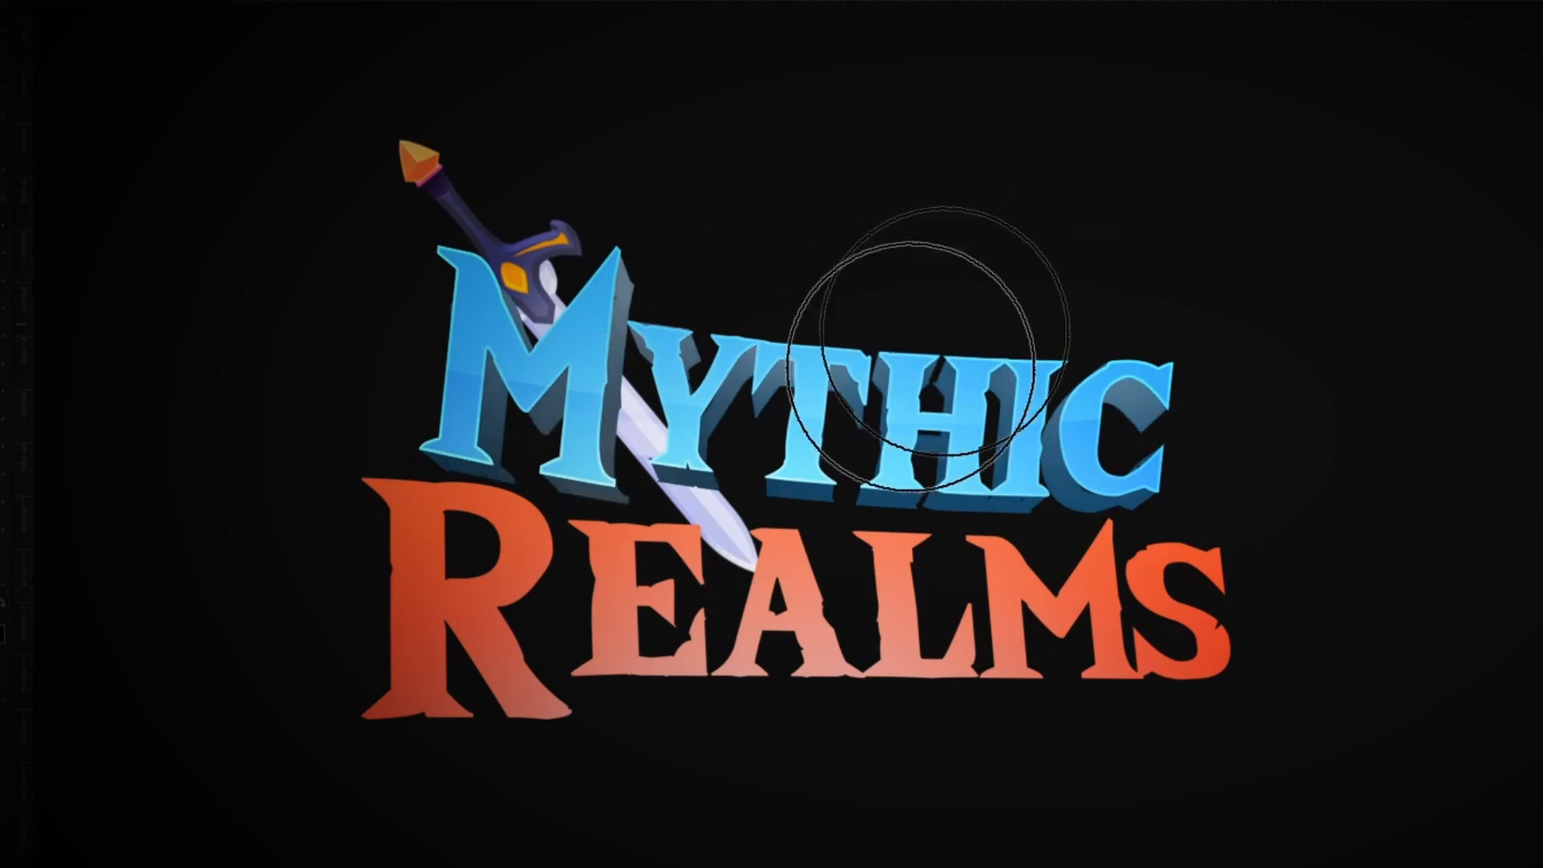
Step: Add an Inner Shadow to the MYTHIC extrusion and change its blend mode so the edges glow
{"action": "left_click", "coordinate": [1267, 466]}
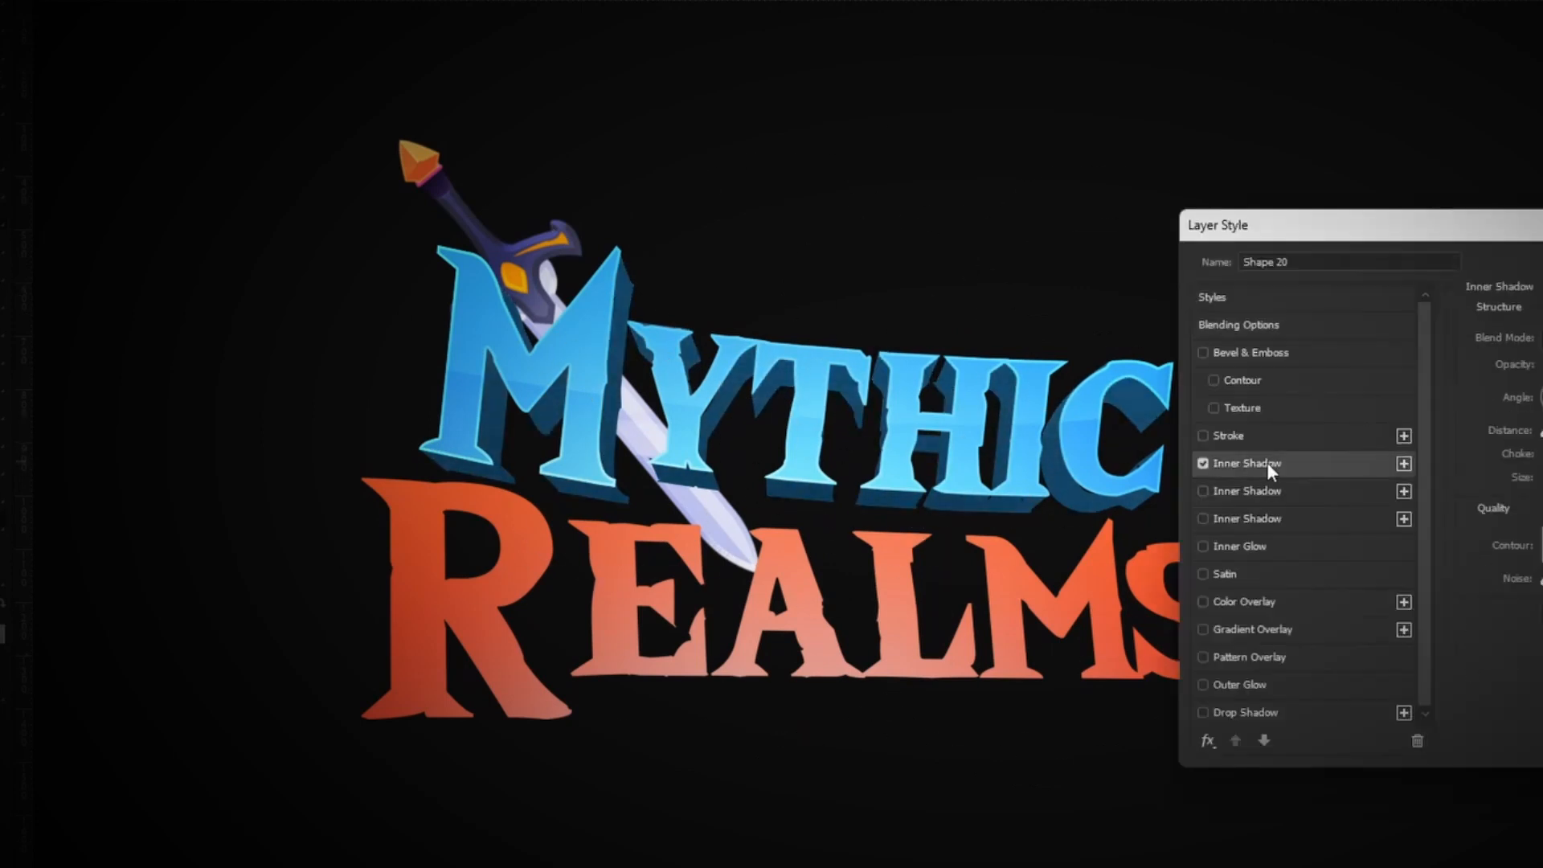
{"action": "left_click", "coordinate": [1541, 338]}
{"action": "key", "text": "Return"}
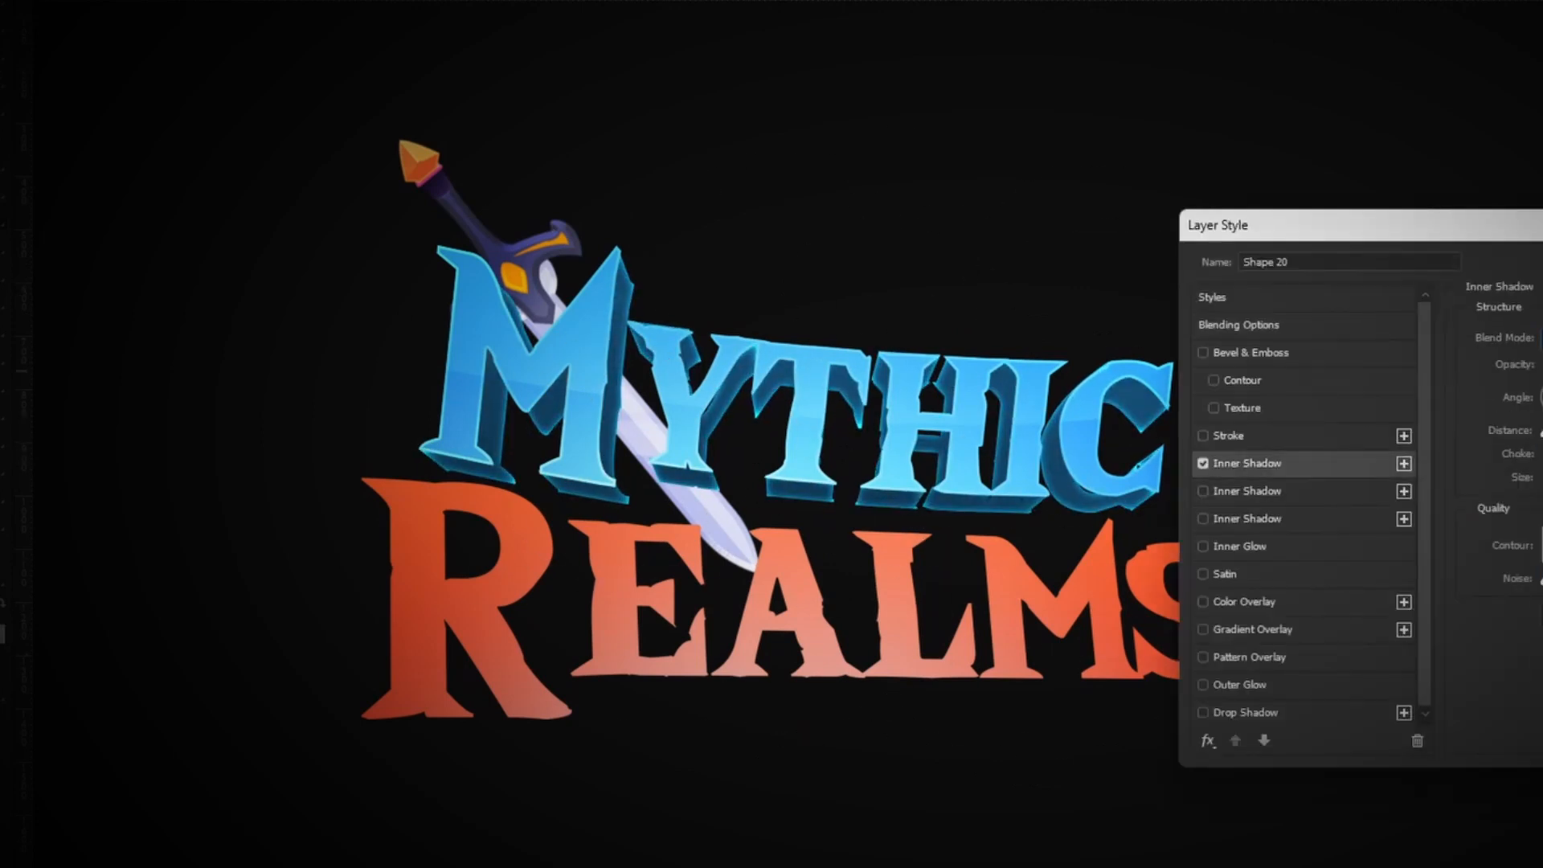
{"action": "key", "text": "Return"}
Step: Recolor the sword with Hue/Saturation at hue +150 and saturation +60, and shift it slightly behind the M
{"action": "key", "text": "ctrl+u"}
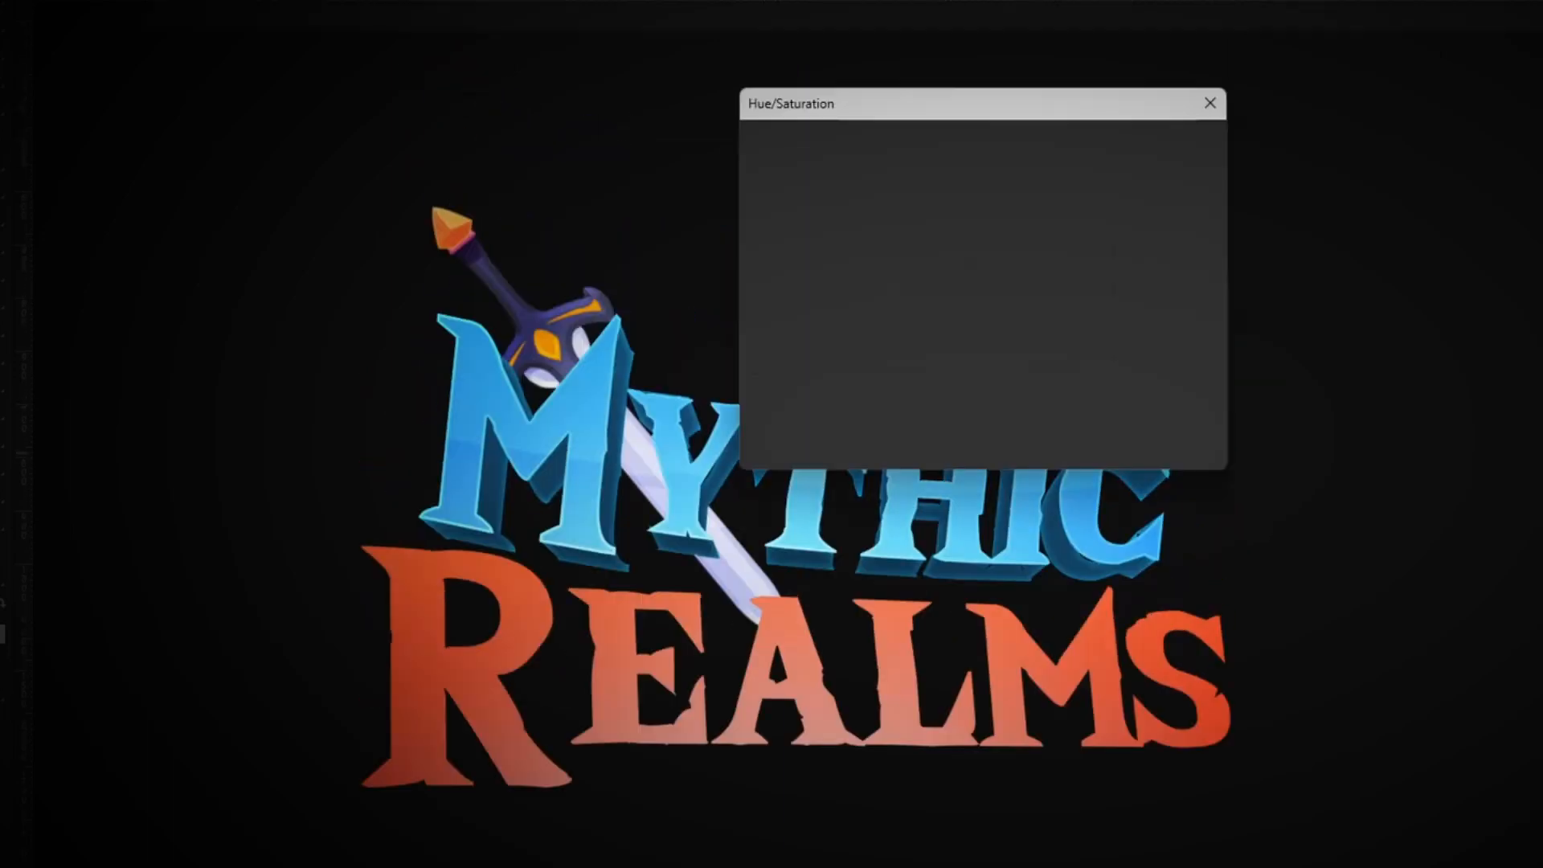
{"action": "left_click_drag", "start_coordinate": [933, 253], "coordinate": [1035, 249]}
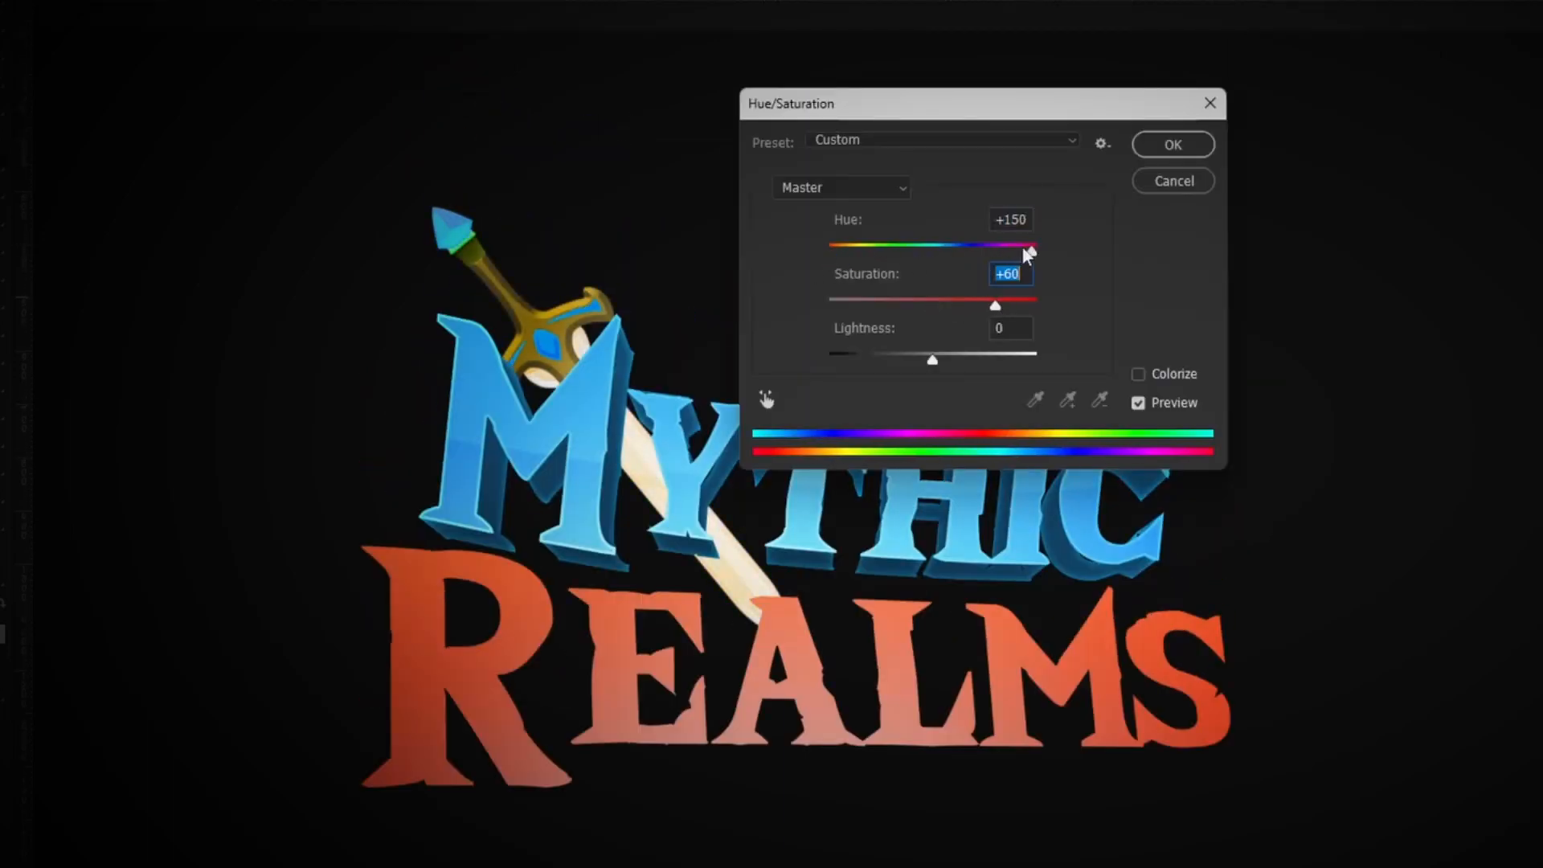
{"action": "mouse_move", "coordinate": [1027, 250]}
{"action": "left_mouse_down"}
{"action": "mouse_move", "coordinate": [890, 252]}
{"action": "mouse_move", "coordinate": [1045, 250]}
{"action": "mouse_move", "coordinate": [1027, 252]}
{"action": "left_mouse_up"}
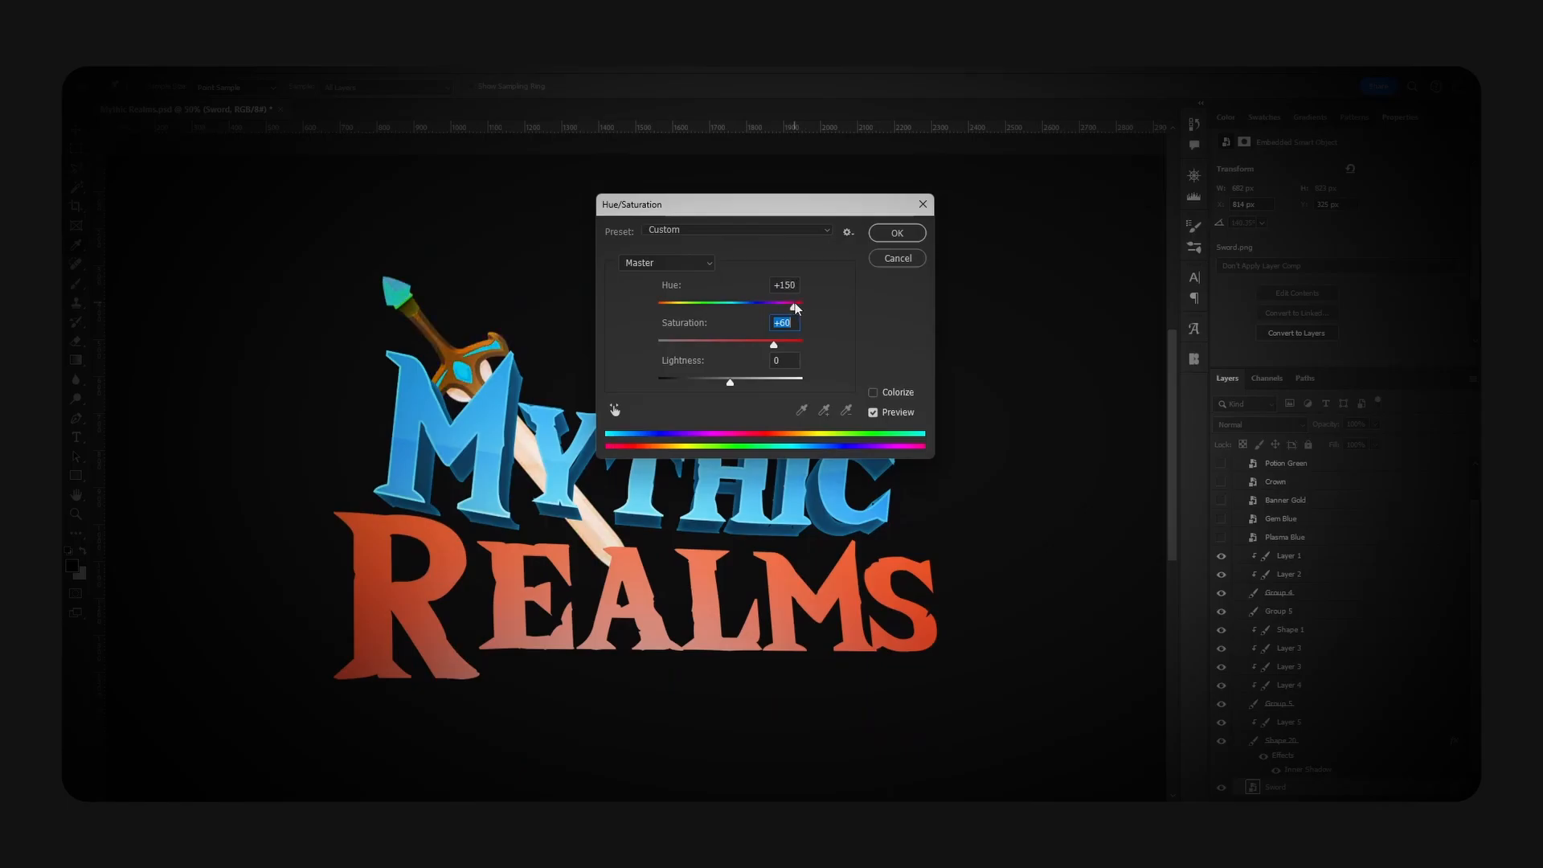
{"action": "key", "text": "Return"}
{"action": "mouse_move", "coordinate": [730, 366]}
{"action": "left_mouse_down"}
{"action": "mouse_move", "coordinate": [638, 470]}
{"action": "mouse_move", "coordinate": [721, 377]}
{"action": "left_mouse_up"}
{"action": "left_click_drag", "start_coordinate": [793, 388], "coordinate": [767, 439]}
Step: Duplicate the REALMS letter layer and offset the copy below and inward from the letter faces as an extrusion base
{"action": "left_click", "coordinate": [1464, 757]}
{"action": "left_click", "coordinate": [1464, 721]}
{"action": "left_click", "coordinate": [1221, 603]}
{"action": "left_click", "coordinate": [1221, 603]}
{"action": "left_click", "coordinate": [1306, 605]}
{"action": "key", "text": "ctrl+j"}
{"action": "mouse_move", "coordinate": [933, 562]}
{"action": "left_mouse_down"}
{"action": "mouse_move", "coordinate": [933, 586]}
{"action": "mouse_move", "coordinate": [914, 541]}
{"action": "left_mouse_up"}
{"action": "key", "text": "ctrl+t"}
Step: Darken the offset REALMS copy to a deep red-brown by changing its lightness with Hue/Saturation
{"action": "key", "text": "ctrl+shift+u"}
{"action": "key", "text": "ctrl+z"}
{"action": "key", "text": "ctrl+u"}
{"action": "left_click_drag", "start_coordinate": [1244, 511], "coordinate": [1202, 512]}
{"action": "key", "text": "Return"}
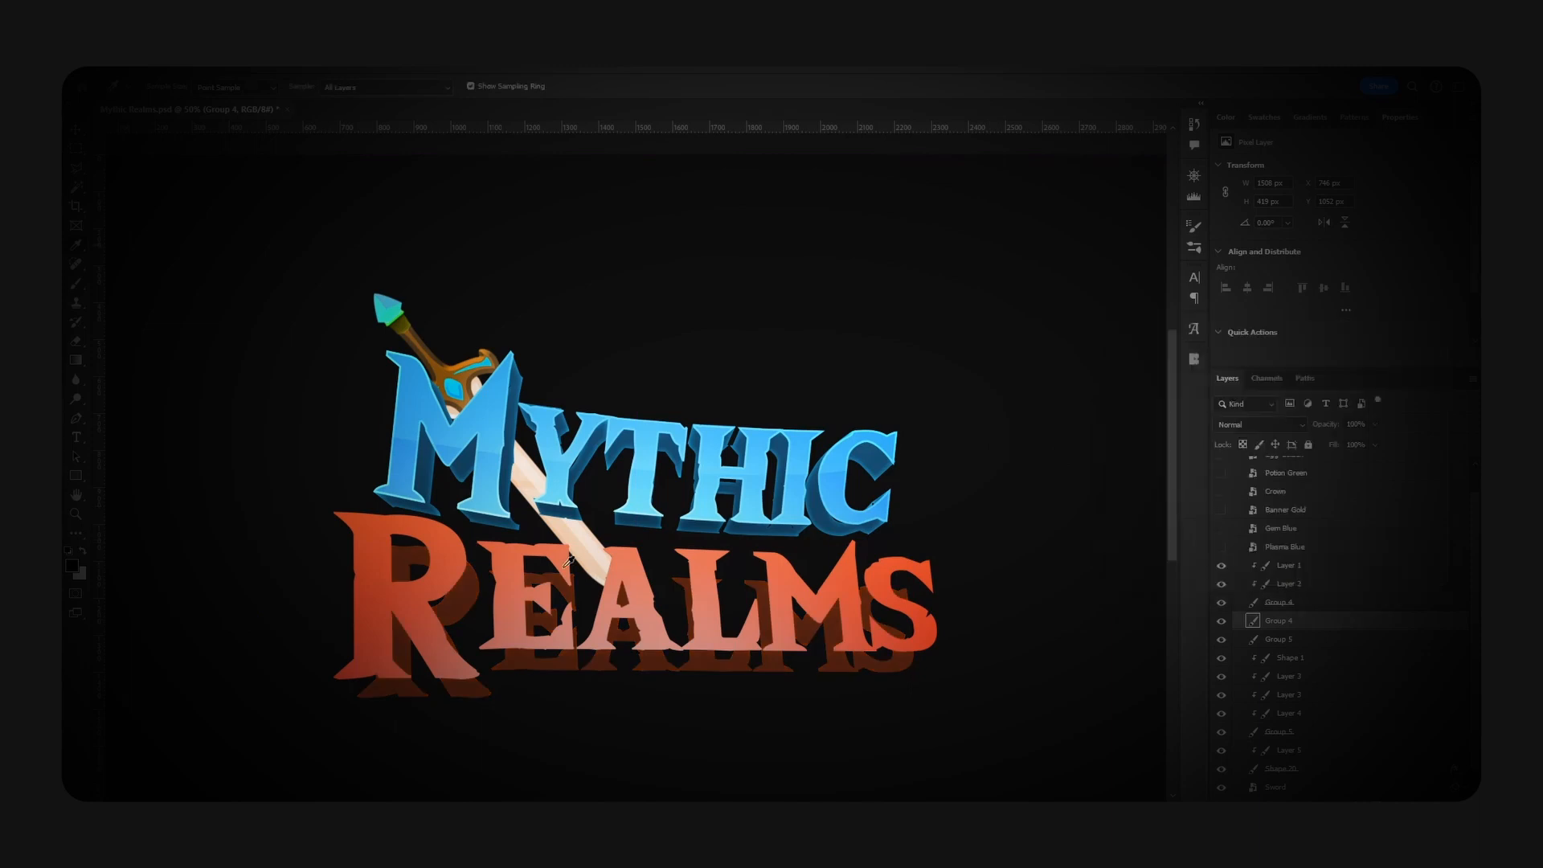
Step: Draw dark red Pen tool shapes that join the REALMS letter faces to their offset extrusion
{"action": "key", "text": "p"}
{"action": "left_click", "coordinate": [382, 544]}
{"action": "left_click", "coordinate": [383, 521]}
{"action": "left_click", "coordinate": [420, 525]}
{"action": "left_click", "coordinate": [433, 520]}
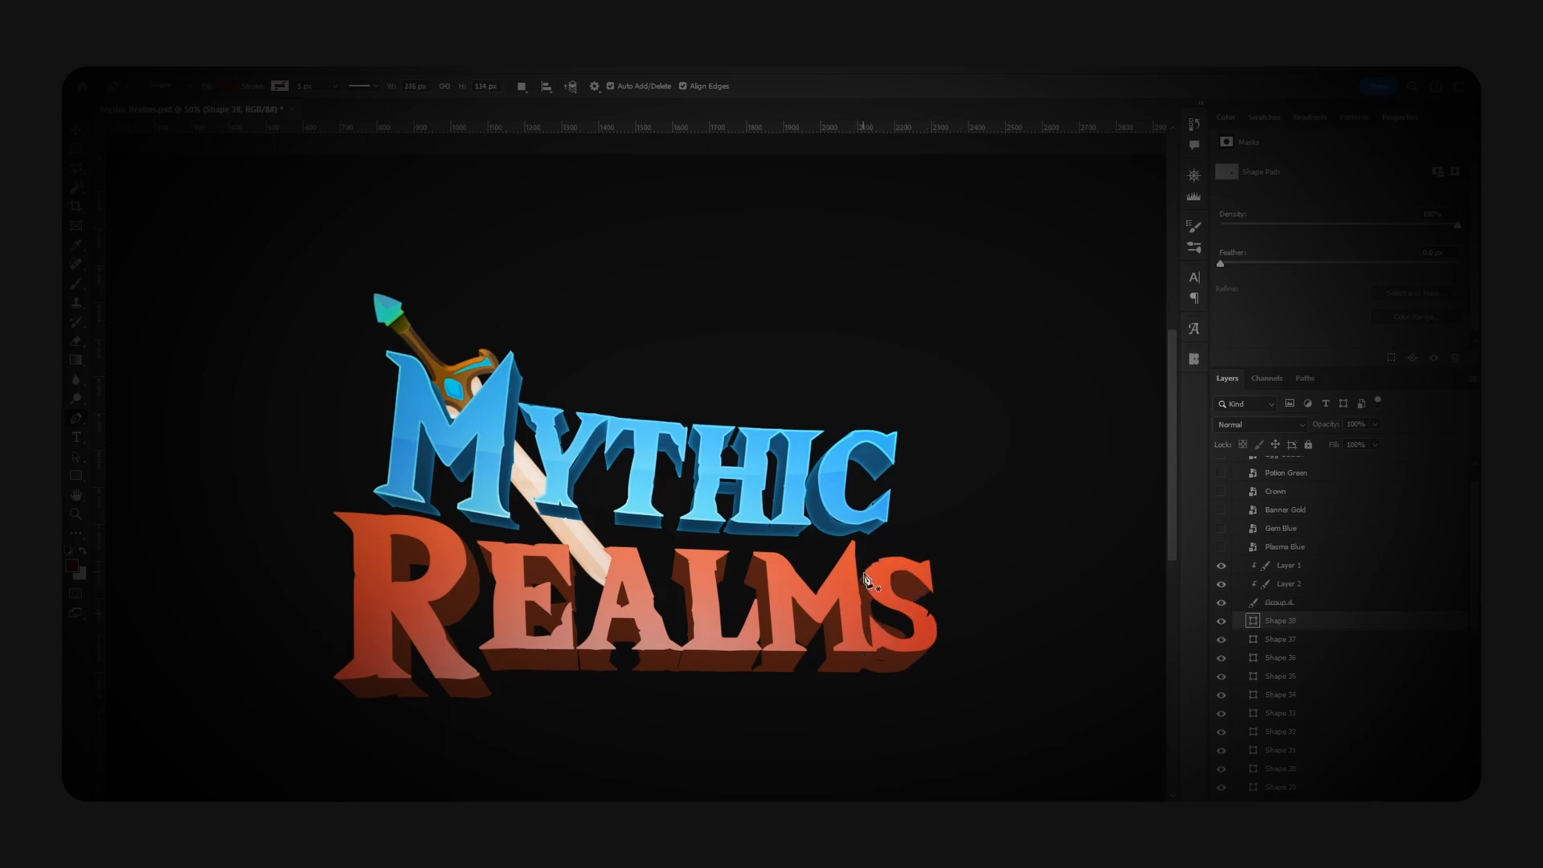
Step: Merge all the REALMS connecting shapes and the offset copy into one extrusion layer
{"action": "key", "text": "ctrl+minus"}
{"action": "key", "text": "ctrl+minus"}
{"action": "scroll", "coordinate": [1334, 683], "scroll_direction": "down", "scroll_amount": 5}
{"action": "left_click", "coordinate": [1235, 641], "text": "shift"}
{"action": "key", "text": "ctrl+e"}
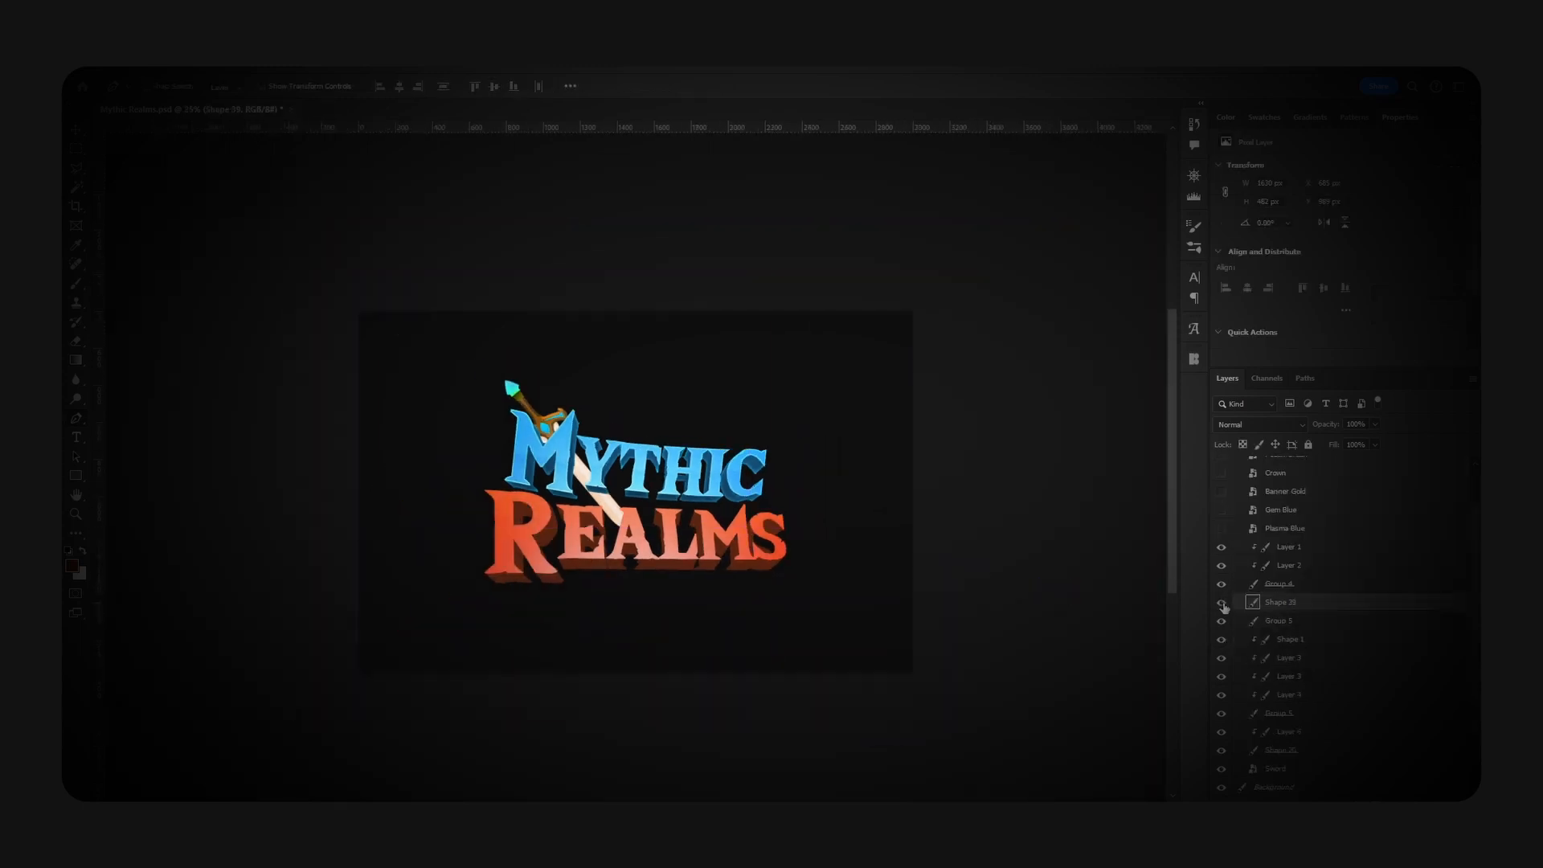
Step: Brush soft dark shading over the REALMS extrusion on a new clipped layer, set it to Overlay and save the document
{"action": "key", "text": "ctrl+alt+shift+n"}
{"action": "key", "text": "ctrl+alt+g"}
{"action": "key", "text": "b"}
{"action": "key", "text": "ctrl+plus"}
{"action": "mouse_move", "coordinate": [576, 586]}
{"action": "left_mouse_down"}
{"action": "mouse_move", "coordinate": [693, 622]}
{"action": "mouse_move", "coordinate": [805, 587]}
{"action": "left_mouse_up"}
{"action": "left_click_drag", "start_coordinate": [864, 510], "coordinate": [610, 625]}
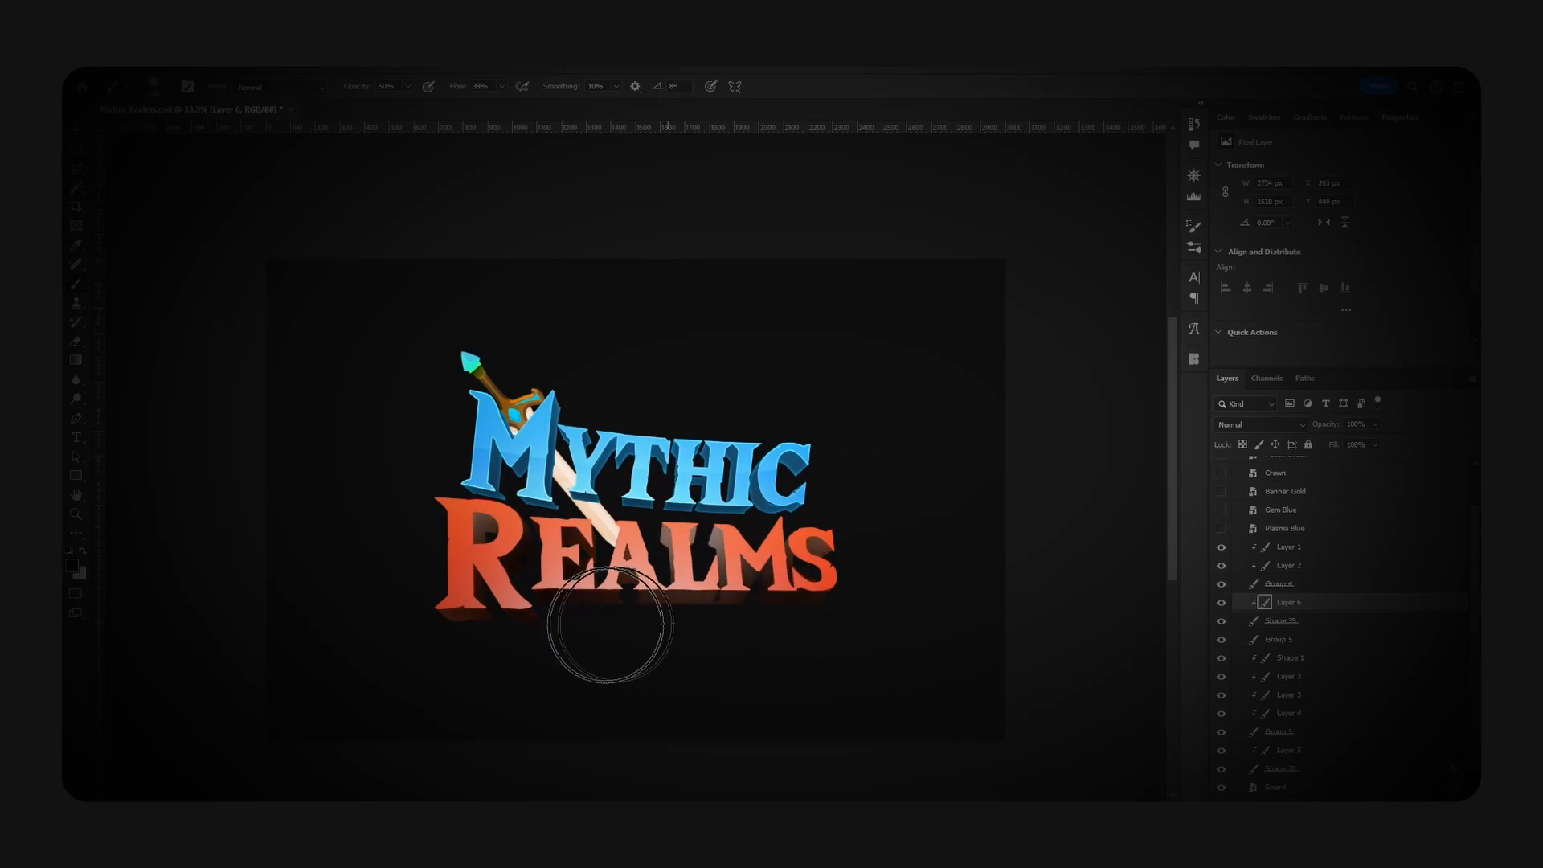
{"action": "key", "text": "v"}
{"action": "key", "text": "shift+alt+o"}
{"action": "key", "text": "ctrl+s"}
Step: Copy the layer style of the MYTHIC extrusion onto the REALMS extrusion layer
{"action": "right_click", "coordinate": [1310, 769]}
{"action": "left_click", "coordinate": [1346, 575]}
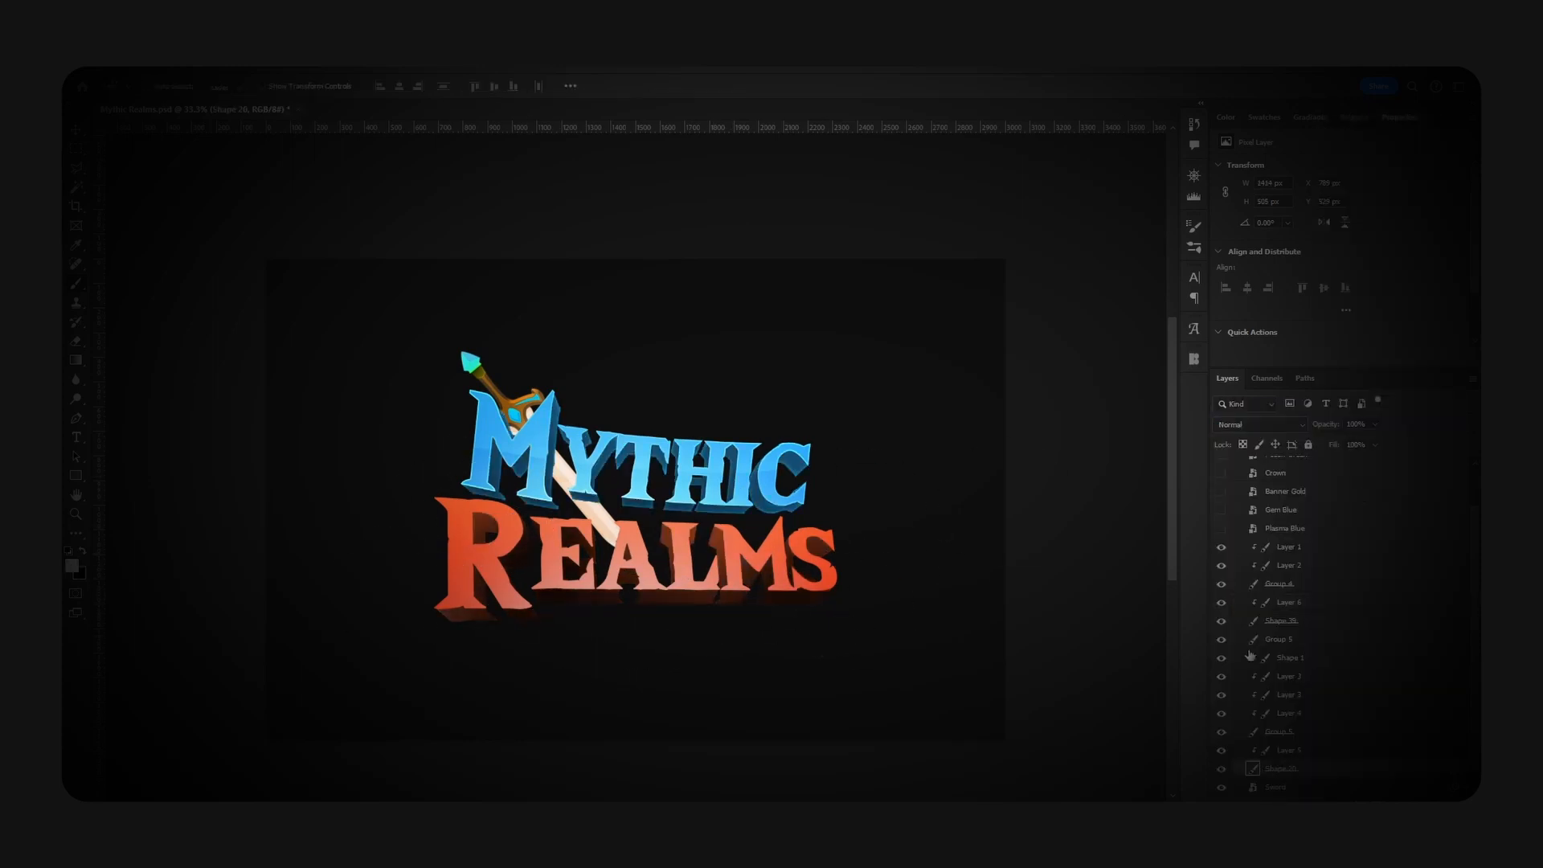
{"action": "right_click", "coordinate": [1305, 621]}
{"action": "left_click", "coordinate": [1346, 636]}
Step: Change the REALMS extrusion's Inner Shadow to orange in Color Dodge mode and adjust its size and opacity
{"action": "double_click", "coordinate": [1304, 651]}
{"action": "left_click", "coordinate": [1264, 367]}
{"action": "left_click_drag", "start_coordinate": [1292, 635], "coordinate": [1292, 668]}
{"action": "key", "text": "Return"}
{"action": "left_click_drag", "start_coordinate": [1162, 452], "coordinate": [1179, 466]}
{"action": "left_click_drag", "start_coordinate": [1226, 388], "coordinate": [1179, 388]}
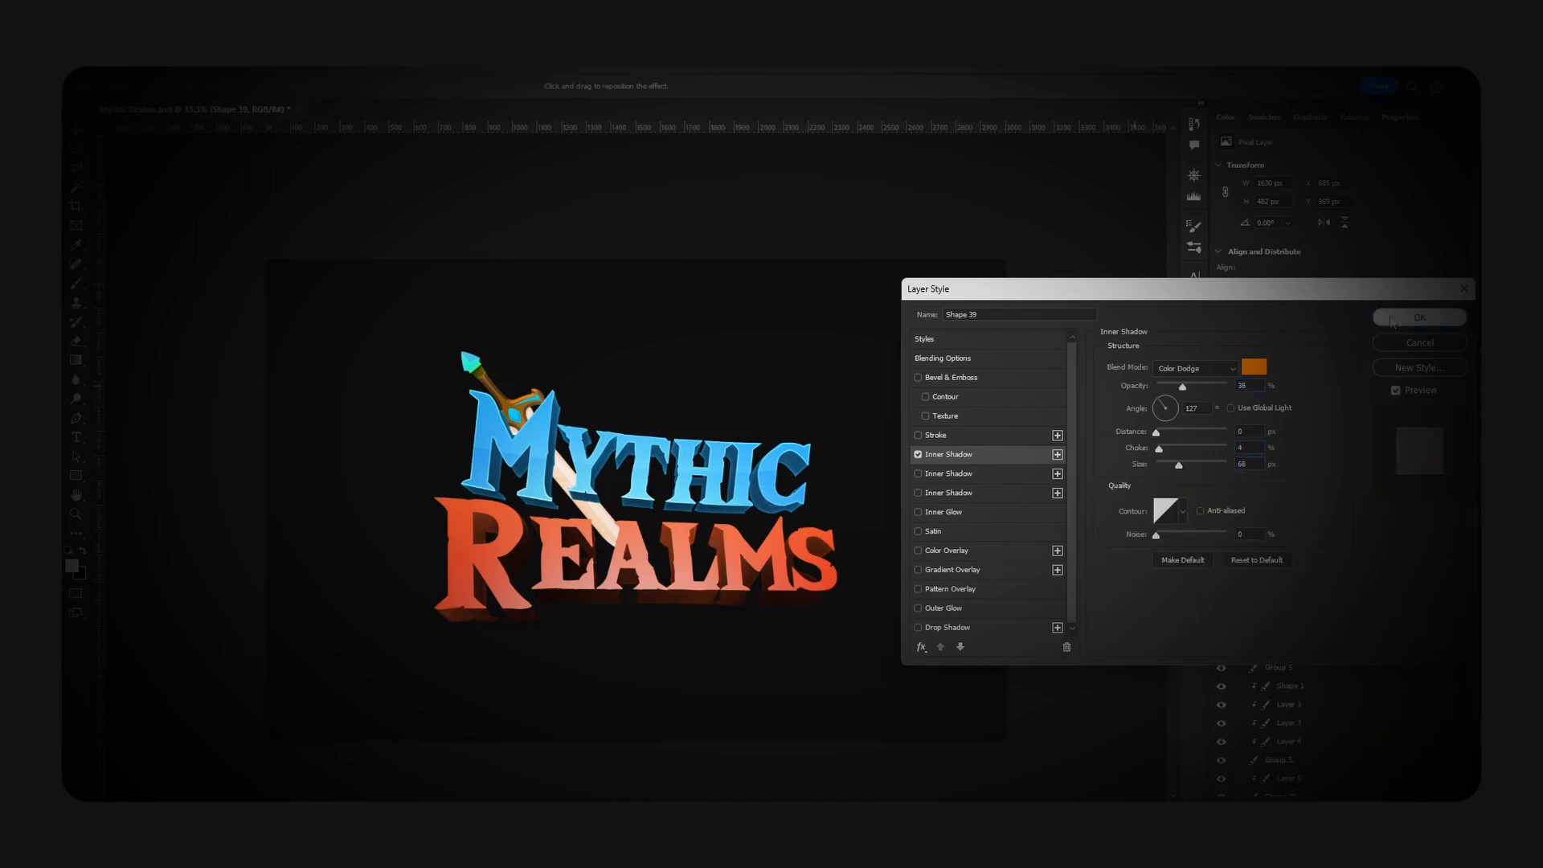
{"action": "left_click", "coordinate": [1419, 318]}
Step: Add an Inner Bevel with Chisel Hard technique and 1000% depth to the MYTHIC letter faces, and adjust its shading angle
{"action": "key", "text": "ctrl+plus"}
{"action": "left_click", "coordinate": [1354, 760]}
{"action": "double_click", "coordinate": [1354, 761]}
{"action": "left_click", "coordinate": [950, 377]}
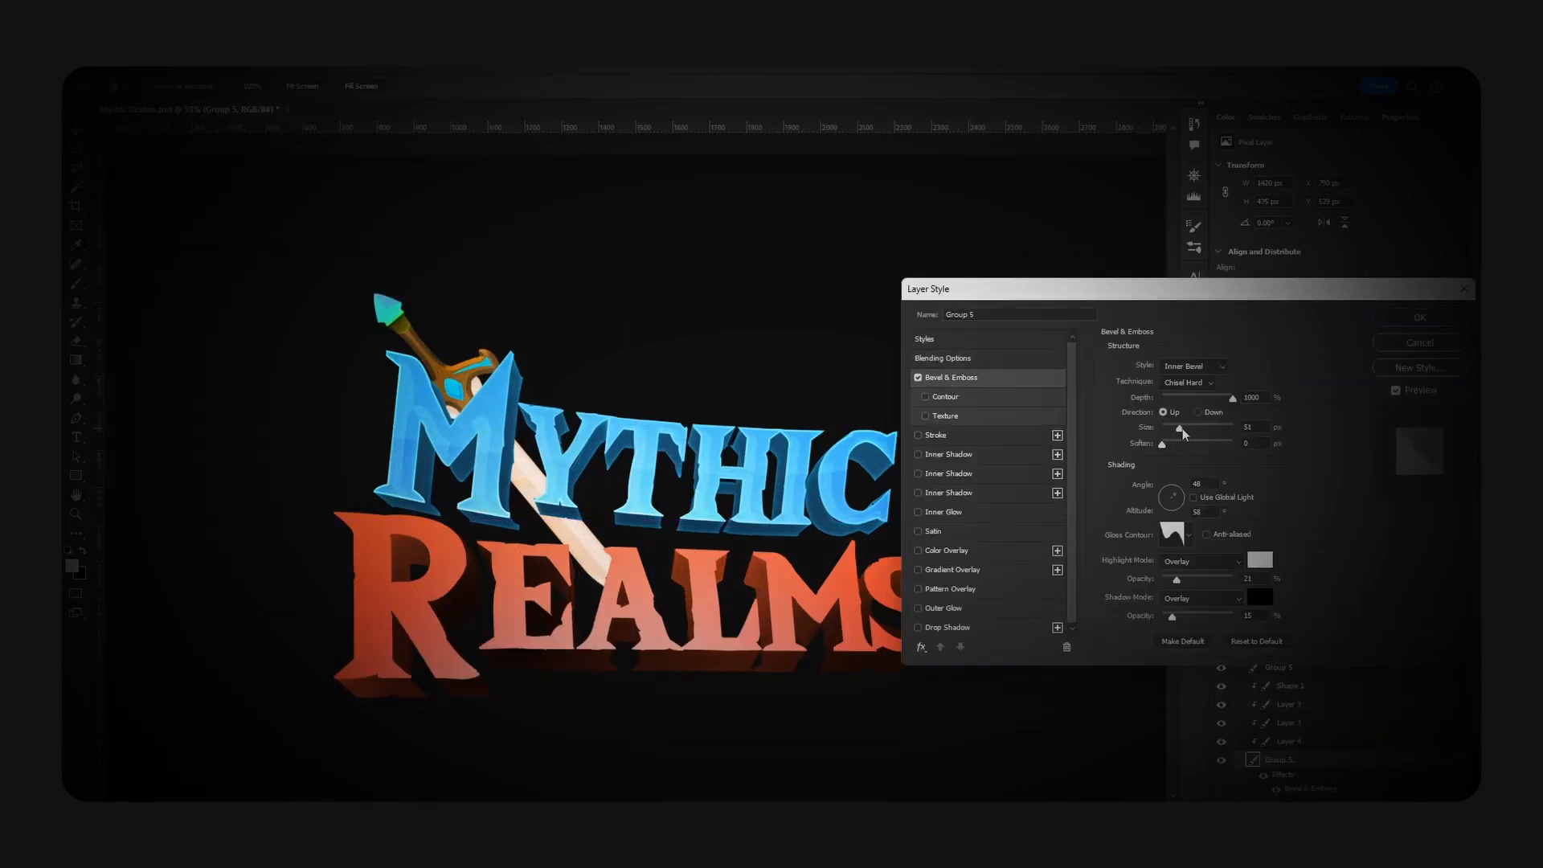
{"action": "left_click_drag", "start_coordinate": [1174, 494], "coordinate": [1168, 493]}
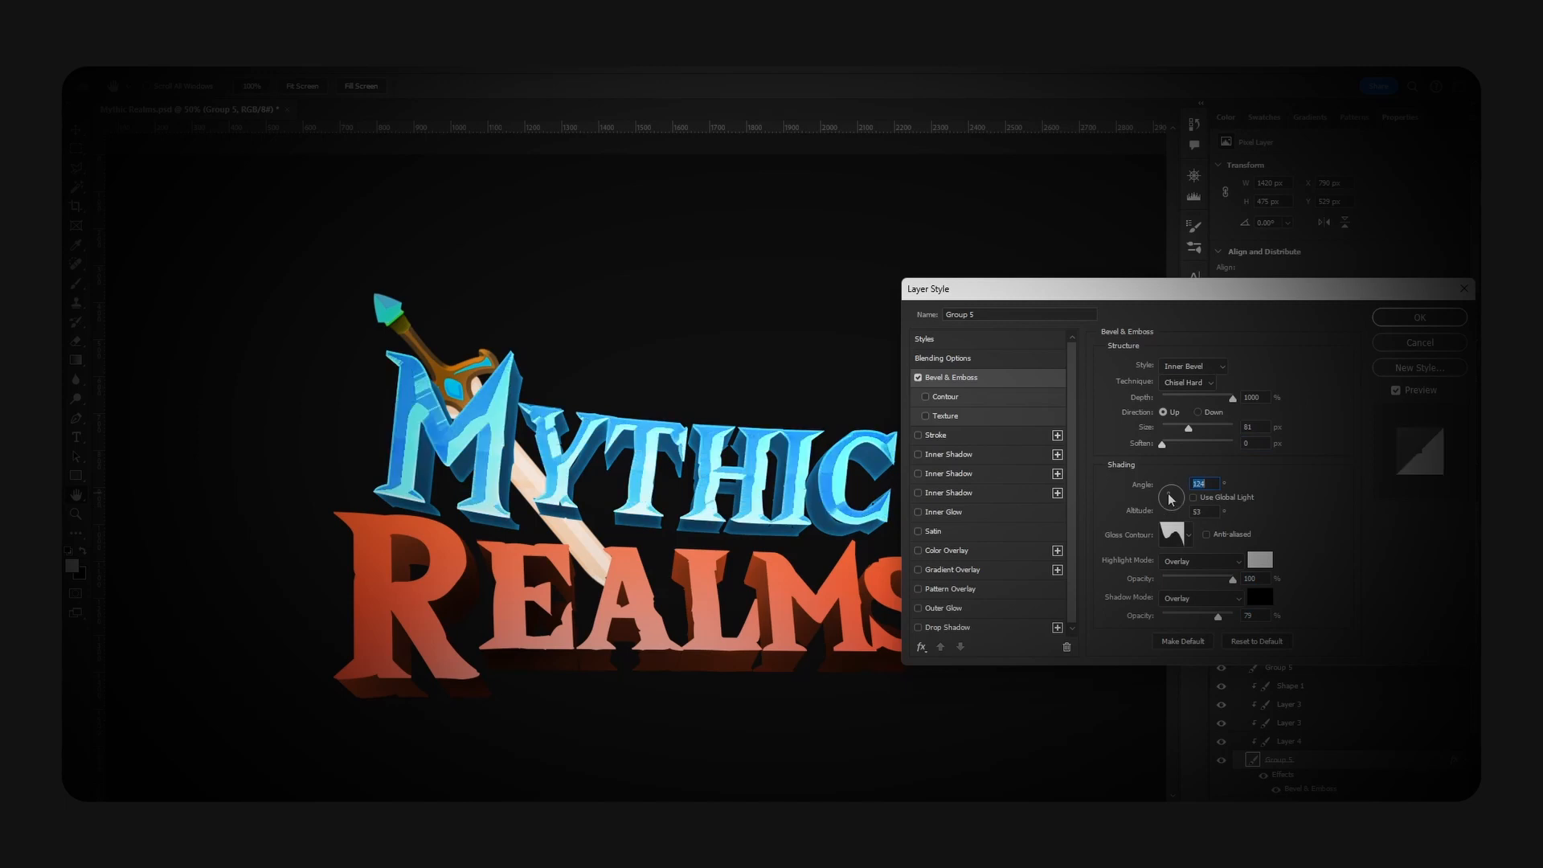
Step: Choose a different gloss contour for the MYTHIC bevel and reduce the bevel's size, keeping Chisel Hard
{"action": "left_click", "coordinate": [1188, 535]}
{"action": "left_click", "coordinate": [1123, 592]}
{"action": "left_click", "coordinate": [1111, 568]}
{"action": "left_click", "coordinate": [1188, 383]}
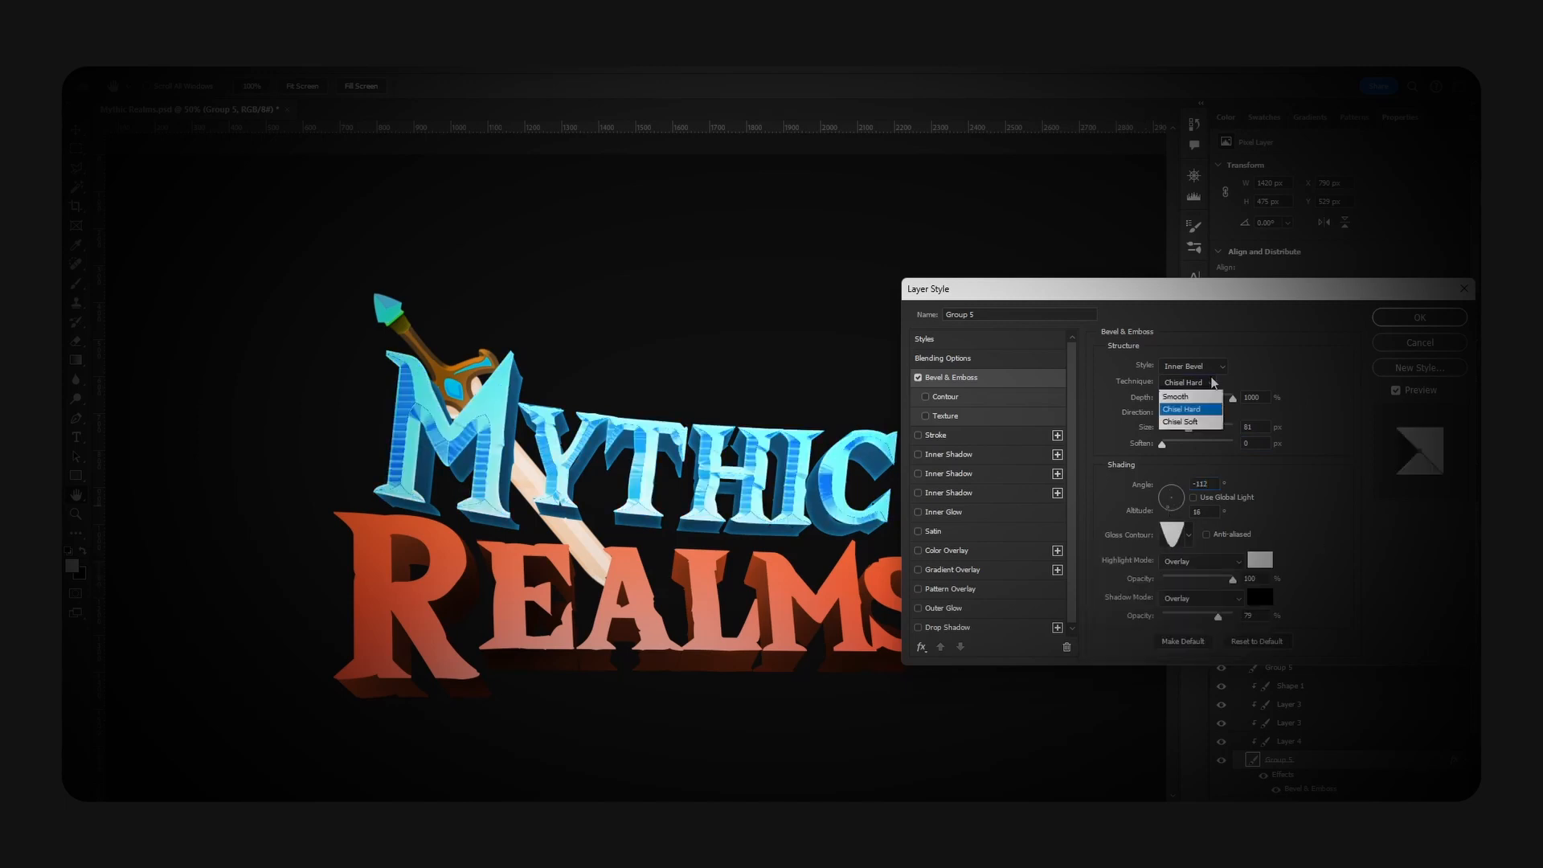
{"action": "left_click", "coordinate": [1177, 384]}
{"action": "left_click_drag", "start_coordinate": [1187, 428], "coordinate": [1165, 433]}
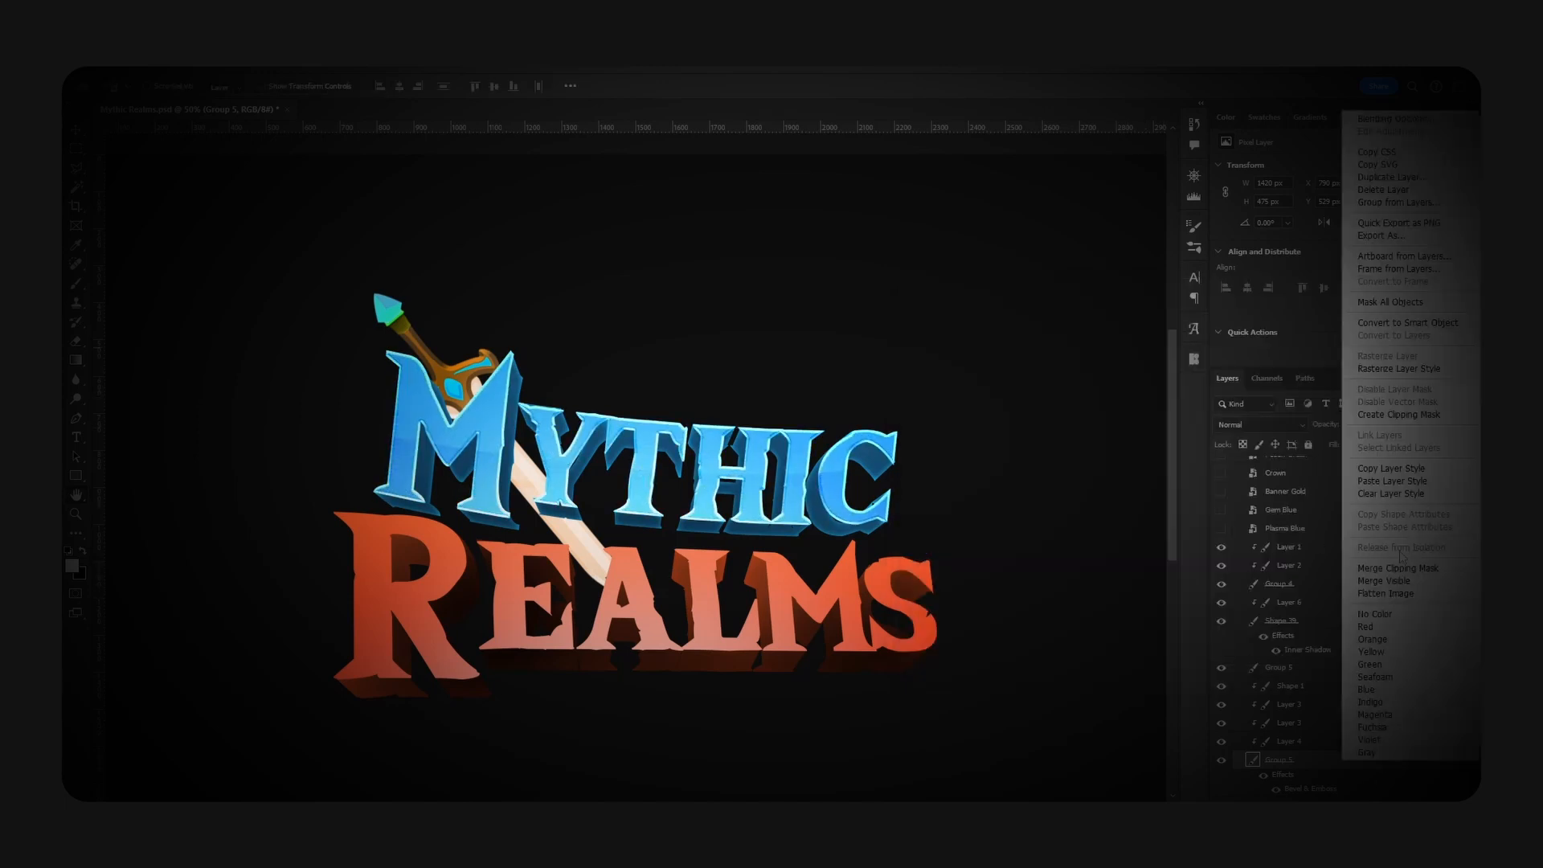
Step: Show the Plasma Blue orb and place a copy behind the lettering at the left edge of the R in REALMS
{"action": "key", "text": "ctrl+minus"}
{"action": "scroll", "coordinate": [1285, 563], "scroll_direction": "up", "scroll_amount": 2}
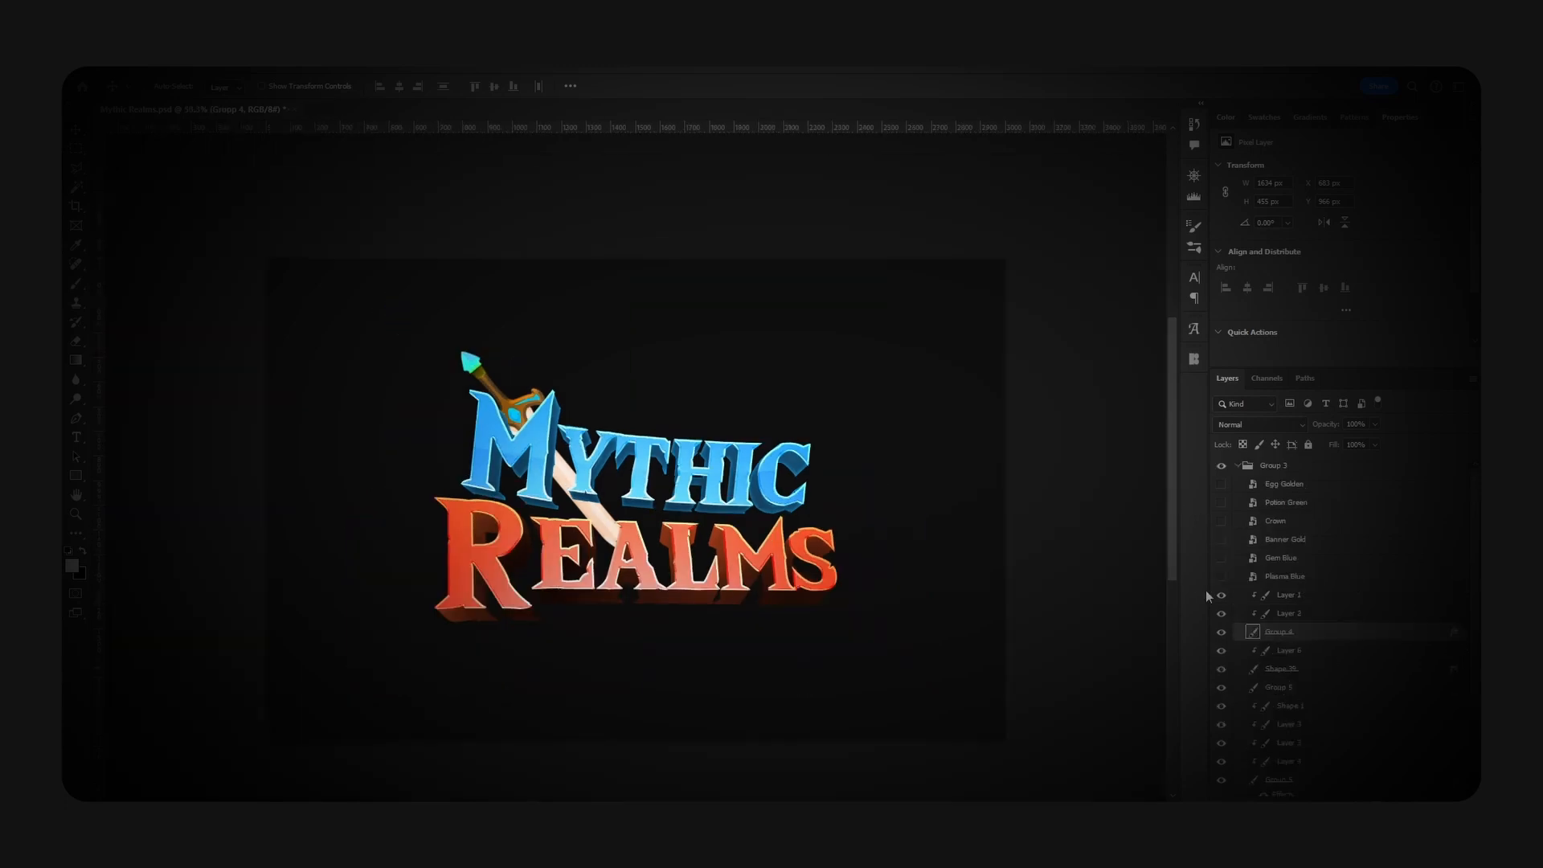
{"action": "left_click", "coordinate": [1221, 576]}
{"action": "left_click", "coordinate": [1284, 576]}
{"action": "left_click_drag", "start_coordinate": [852, 442], "coordinate": [862, 511]}
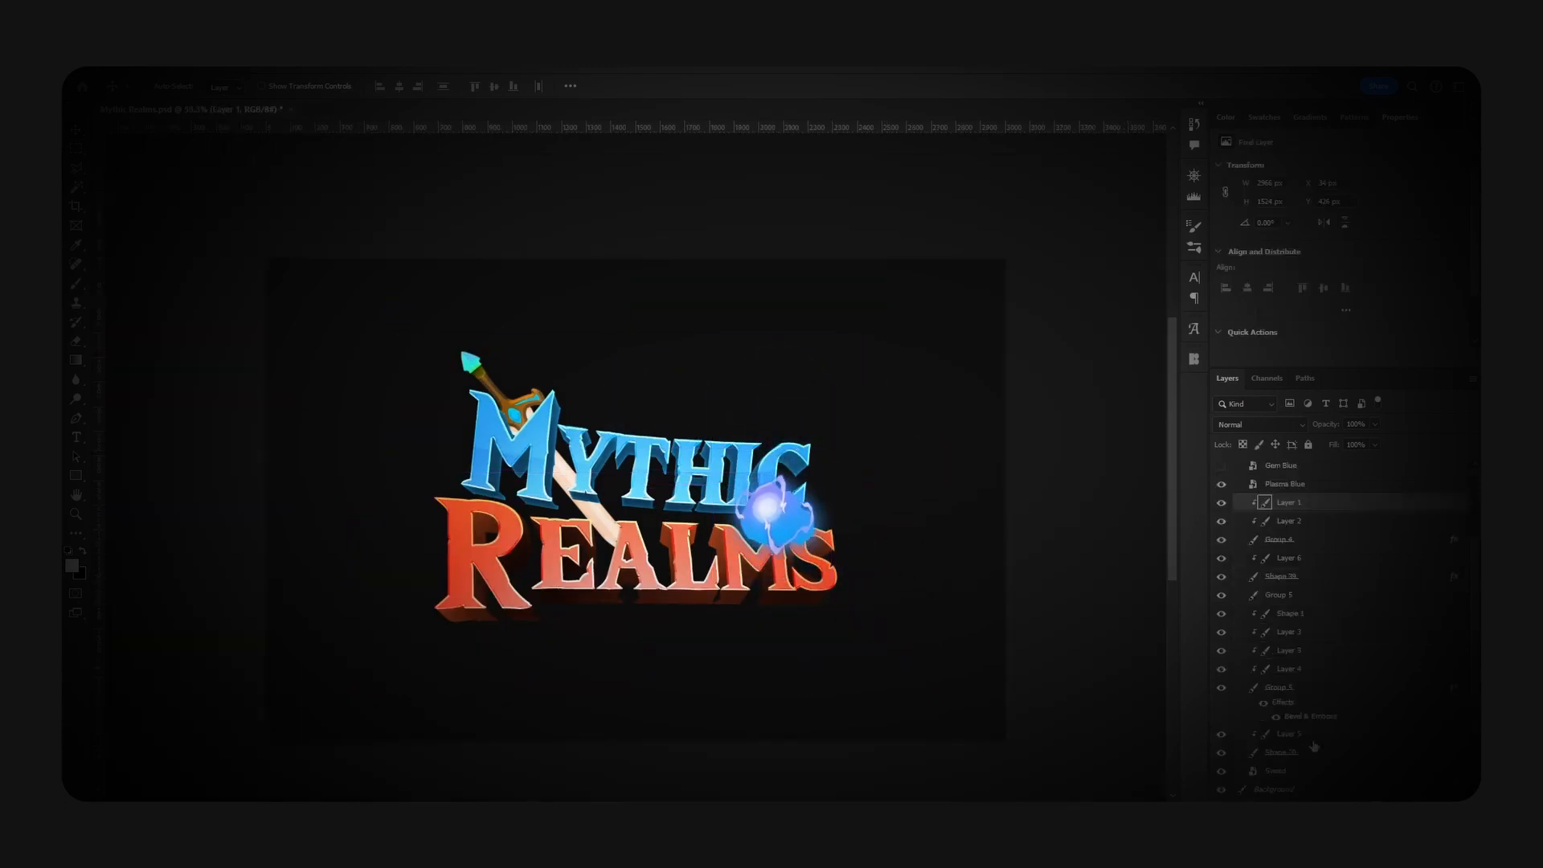
{"action": "left_click_drag", "start_coordinate": [767, 511], "coordinate": [434, 537]}
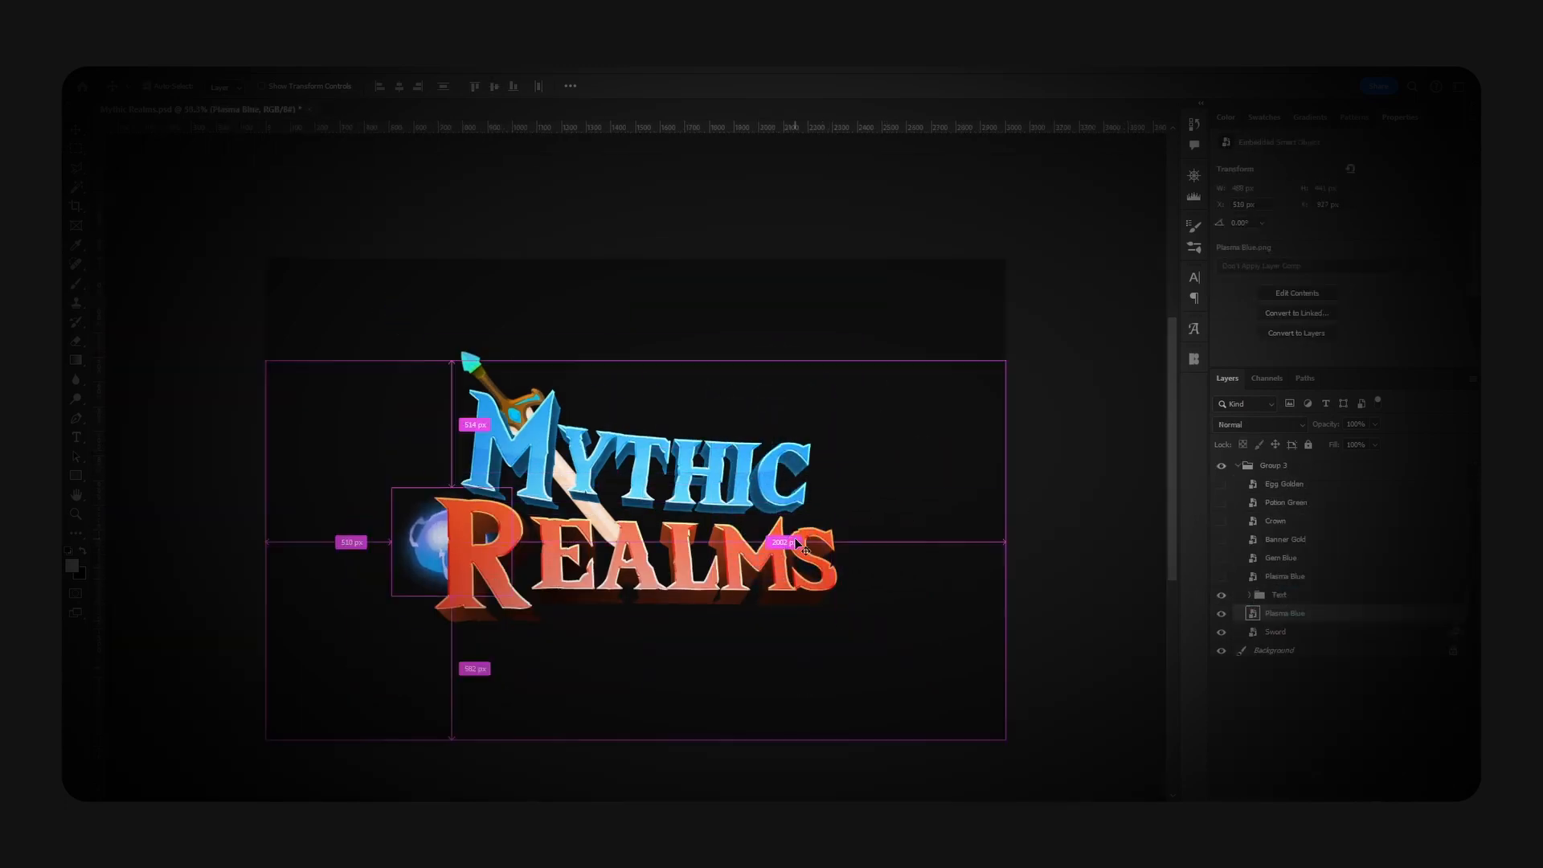
Step: Recolor the plasma orb behind the R to red with Hue/Saturation
{"action": "key", "text": "ctrl+u"}
{"action": "left_click_drag", "start_coordinate": [827, 317], "coordinate": [890, 316]}
{"action": "key", "text": "Return"}
Step: Copy the plasma orb to behind the end of MYTHIC and shift its hue back to blue
{"action": "left_click_drag", "start_coordinate": [631, 553], "coordinate": [775, 470]}
{"action": "key", "text": "ctrl+u"}
{"action": "left_click_drag", "start_coordinate": [998, 341], "coordinate": [1057, 343]}
{"action": "key", "text": "Return"}
Step: Transform a small plasma orb copy above MYTHIC and adjust its hue with Hue/Saturation
{"action": "key", "text": "ctrl+t"}
{"action": "left_click_drag", "start_coordinate": [794, 474], "coordinate": [800, 408]}
{"action": "key", "text": "Return"}
{"action": "key", "text": "ctrl+u"}
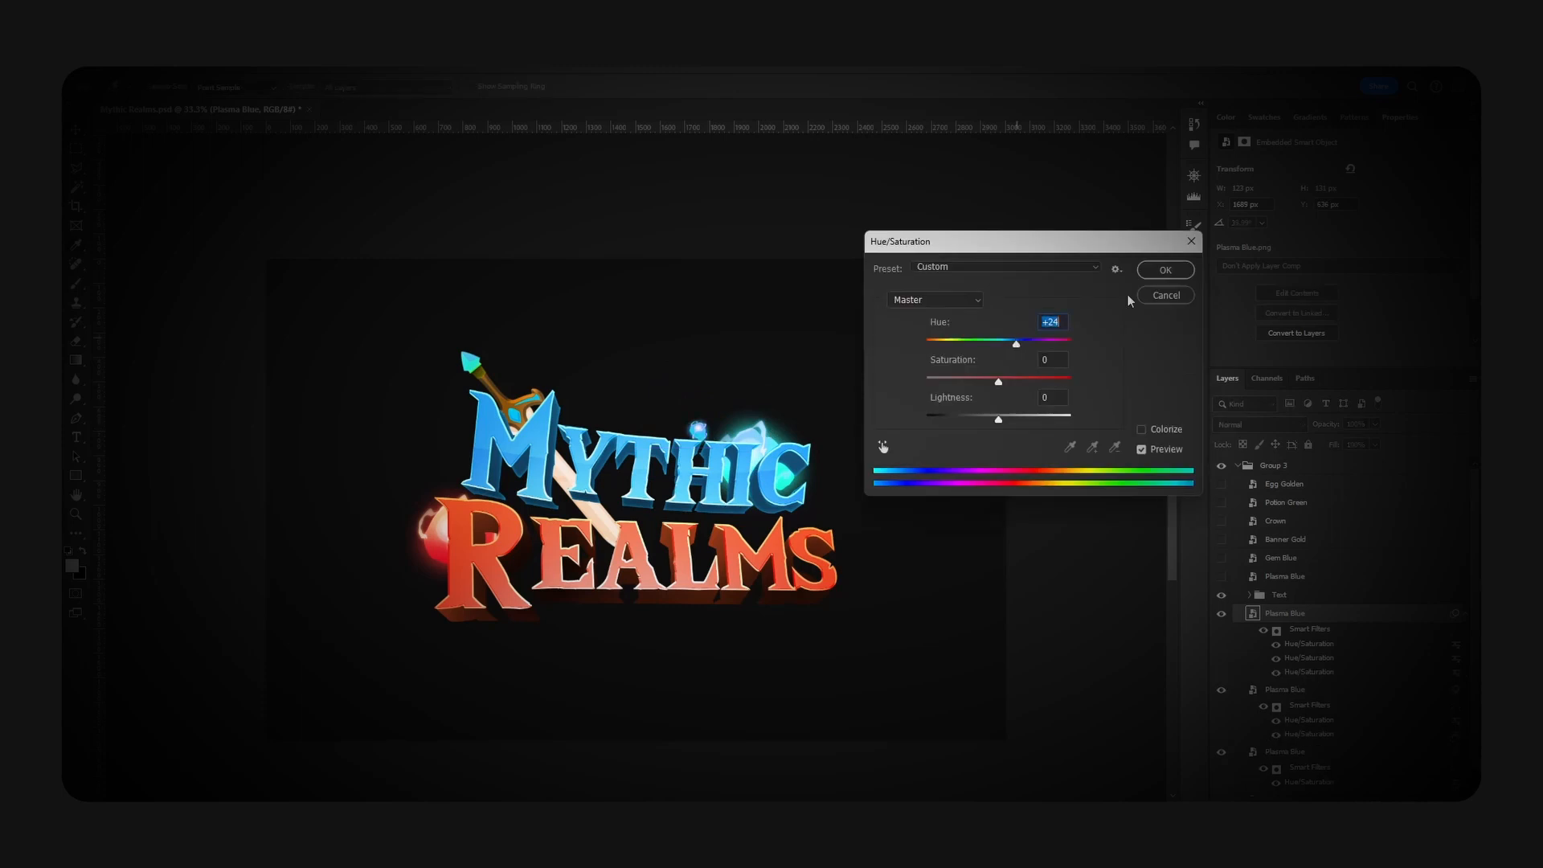
{"action": "left_click_drag", "start_coordinate": [1043, 341], "coordinate": [999, 341]}
{"action": "key", "text": "Return"}
Step: Scale and rotate another small plasma orb and position it just above the C of MYTHIC
{"action": "key", "text": "ctrl+t"}
{"action": "left_click_drag", "start_coordinate": [865, 365], "coordinate": [818, 482]}
{"action": "left_click_drag", "start_coordinate": [800, 422], "coordinate": [847, 427]}
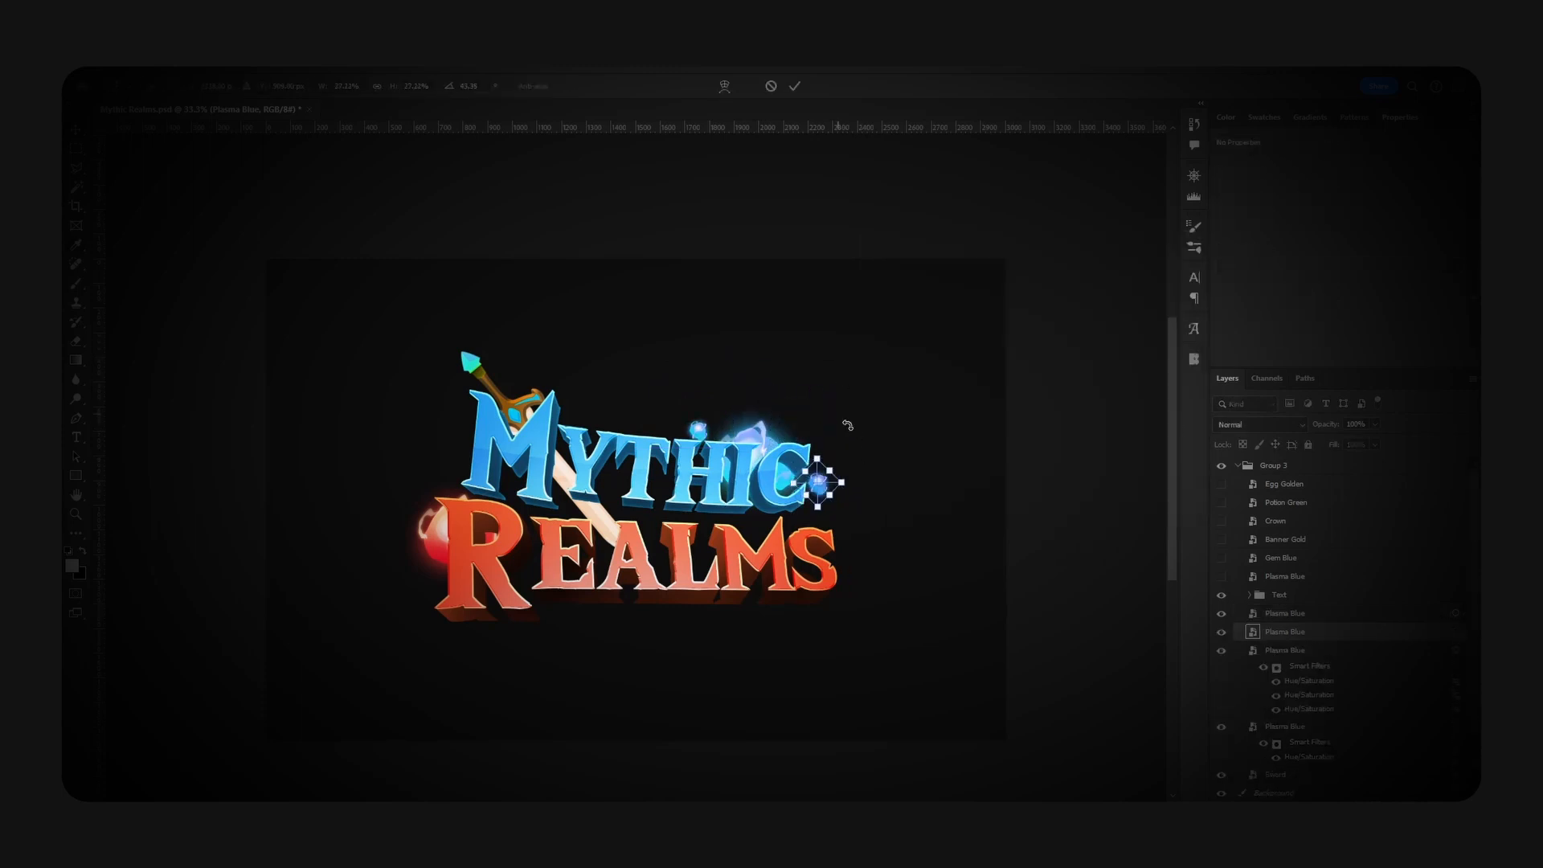
{"action": "left_click_drag", "start_coordinate": [818, 482], "coordinate": [794, 423]}
{"action": "key", "text": "Return"}
{"action": "left_click", "coordinate": [1468, 632]}
{"action": "left_click", "coordinate": [1467, 651]}
Step: Duplicate the Gem Blue layer, place the copy above the Text group and move the gem onto the sword's hilt
{"action": "left_click", "coordinate": [1221, 558]}
{"action": "key", "text": "ctrl+j"}
{"action": "left_click_drag", "start_coordinate": [1286, 558], "coordinate": [1309, 591]}
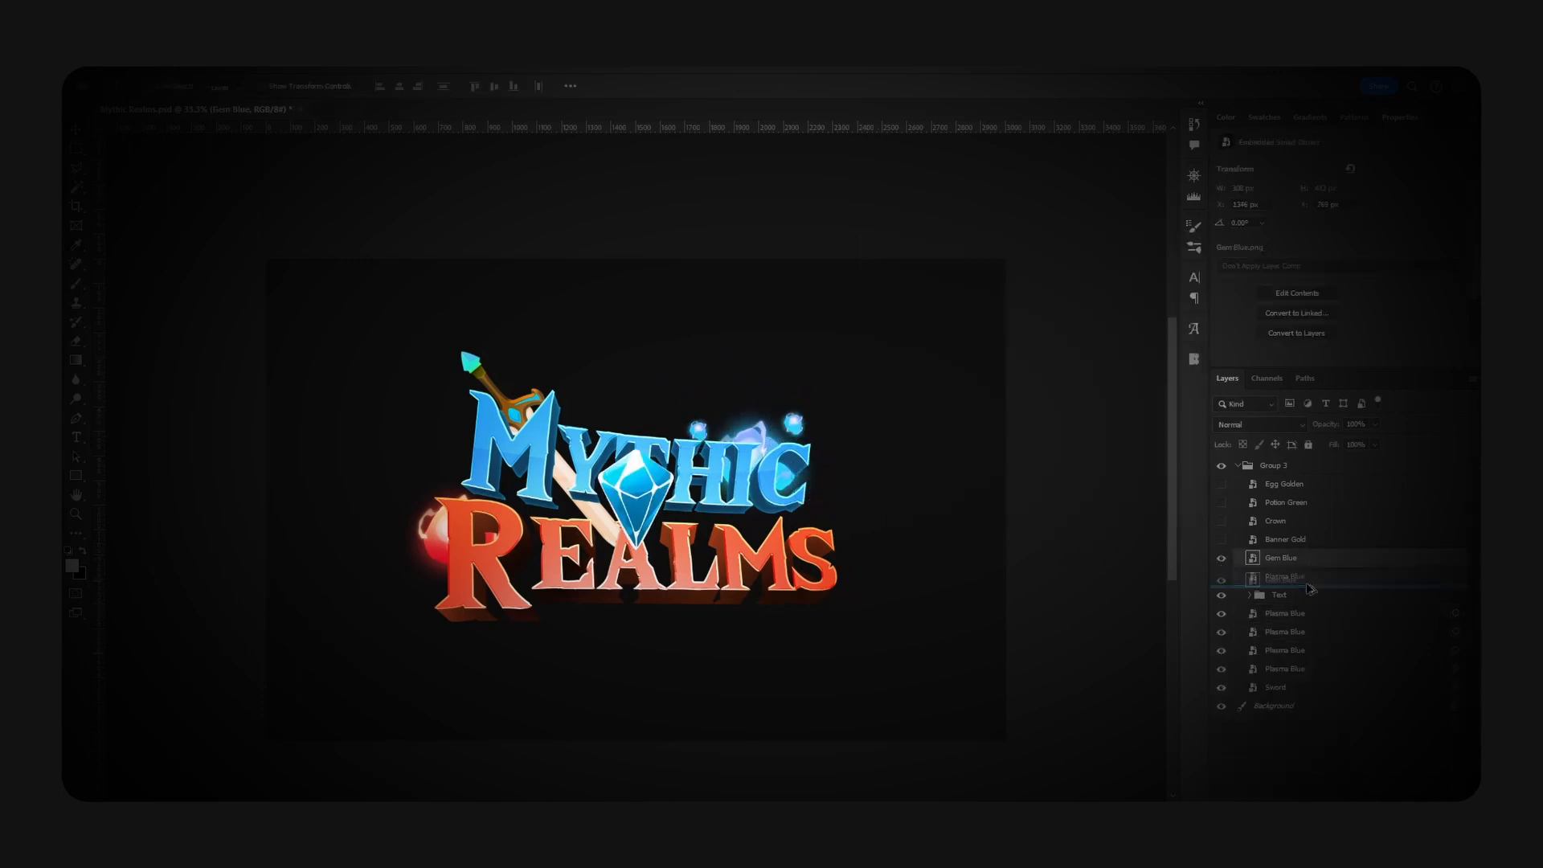
{"action": "left_click_drag", "start_coordinate": [635, 499], "coordinate": [508, 405]}
Step: Scale the gem down and rotate it to fit the centre of the sword's guard
{"action": "key", "text": "ctrl+t"}
{"action": "left_click_drag", "start_coordinate": [564, 348], "coordinate": [519, 394]}
{"action": "key", "text": "Return"}
{"action": "left_click_drag", "start_coordinate": [538, 389], "coordinate": [599, 392]}
{"action": "key", "text": "ctrl+t"}
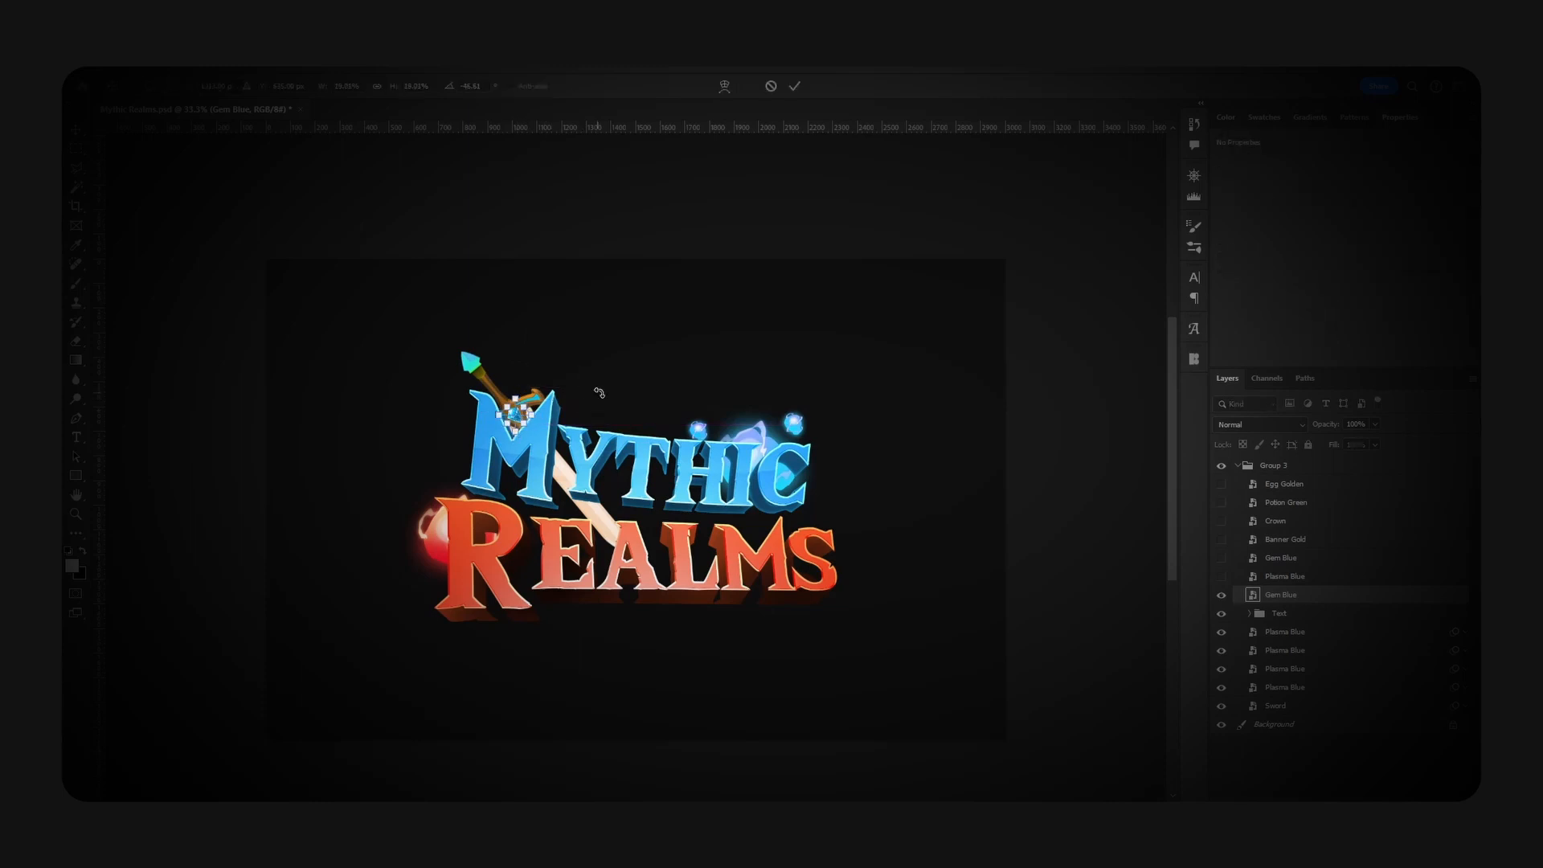
{"action": "key", "text": "Return"}
Step: Try the crown behind the lettering, undo its placement and hide it, and preview the Potion Green layer
{"action": "left_click", "coordinate": [1222, 521]}
{"action": "left_click", "coordinate": [1276, 521]}
{"action": "left_click_drag", "start_coordinate": [740, 559], "coordinate": [579, 544]}
{"action": "left_click_drag", "start_coordinate": [1276, 521], "coordinate": [1276, 621]}
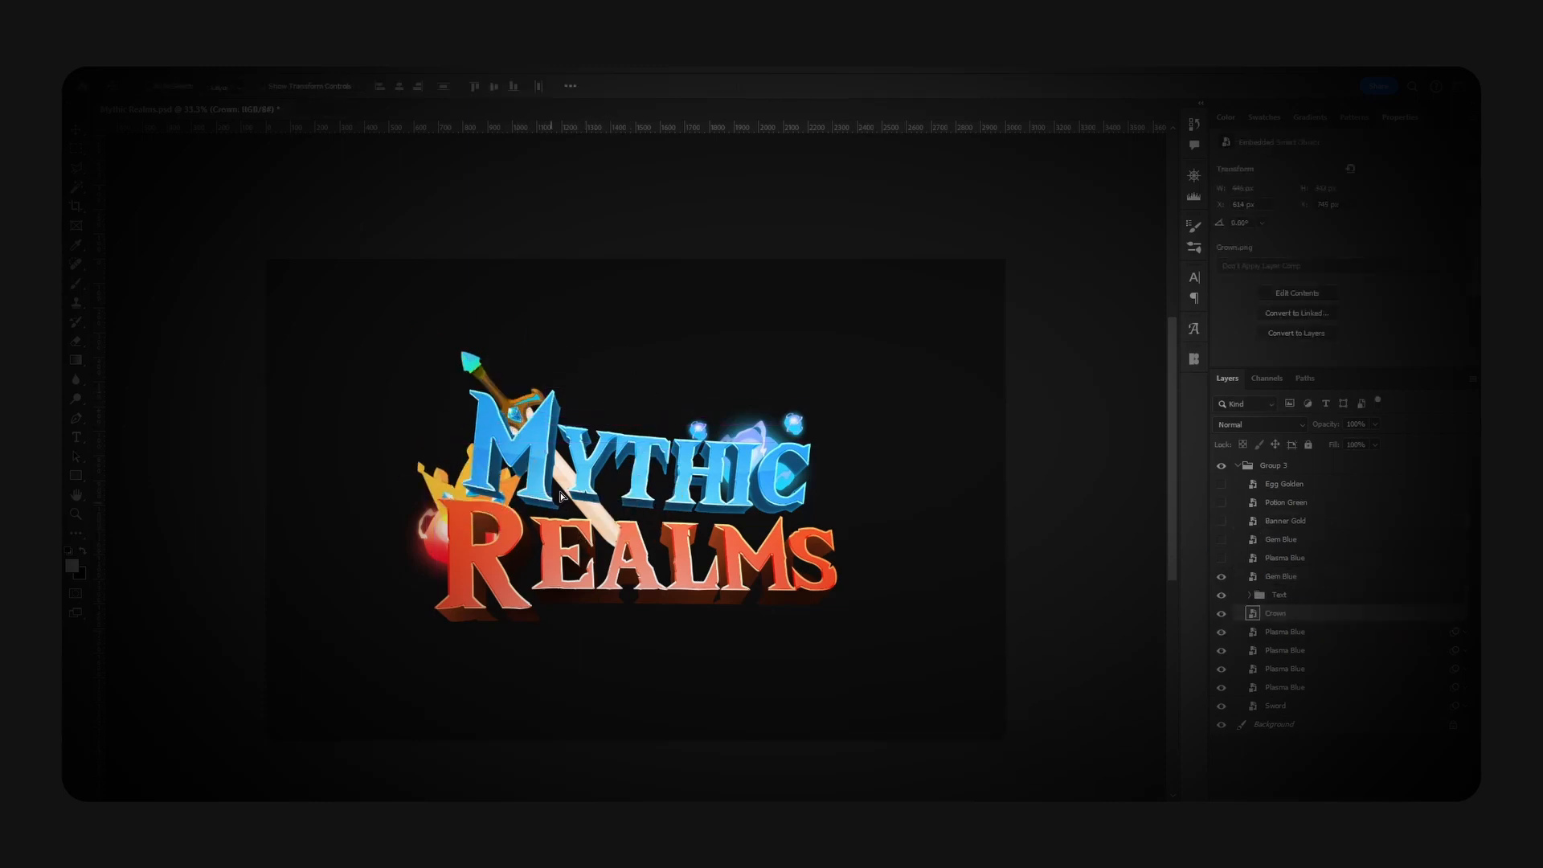
{"action": "left_click_drag", "start_coordinate": [474, 483], "coordinate": [770, 423]}
{"action": "key", "text": "ctrl+z"}
{"action": "key", "text": "ctrl+z"}
{"action": "left_click", "coordinate": [1221, 520]}
{"action": "left_click", "coordinate": [1221, 503]}
{"action": "left_click", "coordinate": [1221, 503]}
Step: Place a copy of the golden egg behind the S of REALMS, hide the original egg and resize the copy
{"action": "left_click", "coordinate": [1221, 485]}
{"action": "left_click_drag", "start_coordinate": [1285, 484], "coordinate": [1284, 623]}
{"action": "left_click_drag", "start_coordinate": [1017, 556], "coordinate": [1202, 624]}
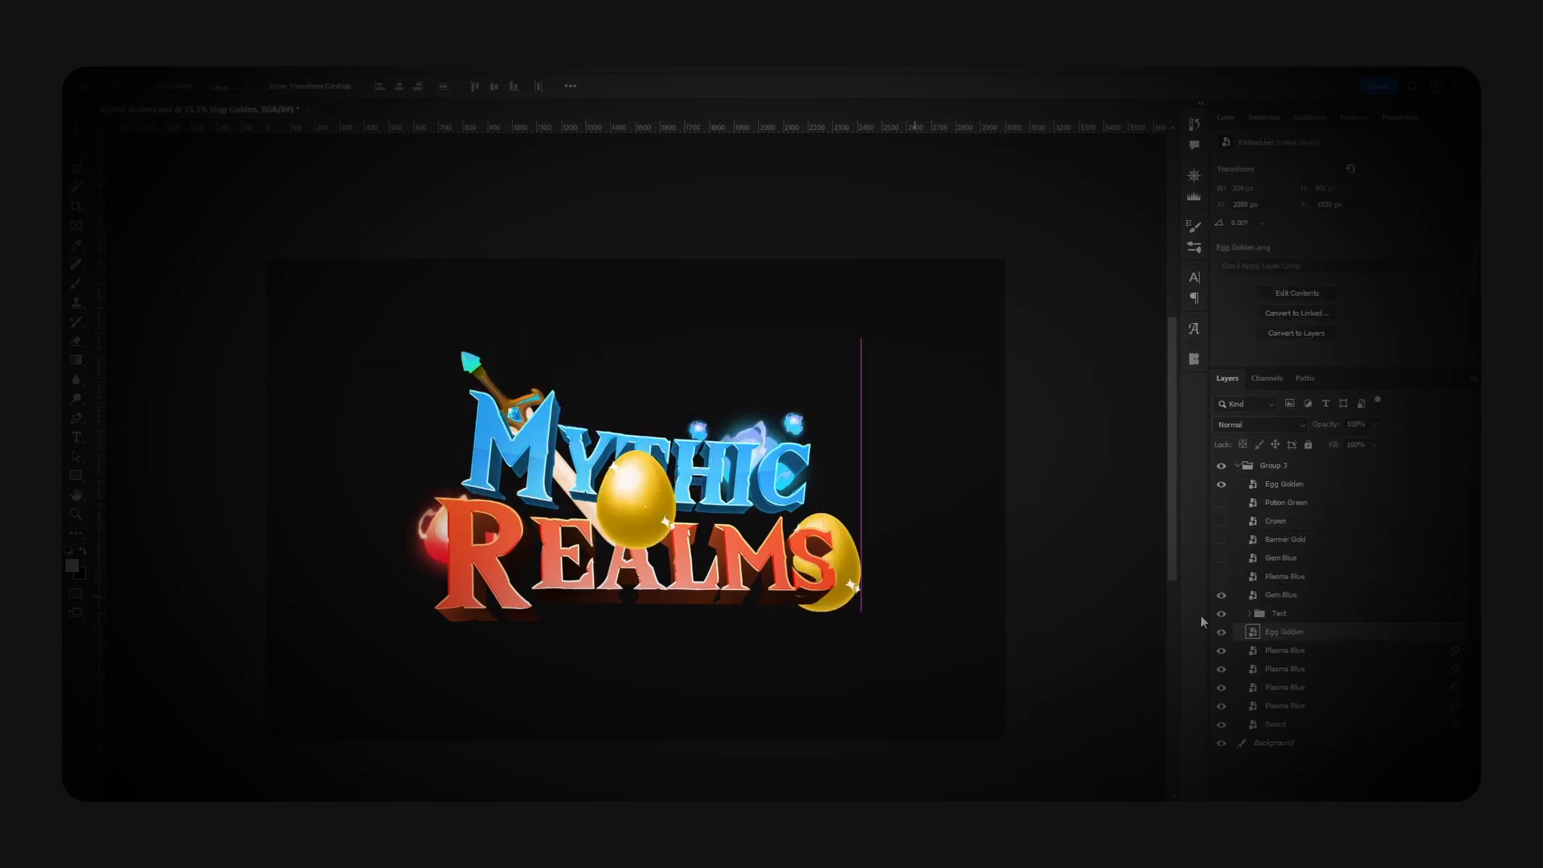
{"action": "left_click", "coordinate": [1222, 485]}
{"action": "key", "text": "ctrl+t"}
{"action": "key", "text": "Return"}
Step: Copy the golden egg to behind the lower part of the R in REALMS and transform it to fit
{"action": "left_click_drag", "start_coordinate": [882, 562], "coordinate": [519, 526]}
{"action": "key", "text": "ctrl+t"}
{"action": "key", "text": "Return"}
{"action": "left_click_drag", "start_coordinate": [558, 611], "coordinate": [718, 595]}
{"action": "key", "text": "ctrl+z"}
Step: Duplicate the whole logo group Group 3 and hide the original as a backup
{"action": "left_click", "coordinate": [1237, 465]}
{"action": "left_click", "coordinate": [1275, 466]}
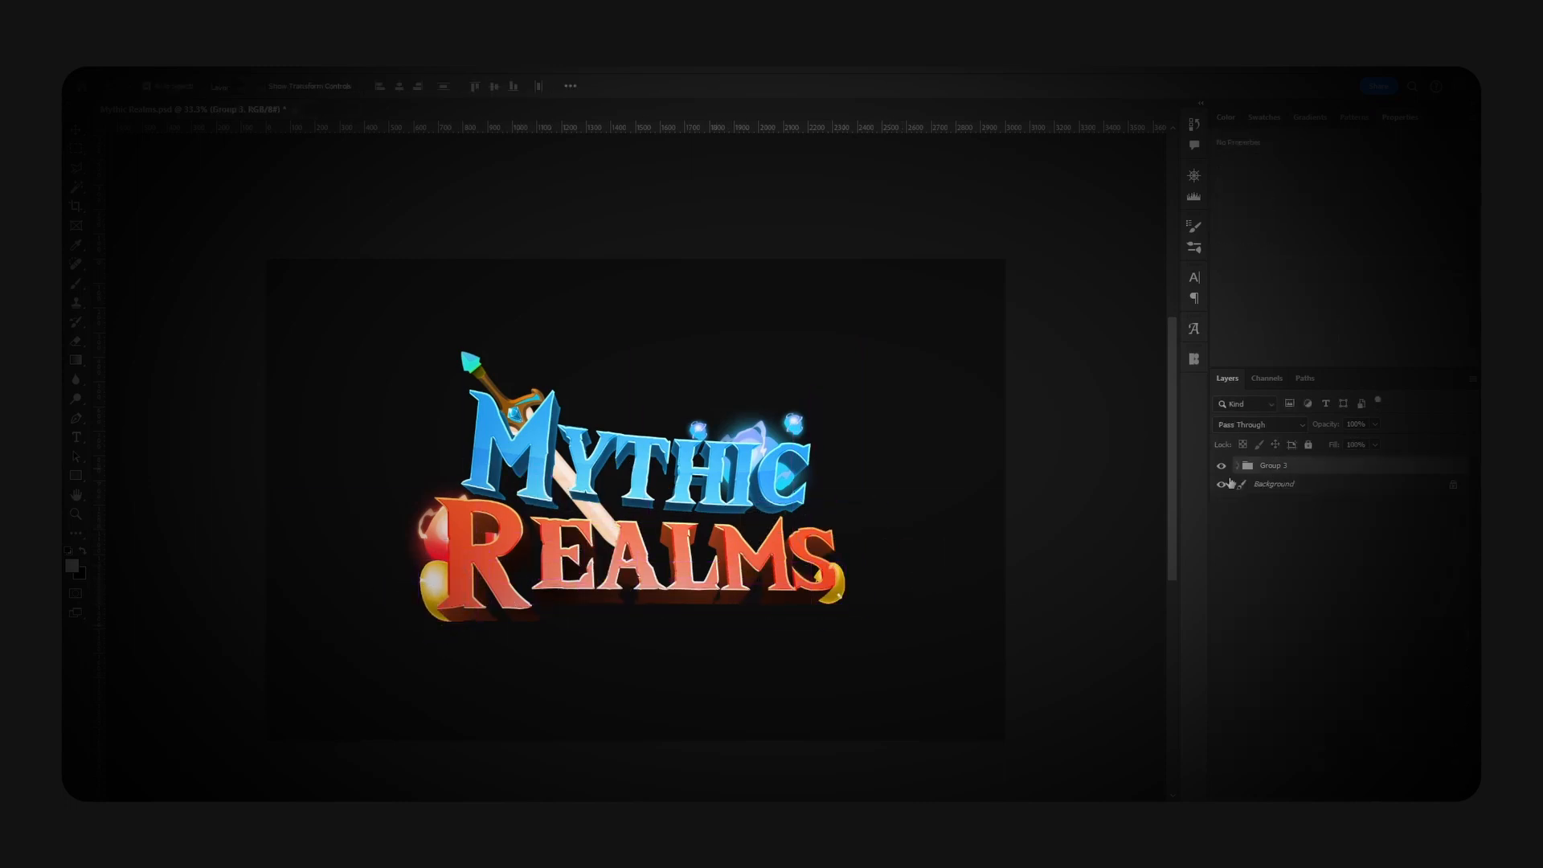
{"action": "key", "text": "ctrl+j"}
{"action": "left_click", "coordinate": [1221, 484]}
Step: Merge a duplicate of the Text group into a single layer and hide the Background layer
{"action": "left_click", "coordinate": [1238, 465]}
{"action": "left_click", "coordinate": [1301, 614]}
{"action": "key", "text": "ctrl+j"}
{"action": "key", "text": "ctrl+e"}
{"action": "scroll", "coordinate": [1321, 617], "scroll_direction": "down", "scroll_amount": 1}
{"action": "left_click", "coordinate": [1221, 787]}
{"action": "left_click", "coordinate": [1286, 620]}
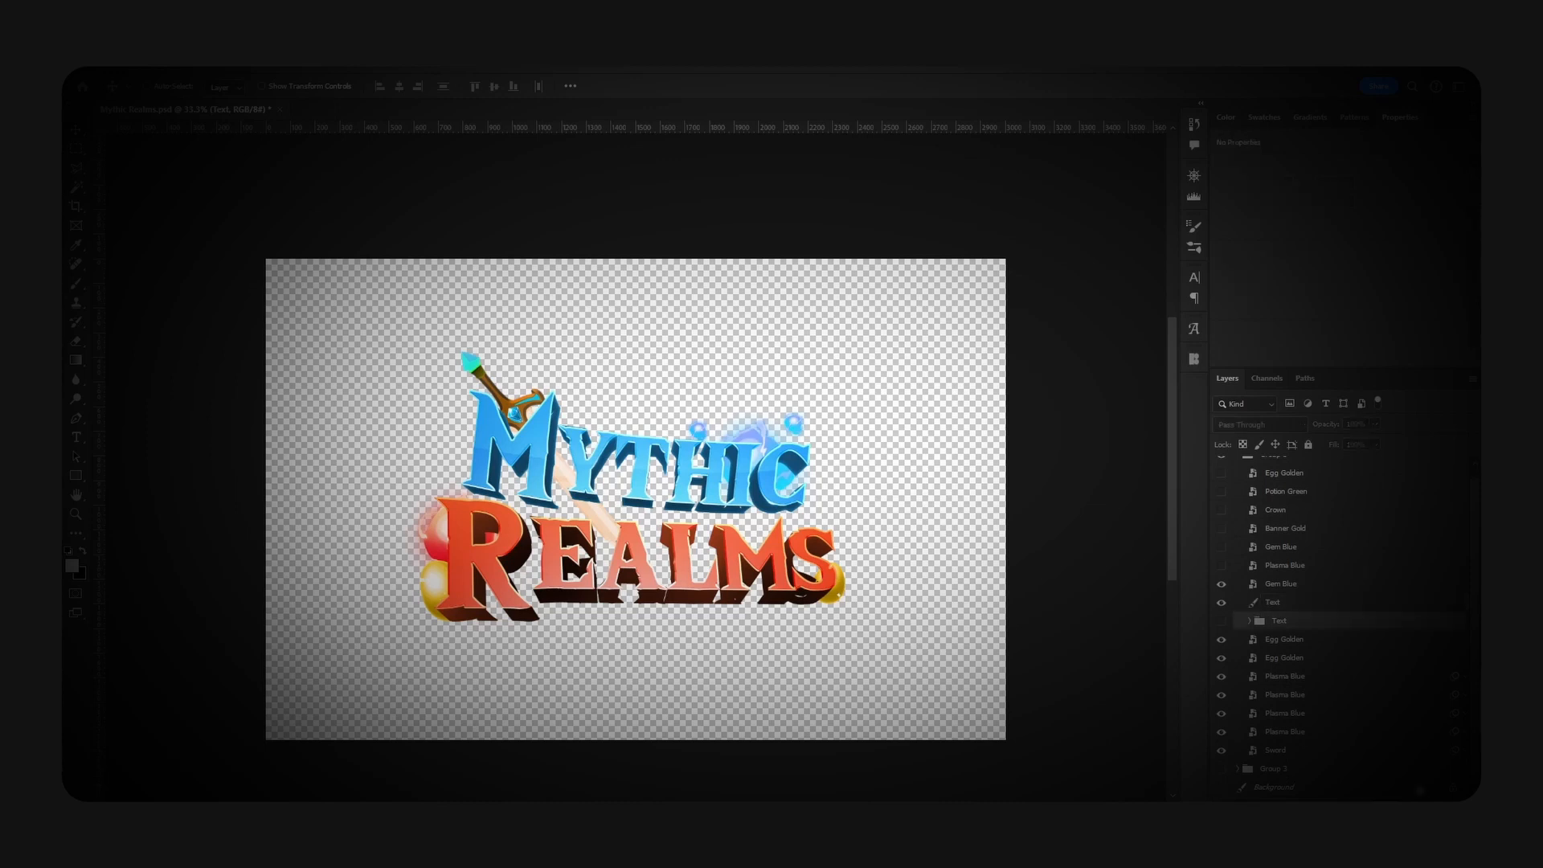
Step: Add a new layer beneath the merged Text layer and load the lettering's outline as a selection
{"action": "key", "text": "ctrl+shift+alt+n"}
{"action": "left_click", "coordinate": [1253, 602], "text": "ctrl"}
Step: Try expanding the lettering selection by 30 pixels and filling it with black, and undo it
{"action": "left_click", "coordinate": [231, 68]}
{"action": "left_click", "coordinate": [394, 339]}
{"action": "type", "text": "30"}
{"action": "key", "text": "Return"}
{"action": "key", "text": "x"}
{"action": "key", "text": "alt+BackSpace"}
{"action": "key", "text": "ctrl+d"}
{"action": "key", "text": "ctrl+z"}
{"action": "key", "text": "ctrl+z"}
{"action": "key", "text": "ctrl+z"}
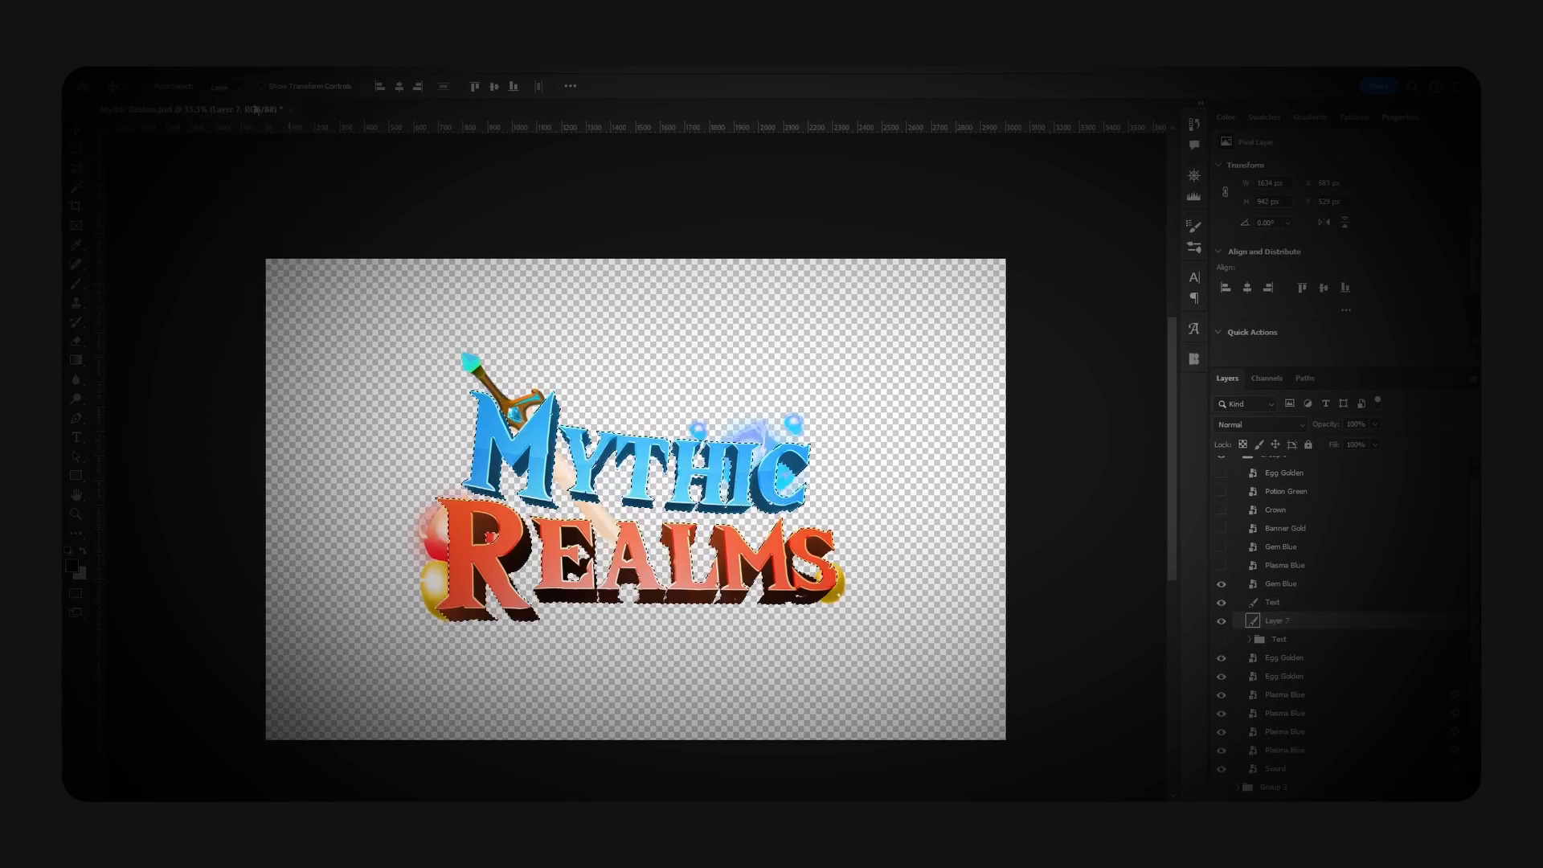
Step: Expand the lettering selection by 25 pixels, fill it with black as an outline, and deselect
{"action": "left_click", "coordinate": [231, 68]}
{"action": "left_click", "coordinate": [422, 323]}
{"action": "type", "text": "25"}
{"action": "key", "text": "Return"}
{"action": "key", "text": "alt+BackSpace"}
{"action": "key", "text": "ctrl+d"}
Step: Fill the gaps in the black outline behind the Mythic Realms lettering with black shapes drawn using the Pen tool
{"action": "key", "text": "p"}
{"action": "left_click", "coordinate": [550, 435]}
{"action": "left_click", "coordinate": [505, 442]}
{"action": "left_click", "coordinate": [486, 491]}
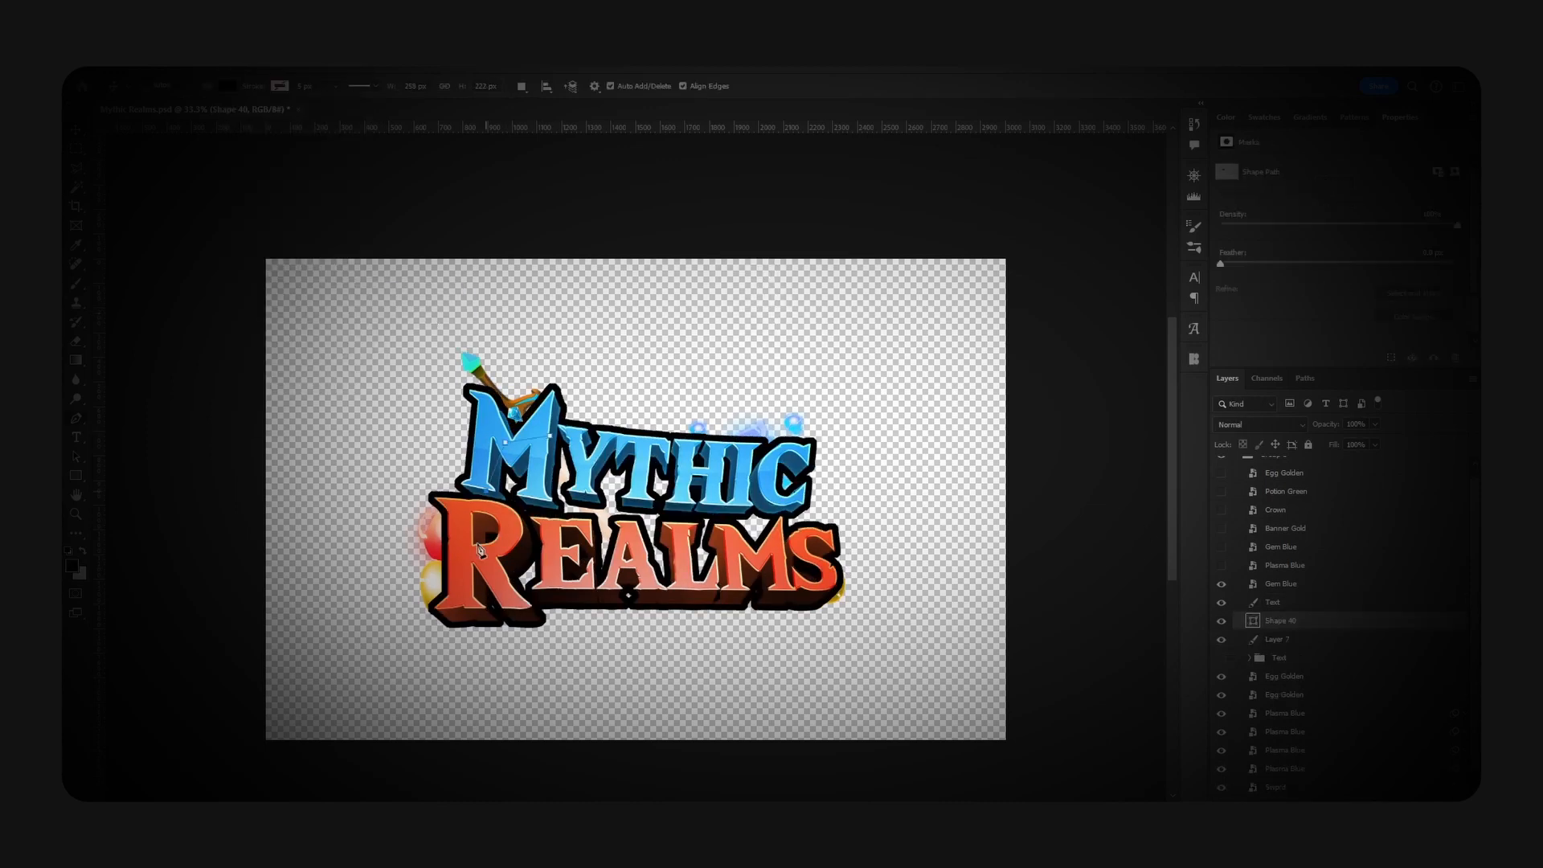
{"action": "left_click", "coordinate": [636, 604]}
{"action": "left_click", "coordinate": [716, 601]}
{"action": "left_click", "coordinate": [744, 598]}
{"action": "left_click", "coordinate": [783, 577]}
{"action": "left_click", "coordinate": [802, 539]}
{"action": "left_click", "coordinate": [804, 518]}
{"action": "left_click", "coordinate": [549, 436]}
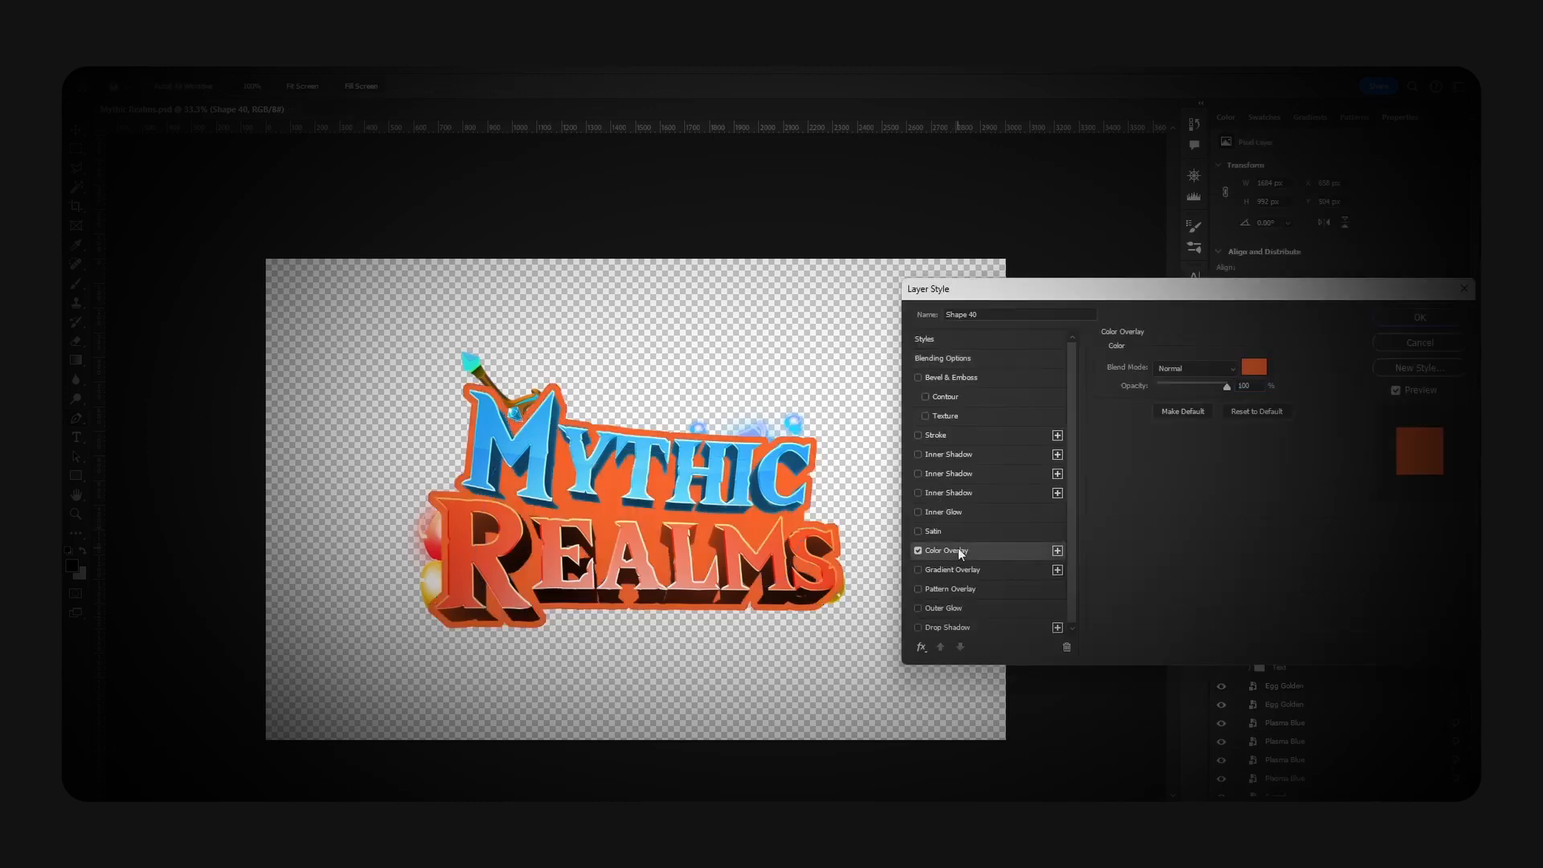
Step: Give the merged outline shape a black color overlay and a 7 px outside stroke using colors sampled from the lettering
{"action": "left_click", "coordinate": [1244, 497]}
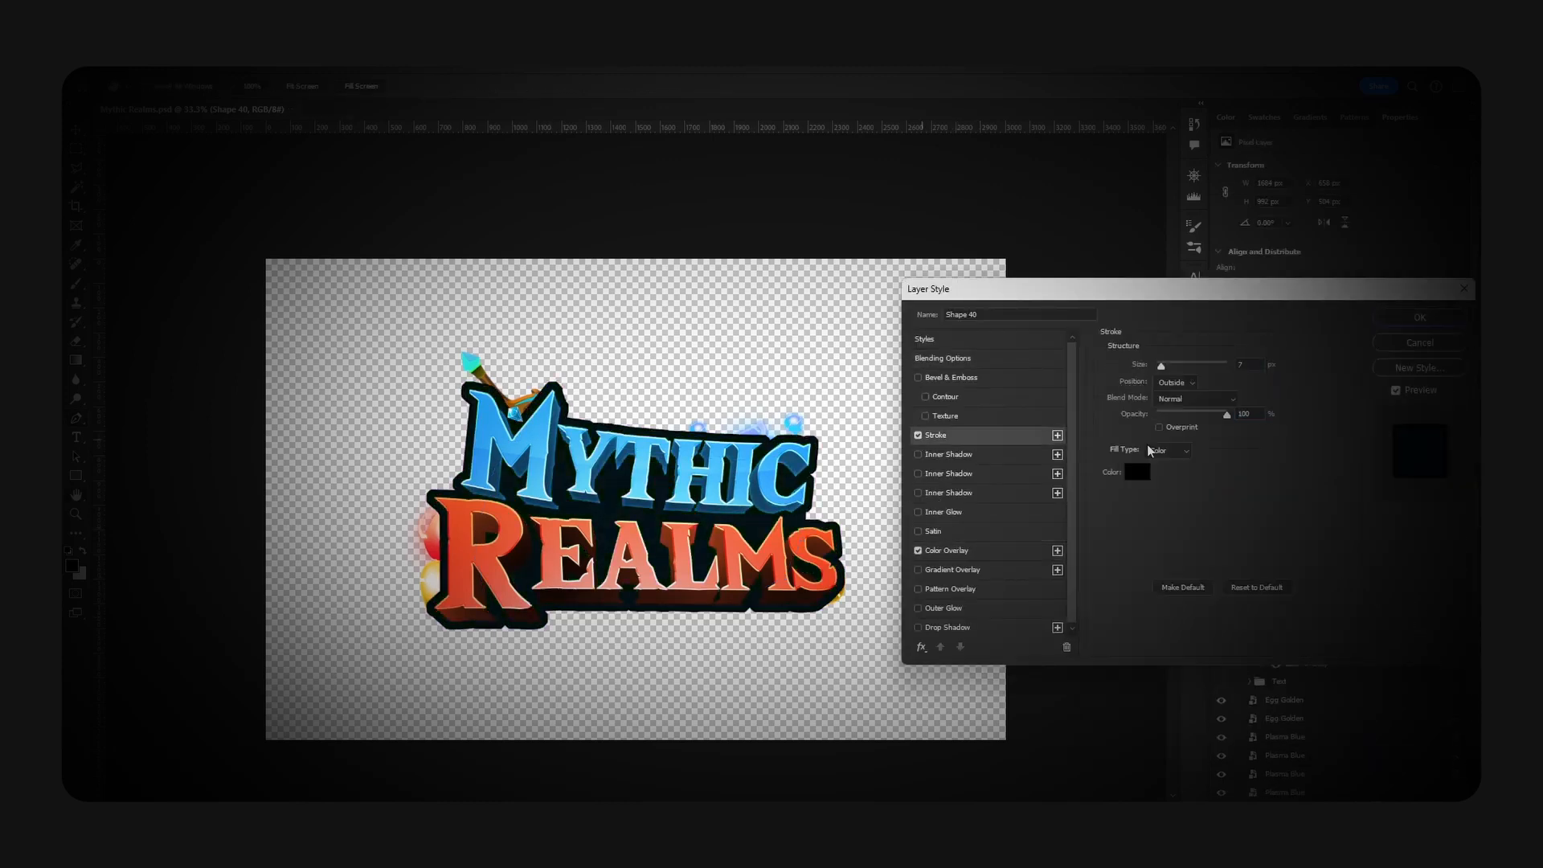
{"action": "left_click", "coordinate": [1133, 460]}
{"action": "double_click", "coordinate": [992, 570]}
{"action": "left_click", "coordinate": [776, 464]}
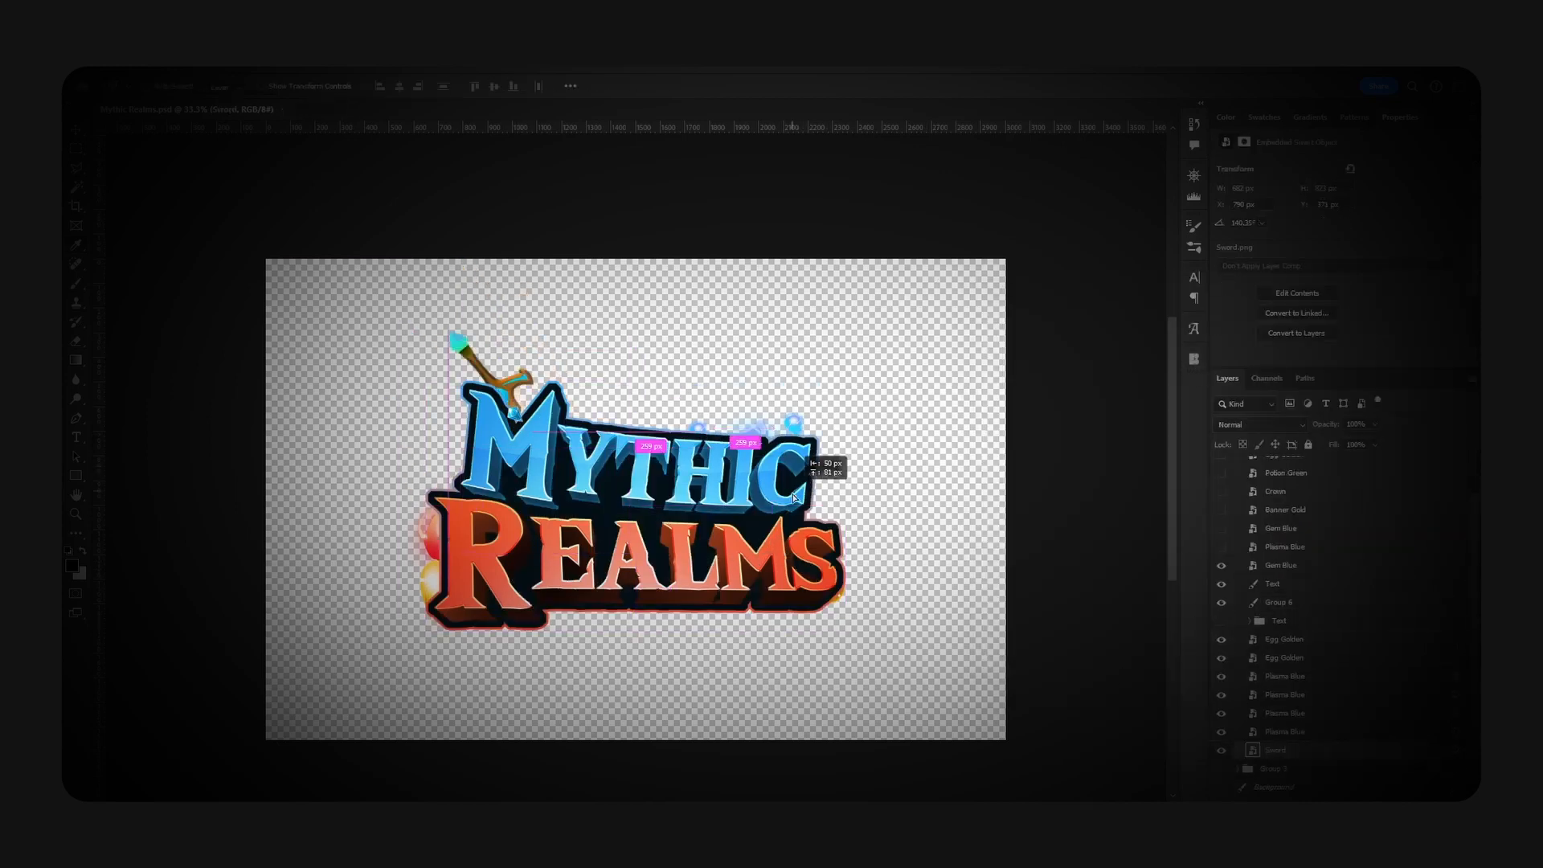
Step: Move the sword to the upper-left corner of the M and place the blue plasma orbs around its hilt
{"action": "left_click_drag", "start_coordinate": [759, 527], "coordinate": [743, 539]}
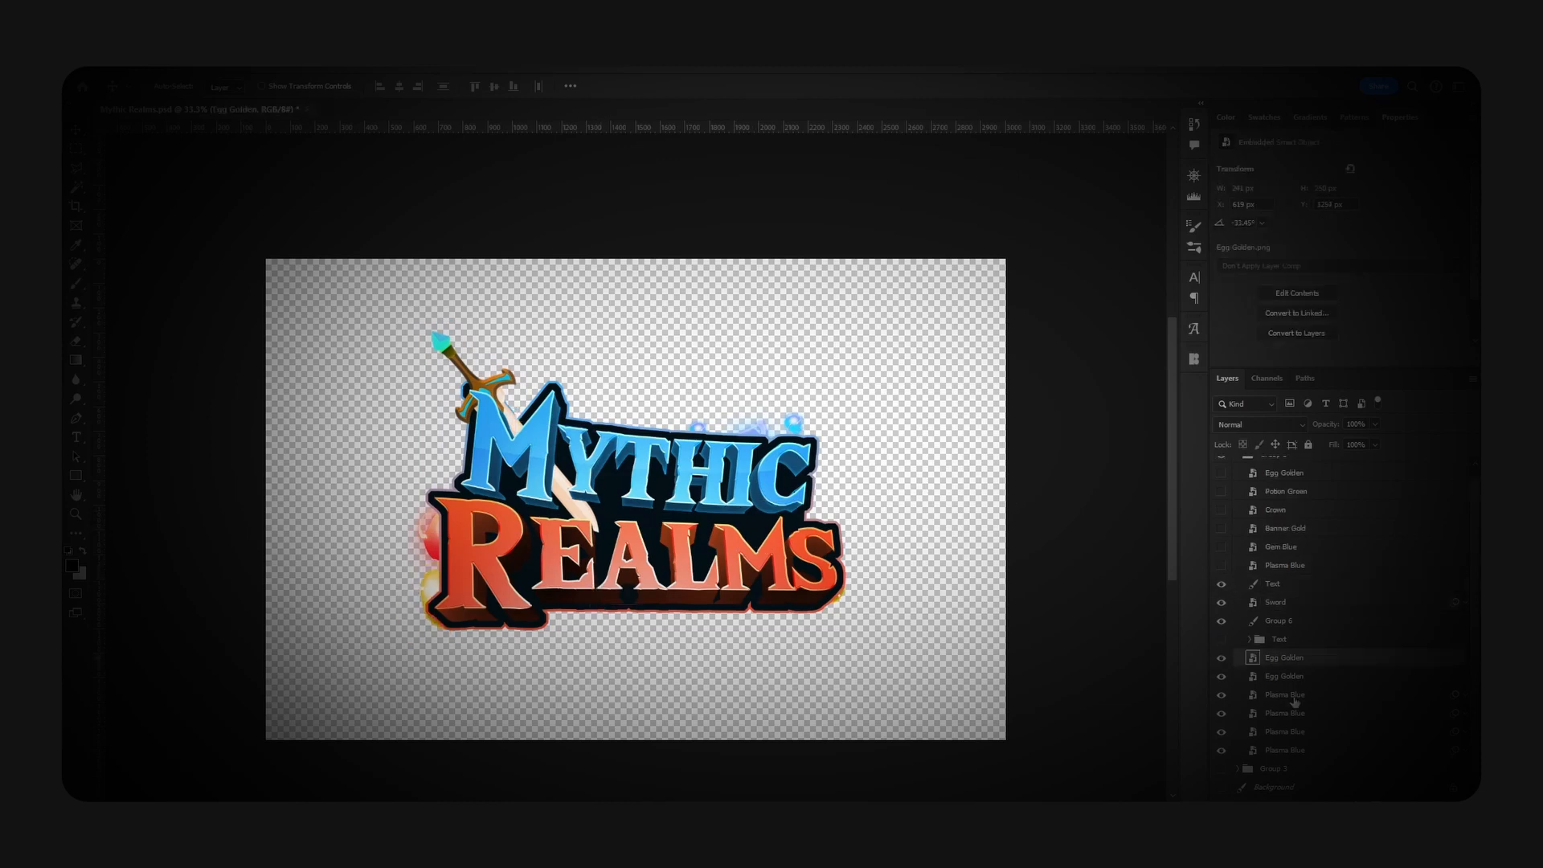
{"action": "left_click", "coordinate": [1294, 699]}
{"action": "left_click", "coordinate": [1292, 750], "text": "shift"}
{"action": "left_click_drag", "start_coordinate": [962, 585], "coordinate": [691, 545]}
Step: Move the red plasma orbs to the right end and underside of Realms, and show the Background layer
{"action": "left_click_drag", "start_coordinate": [834, 584], "coordinate": [946, 608]}
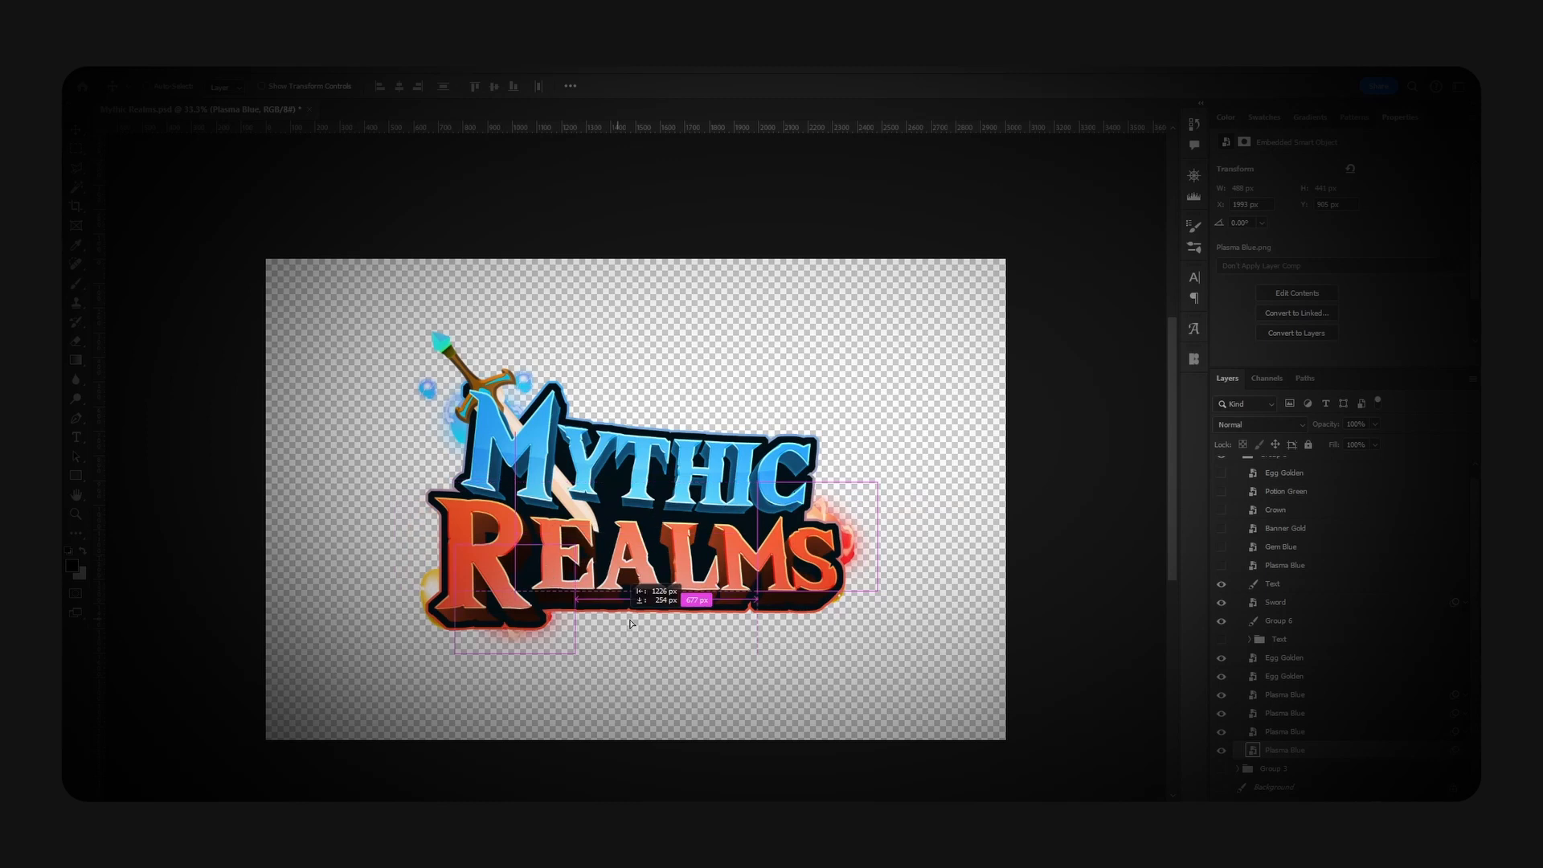
{"action": "left_click_drag", "start_coordinate": [689, 596], "coordinate": [735, 628]}
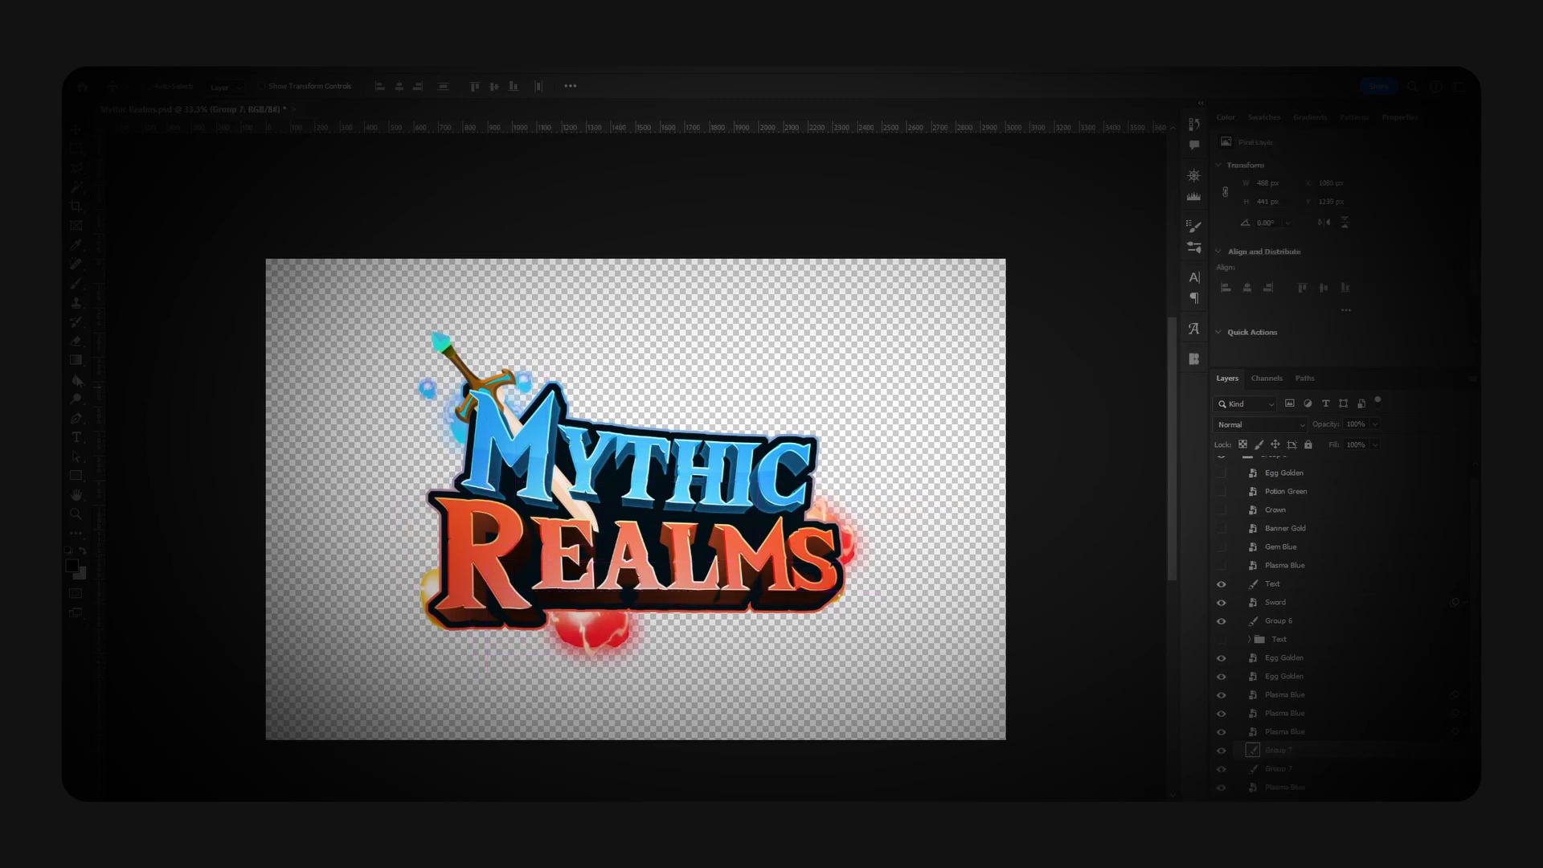
{"action": "scroll", "coordinate": [1326, 610], "scroll_direction": "down", "scroll_amount": 1}
{"action": "left_click", "coordinate": [1221, 786]}
Step: Smudge the red plasma beneath Realms into flowing wisps, trying different brush tips and strengths, and undo the last stroke
{"action": "key", "text": "shift+r"}
{"action": "right_click", "coordinate": [575, 619]}
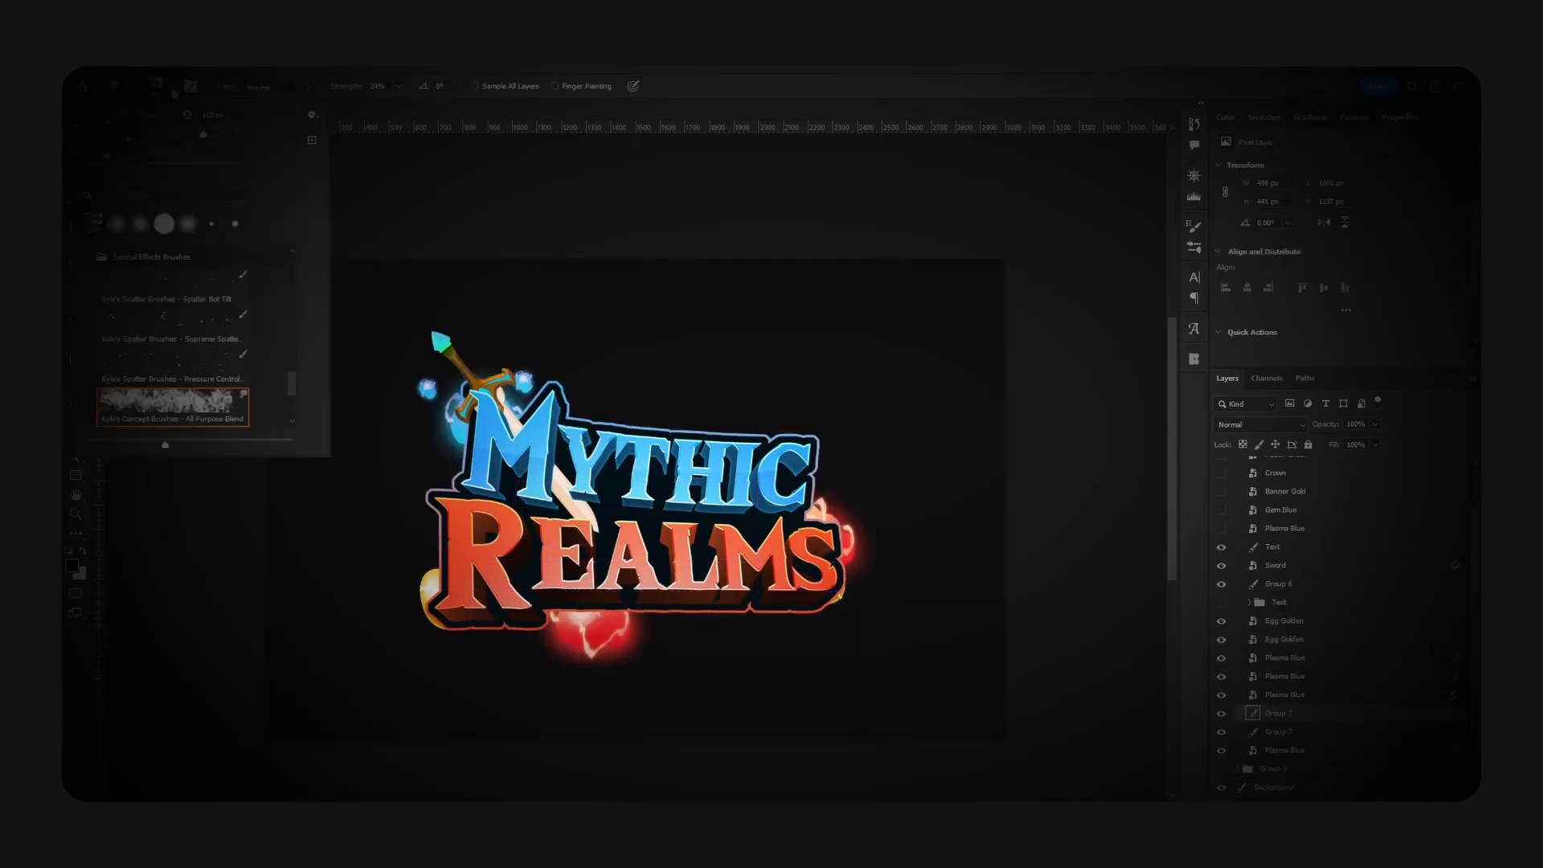
{"action": "left_click", "coordinate": [703, 621]}
{"action": "right_click", "coordinate": [555, 617]}
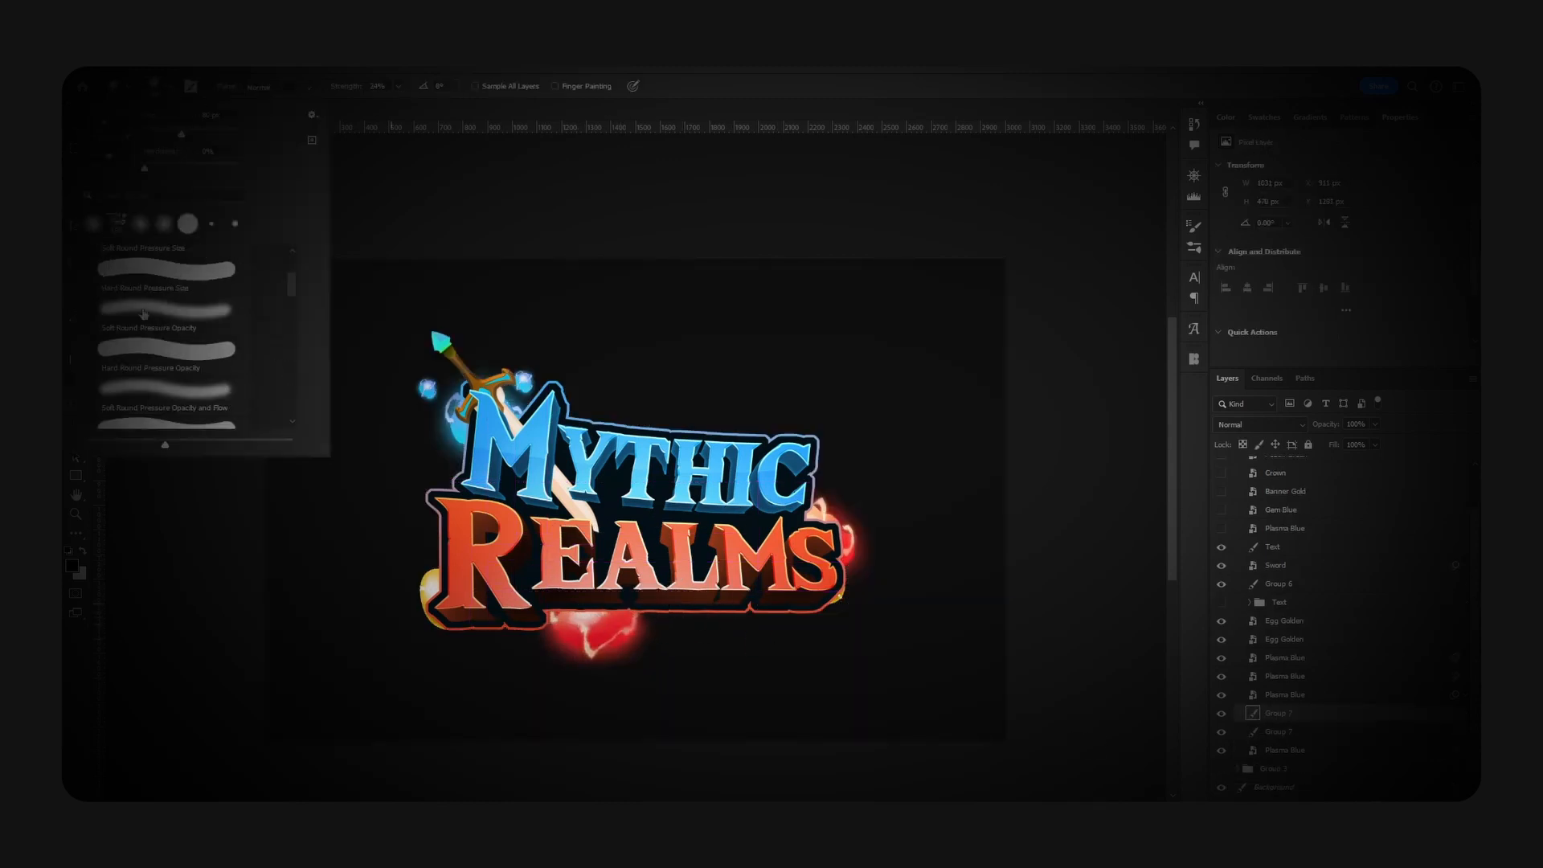
{"action": "left_click", "coordinate": [548, 616]}
{"action": "key", "text": "5"}
{"action": "key", "text": "3"}
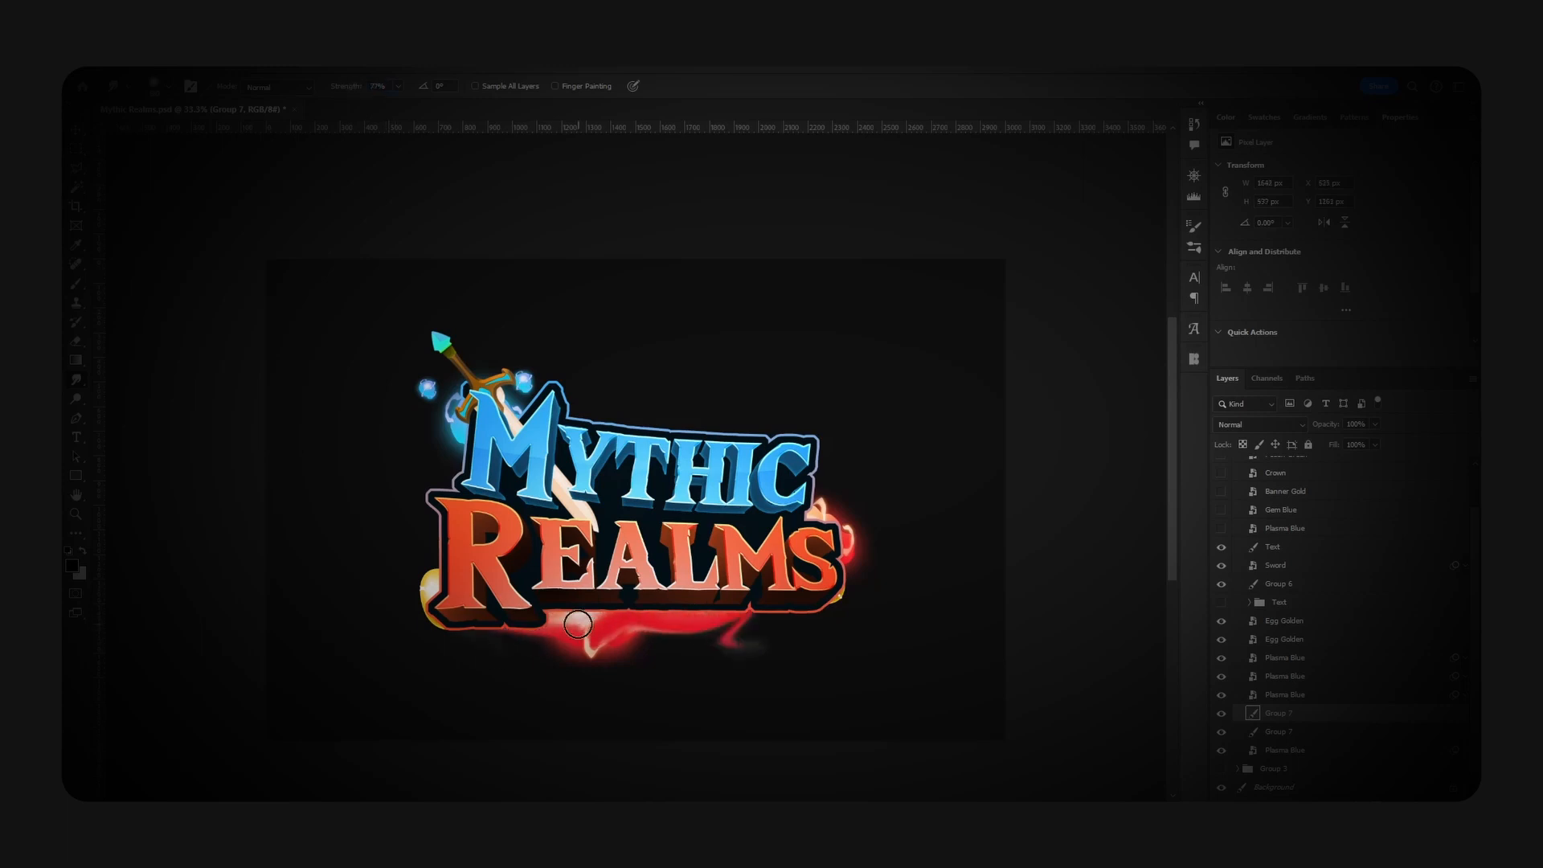
{"action": "key", "text": "ctrl+z"}
Step: Reposition the smudged red plasma along the lower edge of Realms
{"action": "key", "text": "v"}
{"action": "left_click", "coordinate": [1260, 424]}
{"action": "key", "text": "Escape"}
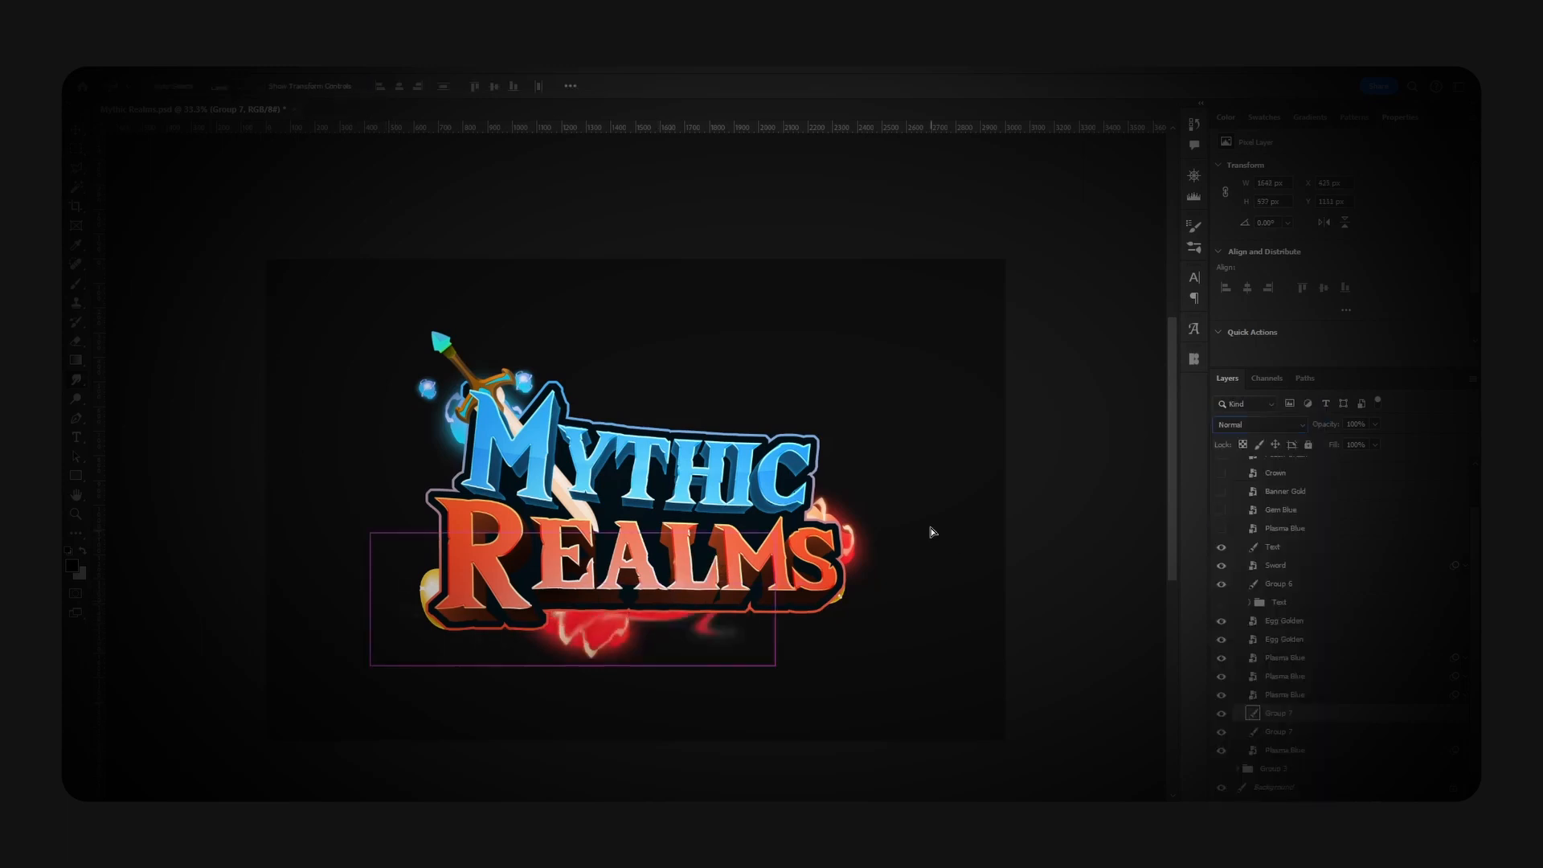
{"action": "mouse_move", "coordinate": [595, 594]}
{"action": "left_mouse_down"}
{"action": "mouse_move", "coordinate": [627, 562]}
{"action": "mouse_move", "coordinate": [764, 630]}
{"action": "mouse_move", "coordinate": [606, 612]}
{"action": "left_mouse_up"}
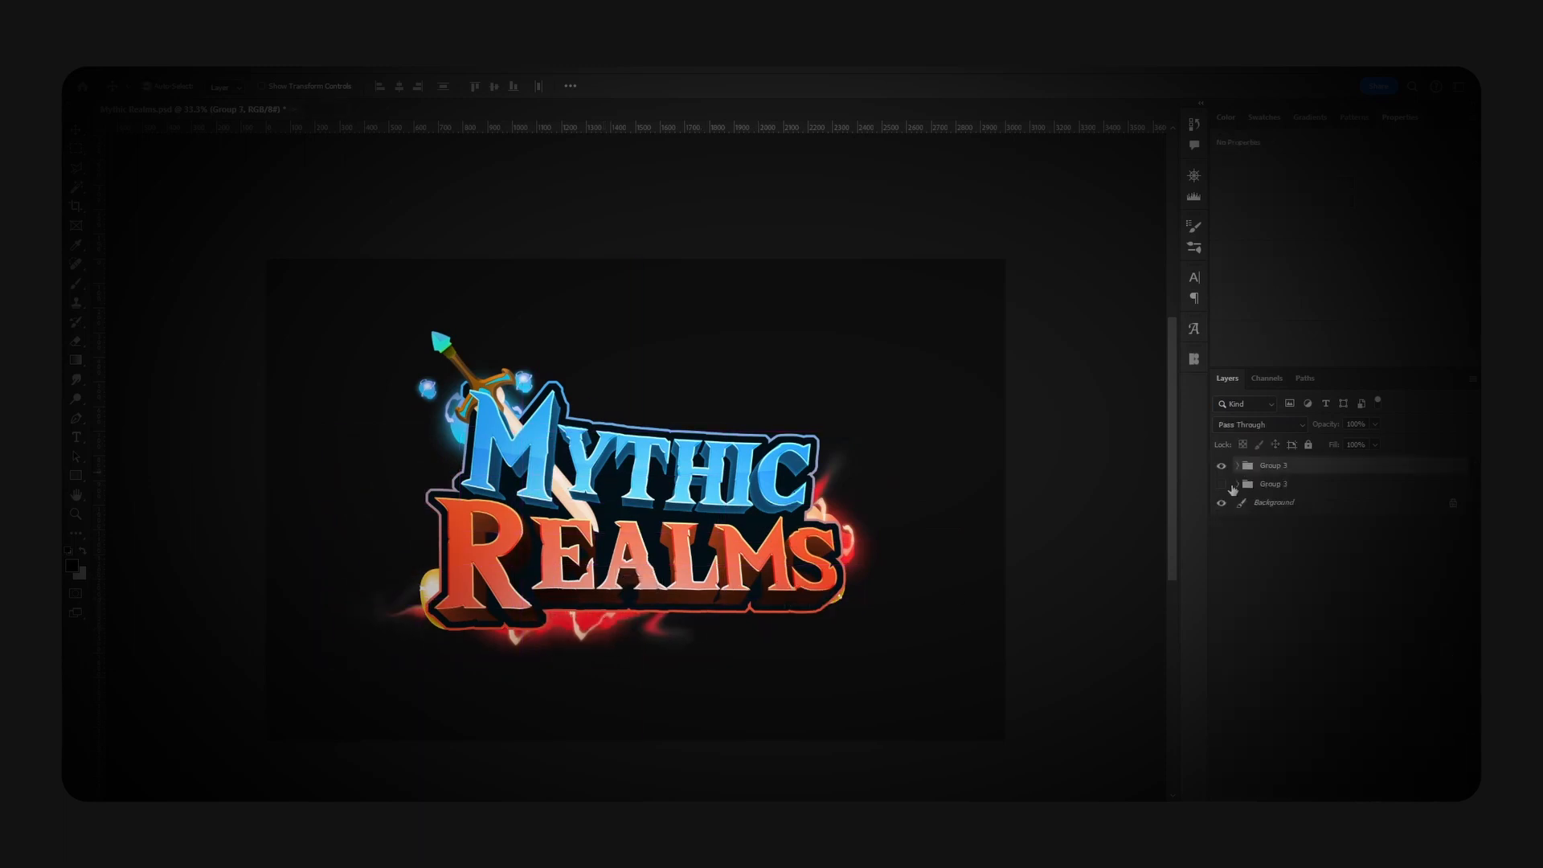
Step: Rotate the merged logo slightly counterclockwise and duplicate its layer
{"action": "key", "text": "ctrl+t"}
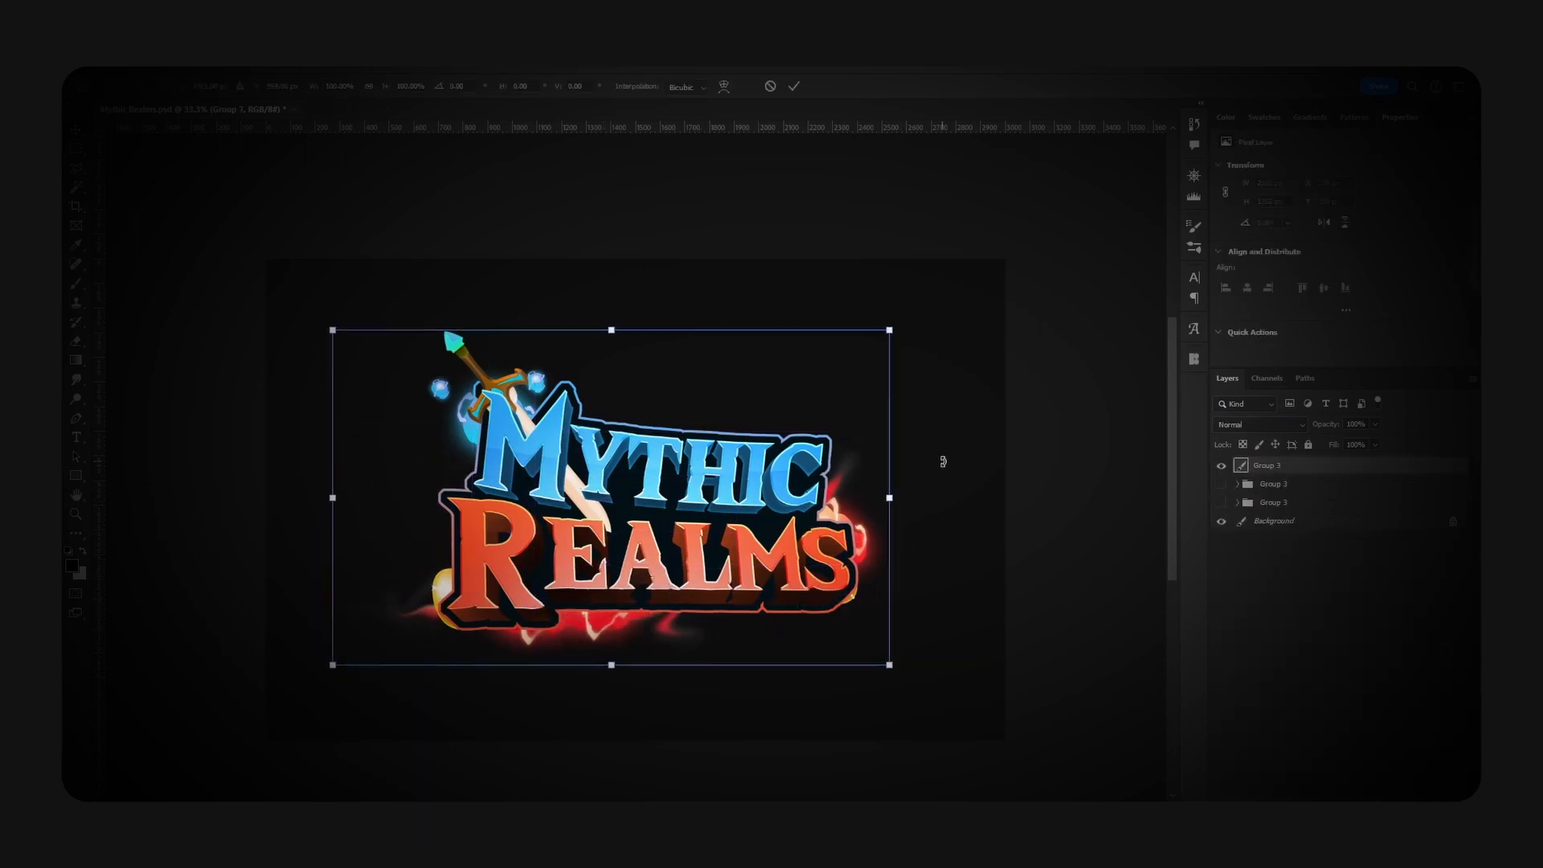
{"action": "mouse_move", "coordinate": [941, 458]}
{"action": "left_mouse_down"}
{"action": "mouse_move", "coordinate": [951, 486]}
{"action": "mouse_move", "coordinate": [929, 484]}
{"action": "left_mouse_up"}
{"action": "left_click", "coordinate": [1222, 520]}
{"action": "left_click", "coordinate": [1221, 521]}
{"action": "key", "text": "ctrl+j"}
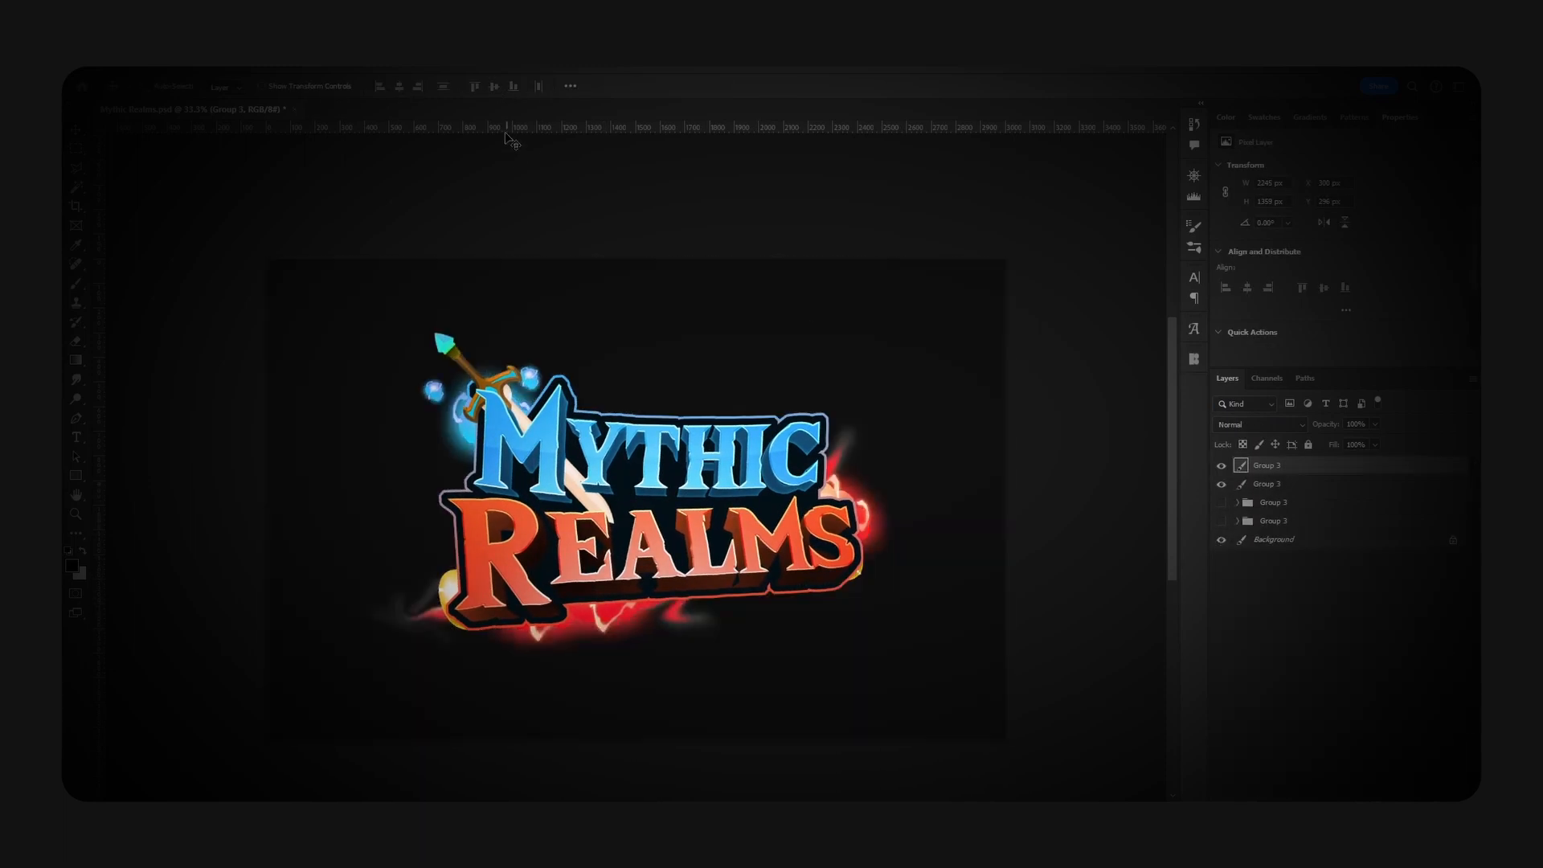
Step: Open the Camera Raw Filter on the duplicated logo, increase the contrast, and adjust the light settings
{"action": "left_click", "coordinate": [262, 67]}
{"action": "left_click", "coordinate": [315, 172]}
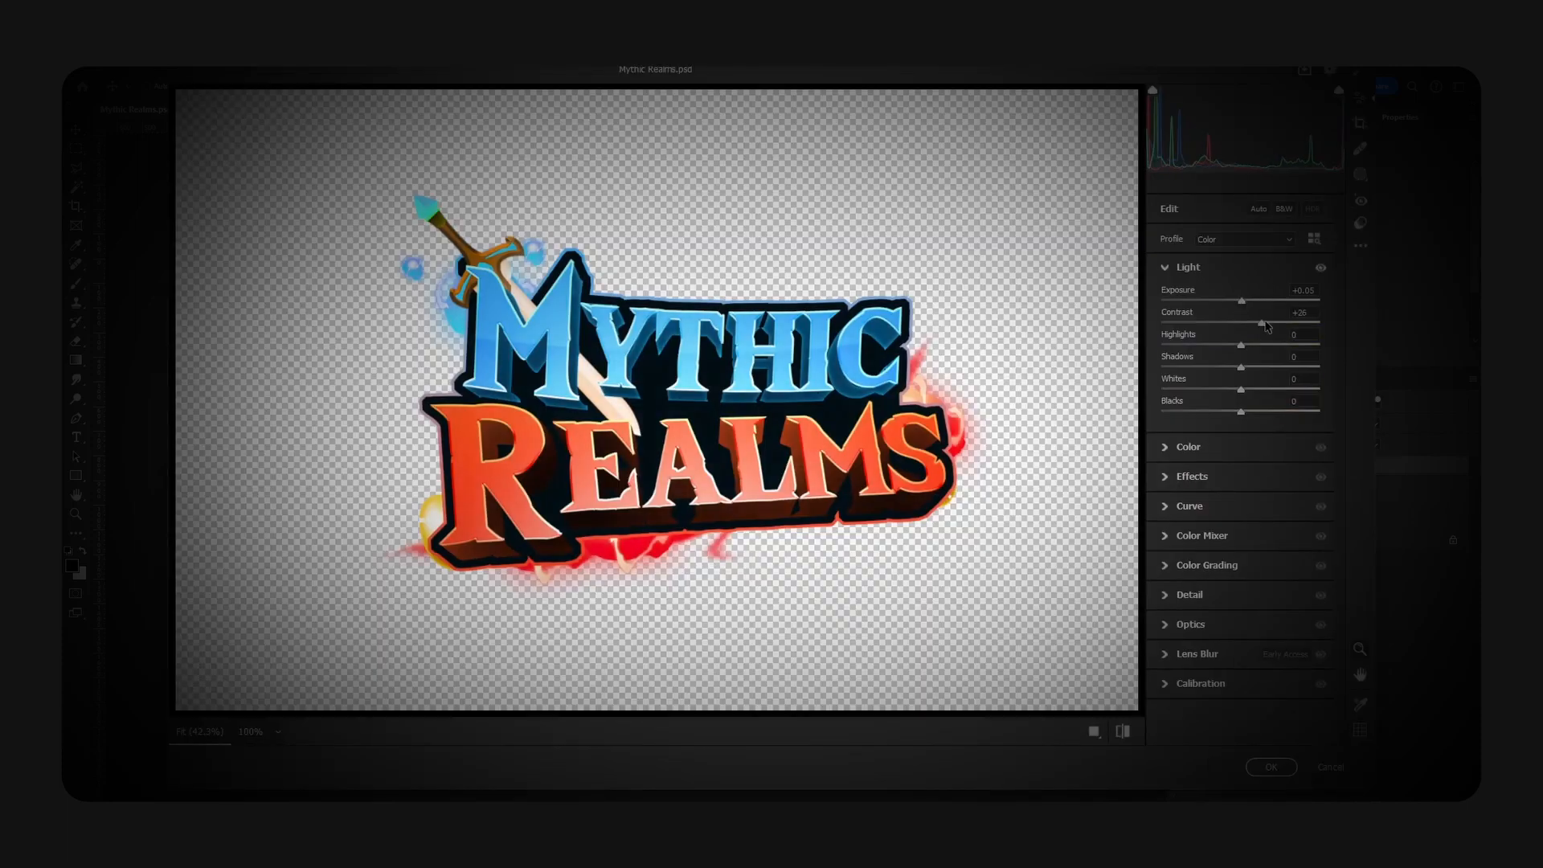
{"action": "left_click_drag", "start_coordinate": [1265, 326], "coordinate": [1260, 325]}
{"action": "mouse_move", "coordinate": [1242, 367]}
{"action": "left_mouse_down"}
{"action": "mouse_move", "coordinate": [1257, 360]}
{"action": "mouse_move", "coordinate": [1252, 382]}
{"action": "left_mouse_up"}
Step: Set the Camera Raw effects to Texture +19, Clarity +12 and Dehaze +33, and apply the filter
{"action": "left_click", "coordinate": [1200, 509]}
{"action": "left_click", "coordinate": [1183, 326]}
{"action": "left_click_drag", "start_coordinate": [1242, 403], "coordinate": [1271, 404]}
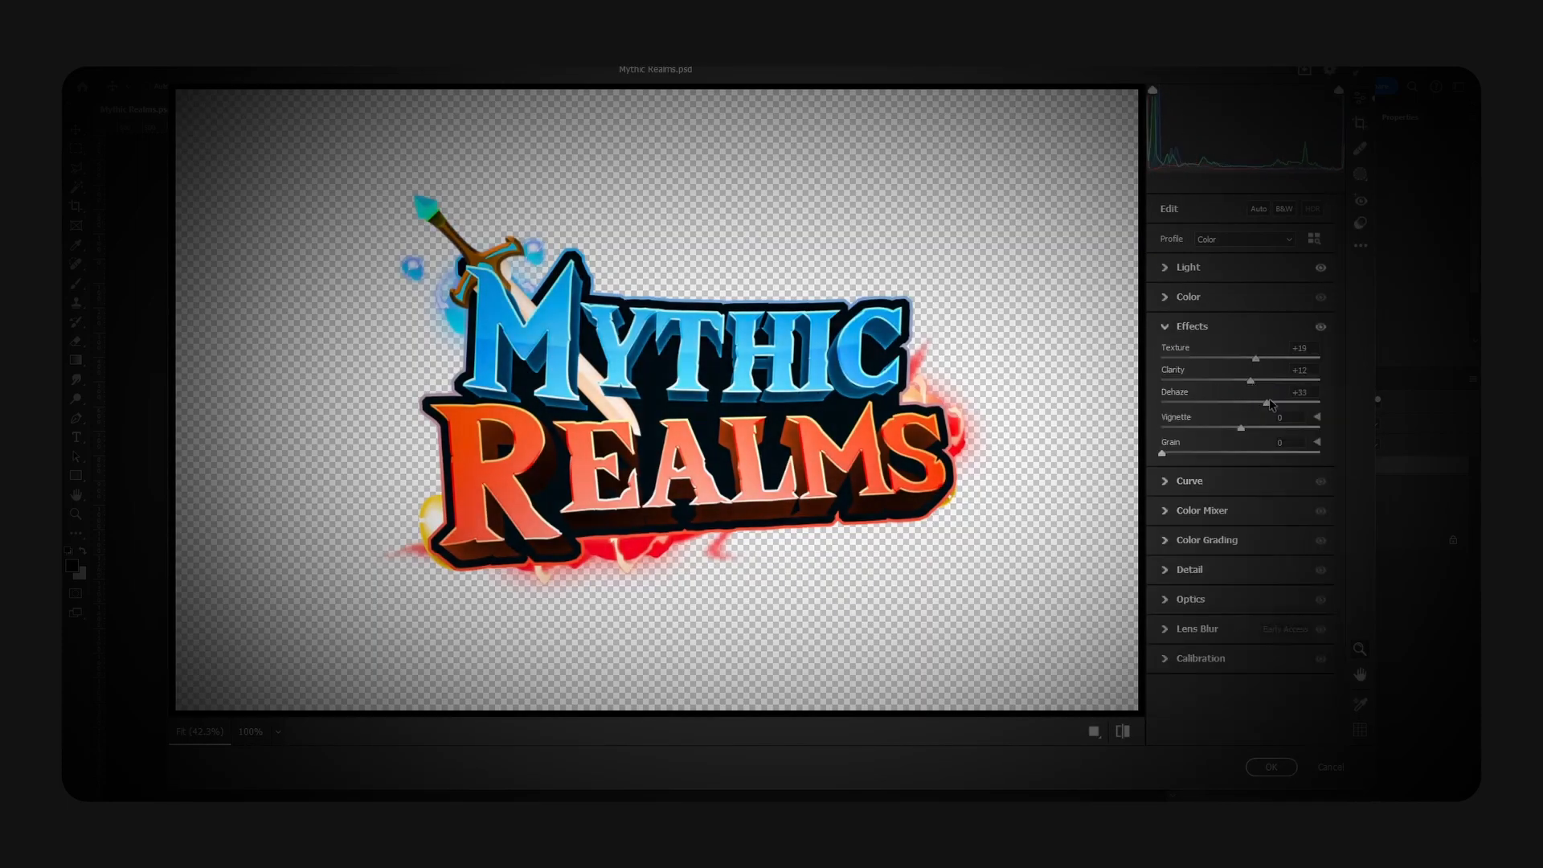
{"action": "left_click", "coordinate": [1271, 767]}
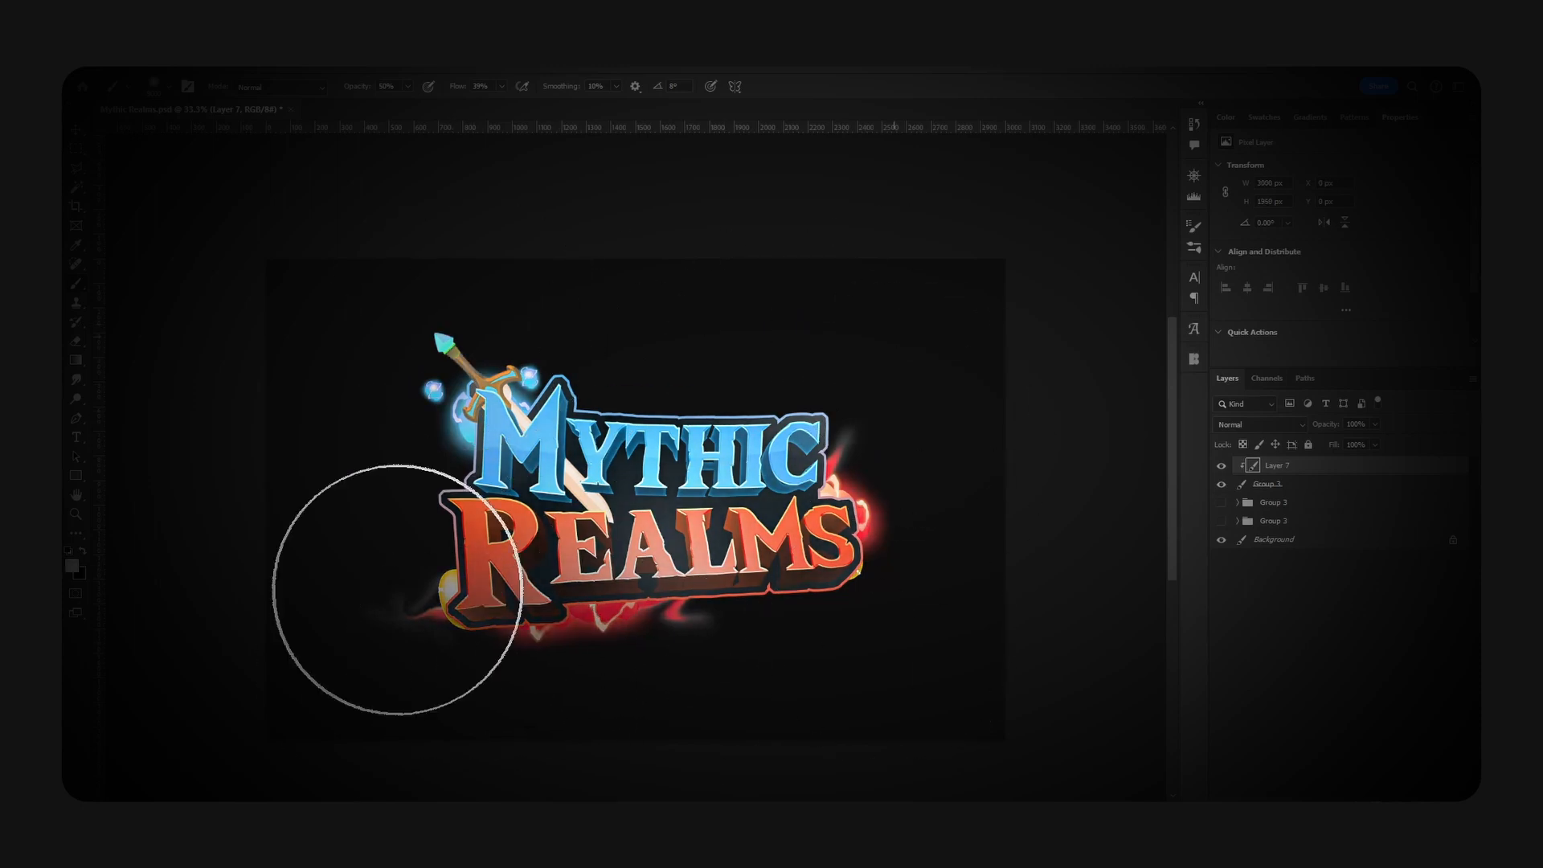
Step: Change the blend mode of the clipped highlight layer, duplicate it, and set the copy to Color Dodge
{"action": "key", "text": "x"}
{"action": "key", "text": "v"}
{"action": "left_click", "coordinate": [1260, 424]}
{"action": "left_click", "coordinate": [1259, 600]}
{"action": "key", "text": "ctrl+j"}
{"action": "left_click", "coordinate": [1260, 425]}
{"action": "left_click", "coordinate": [1266, 550]}
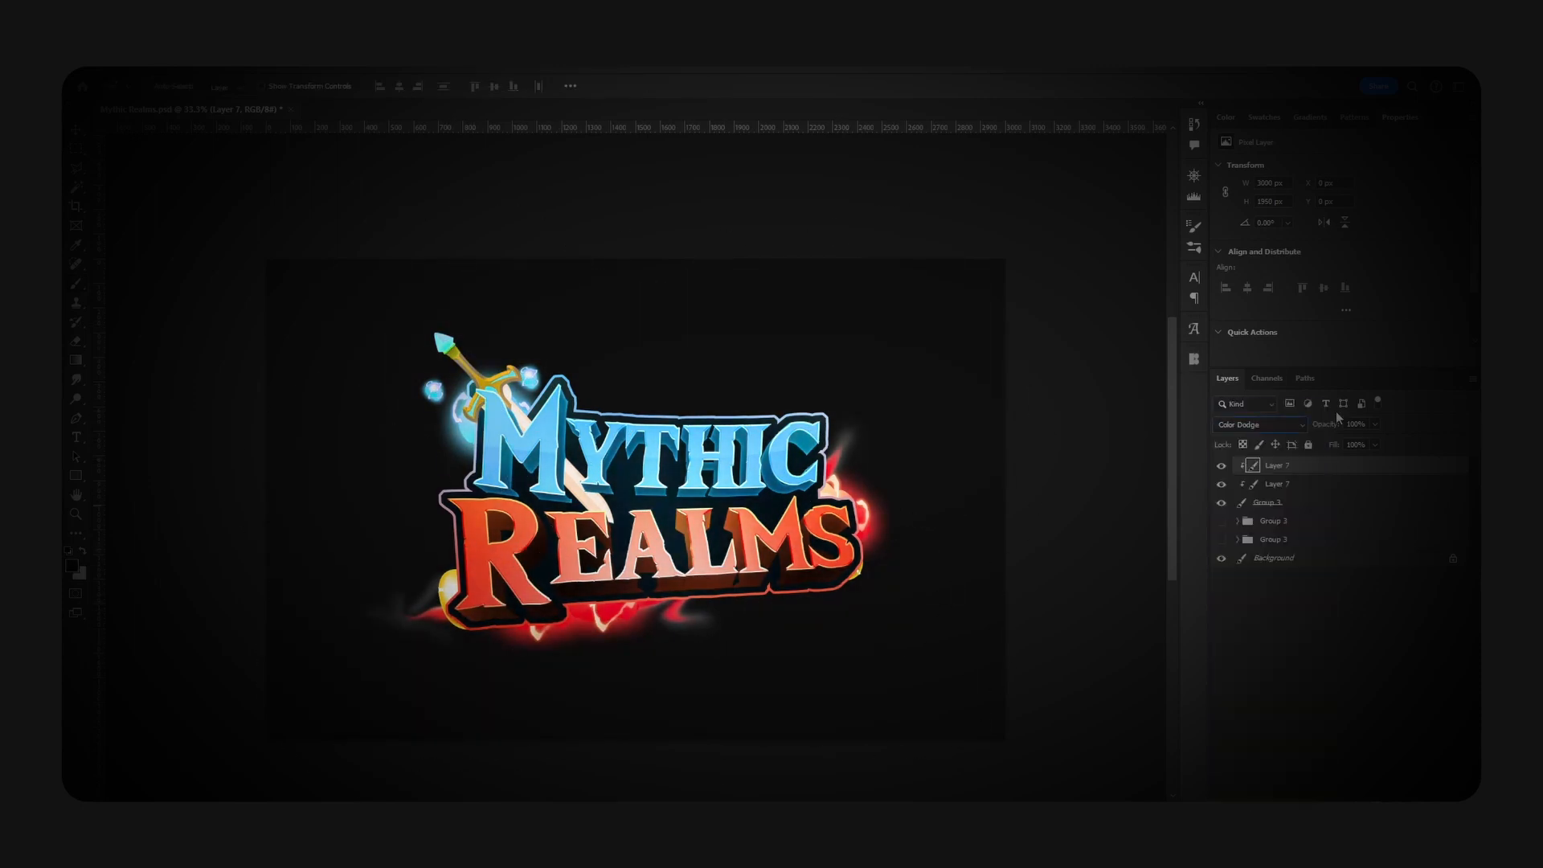
Step: Duplicate the merged logo layer and enlarge the lower copy until it extends well beyond the original lettering
{"action": "left_click", "coordinate": [1290, 504]}
{"action": "key", "text": "ctrl+j"}
{"action": "left_click", "coordinate": [1289, 521]}
{"action": "key", "text": "ctrl+t"}
{"action": "left_click_drag", "start_coordinate": [904, 334], "coordinate": [1028, 252]}
{"action": "key", "text": "Return"}
Step: Apply a strong Gaussian Blur to the enlarged logo copy and lower its opacity to form a background glow
{"action": "left_click", "coordinate": [264, 68]}
{"action": "left_click", "coordinate": [486, 309]}
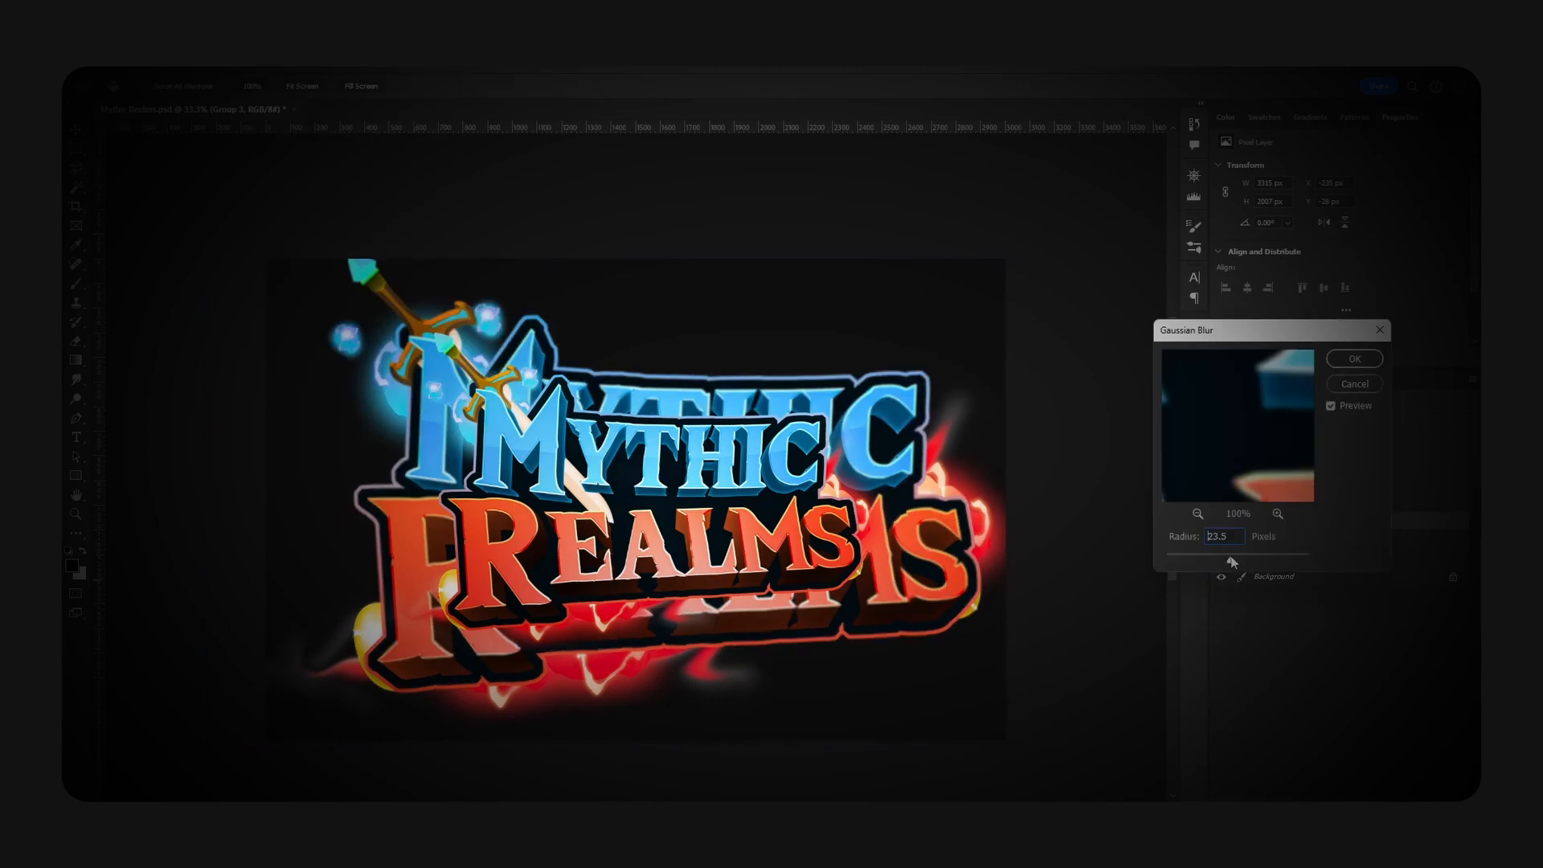
{"action": "left_click_drag", "start_coordinate": [1231, 560], "coordinate": [1260, 561]}
{"action": "left_click", "coordinate": [1355, 358]}
{"action": "left_click_drag", "start_coordinate": [1326, 424], "coordinate": [1278, 424]}
Step: Duplicate the logo layer again, apply Gaussian Blur to the lower copy, and set its blend mode to Screen
{"action": "left_click", "coordinate": [1285, 503]}
{"action": "key", "text": "ctrl+j"}
{"action": "left_click", "coordinate": [1286, 521]}
{"action": "left_click", "coordinate": [277, 70]}
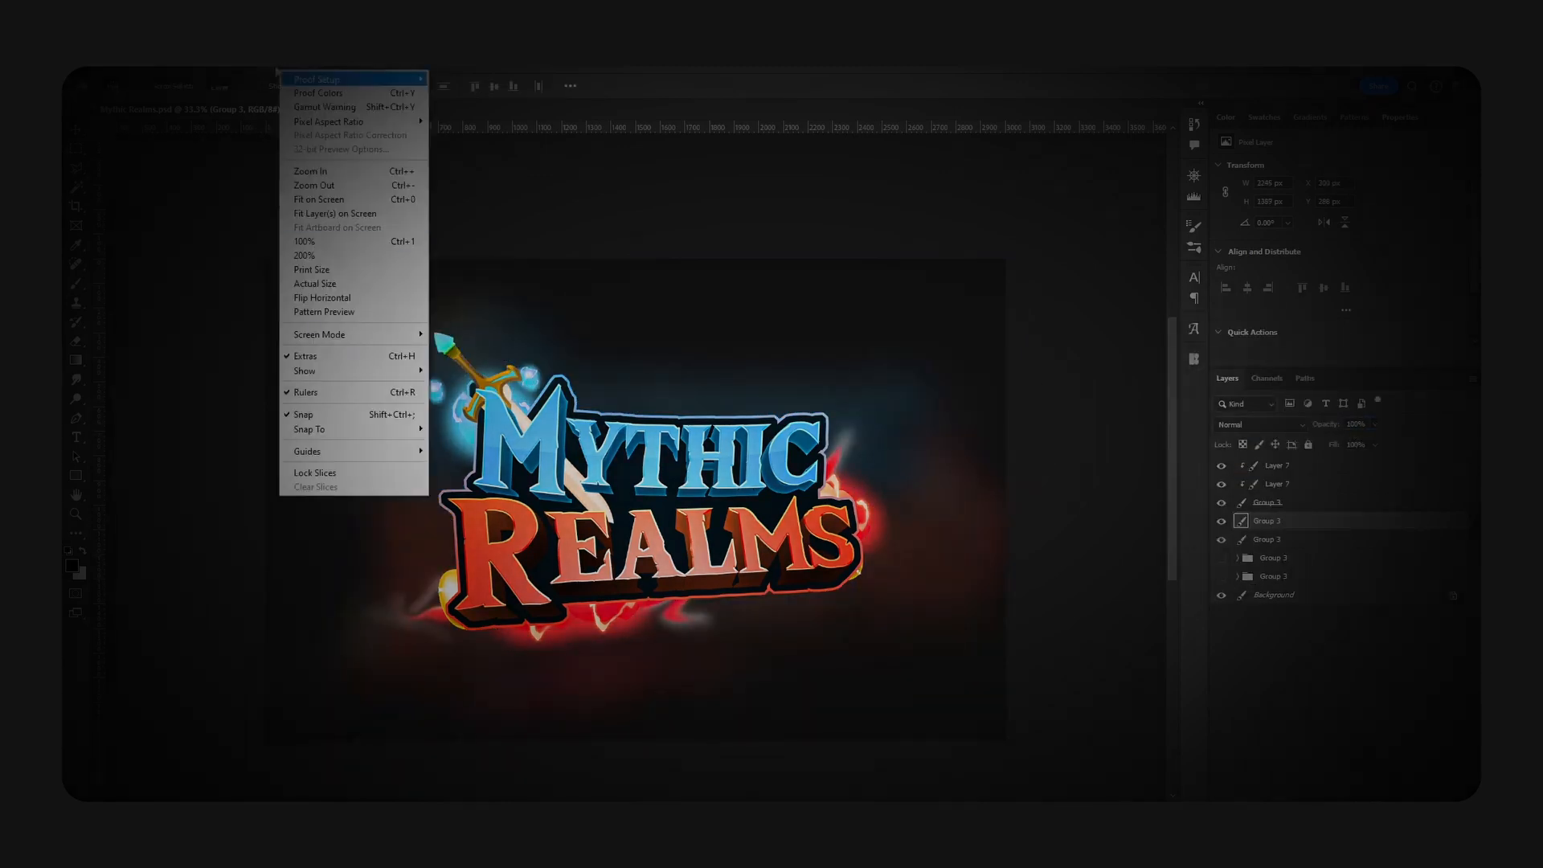
{"action": "mouse_move", "coordinate": [263, 70]}
{"action": "left_click", "coordinate": [486, 309]}
{"action": "left_click_drag", "start_coordinate": [1251, 559], "coordinate": [1233, 561]}
{"action": "left_click", "coordinate": [1354, 359]}
{"action": "left_click", "coordinate": [1260, 424]}
{"action": "left_click", "coordinate": [1258, 549]}
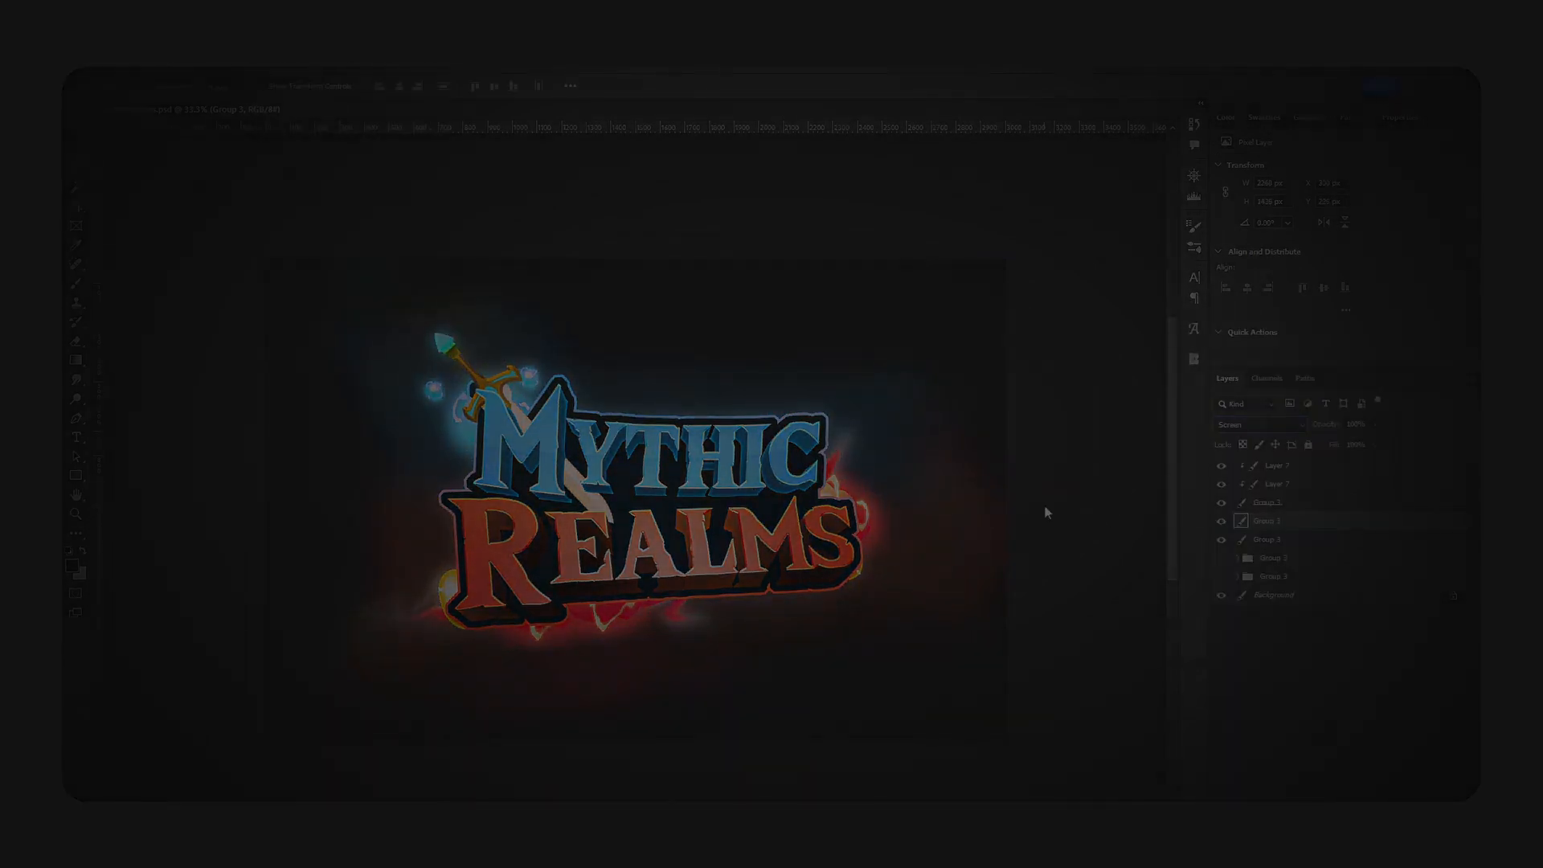